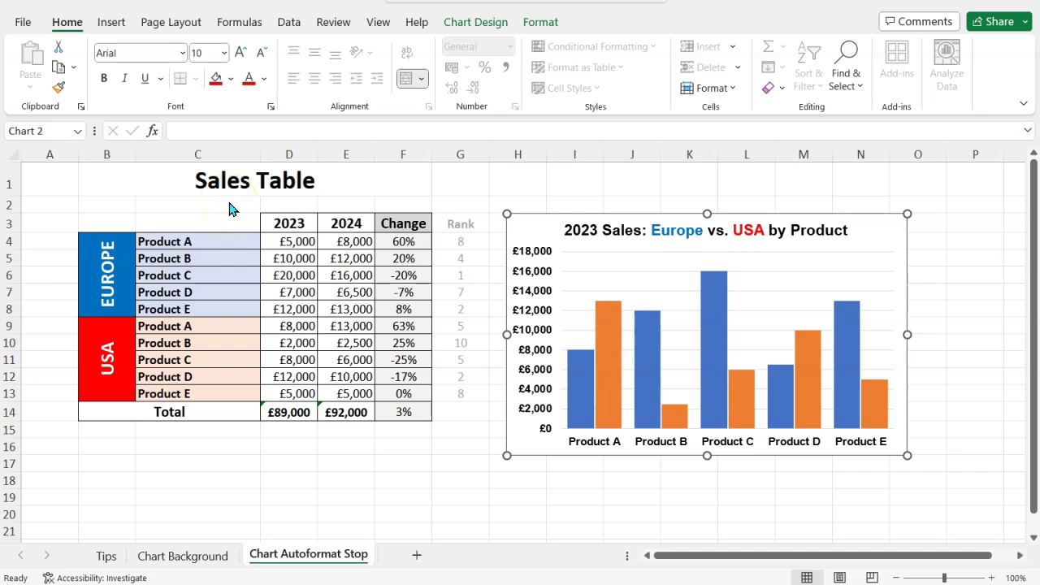
# Shift the chart's USA series values to the 2023 range D9:D13 and its Europe series values to D4:D8.
pyautogui.click(40, 172)
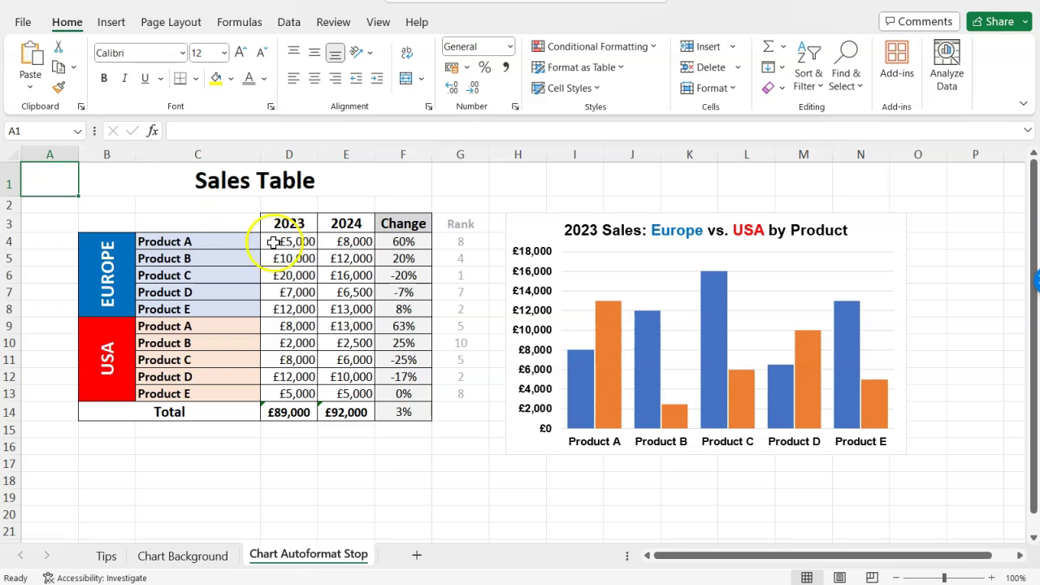
pyautogui.click(615, 367)
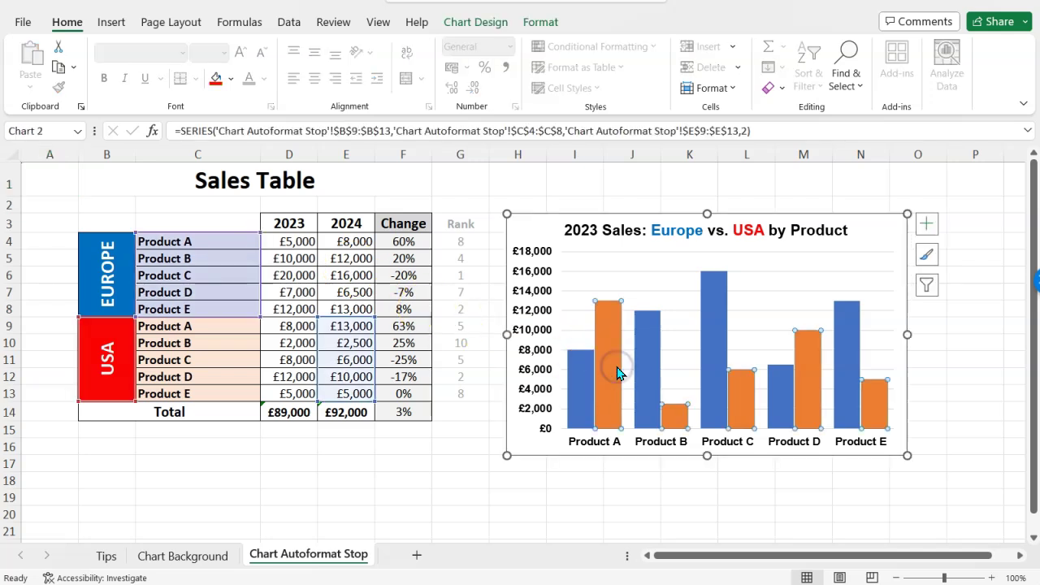
pyautogui.moveTo(323, 328); pyautogui.dragTo(292, 332)
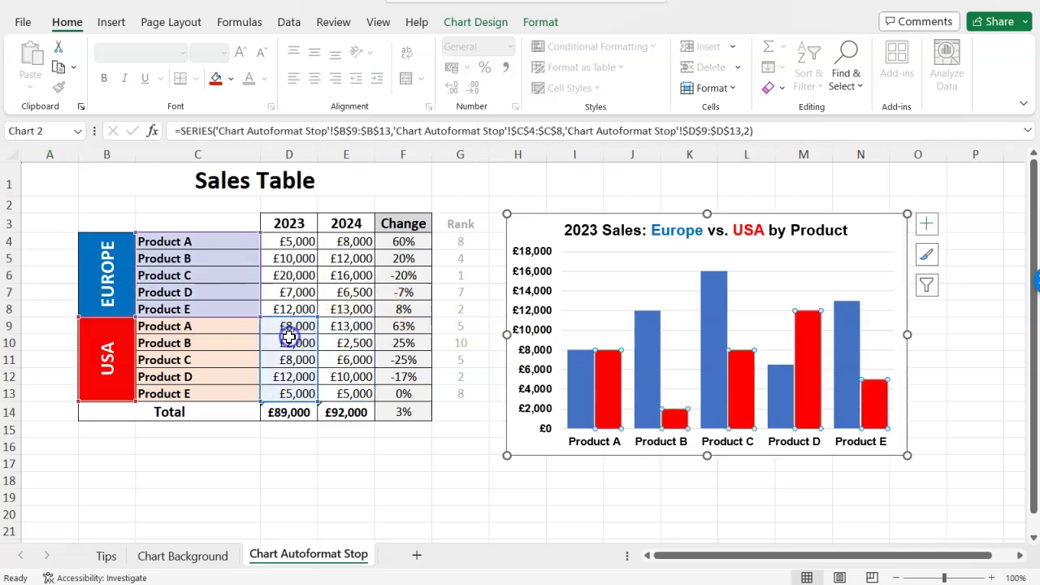
pyautogui.click(552, 232)
pyautogui.click(585, 352)
pyautogui.moveTo(391, 275); pyautogui.dragTo(302, 274)
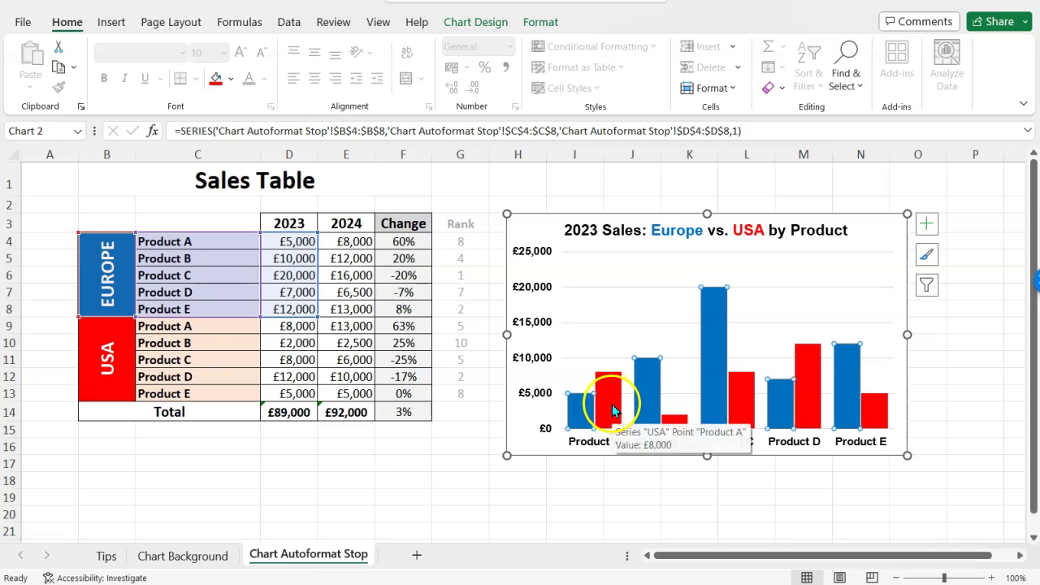
# Edit the chart's data source so the EUROPE series takes its values from the 2024 range E4:E8.
pyautogui.click(519, 226)
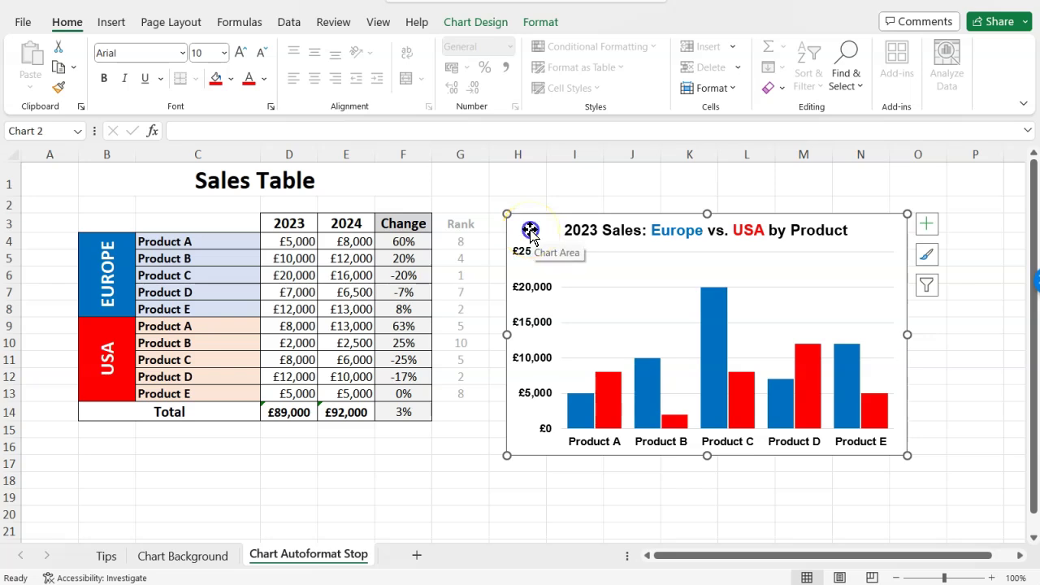
pyautogui.click(491, 30)
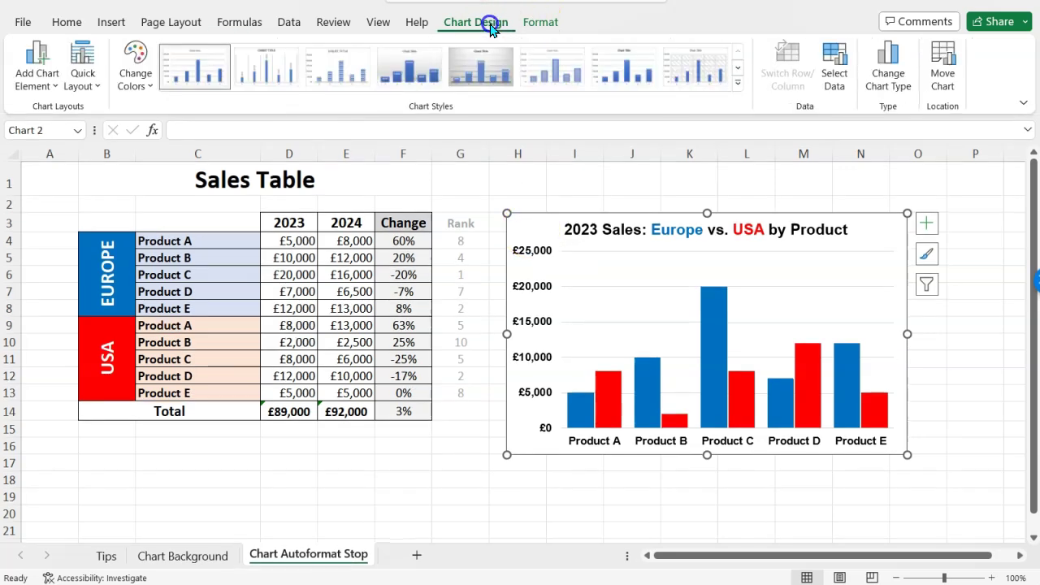
pyautogui.click(837, 78)
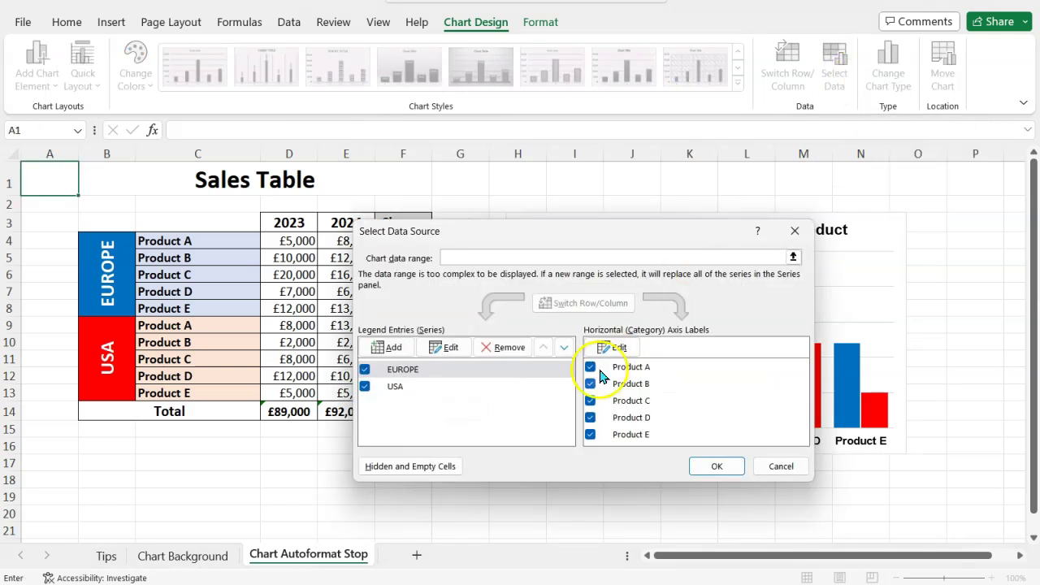
pyautogui.click(451, 349)
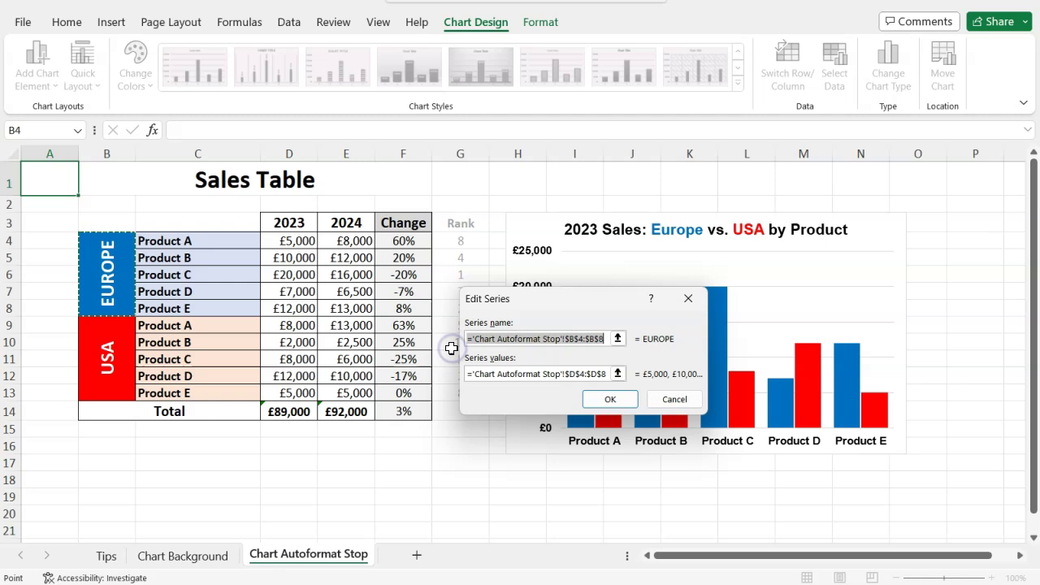
pyautogui.click(618, 374)
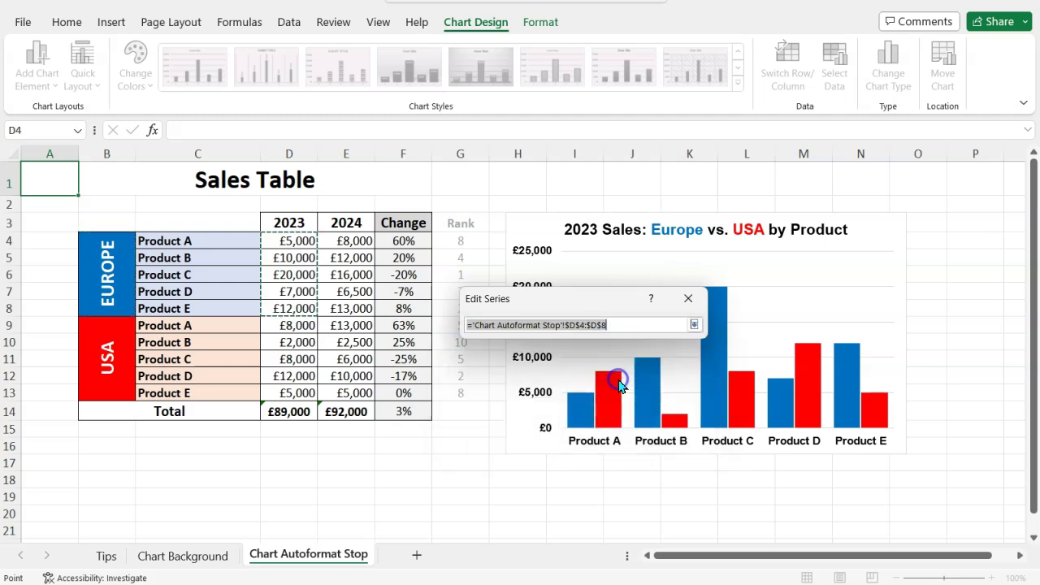
pyautogui.moveTo(344, 241); pyautogui.dragTo(344, 307)
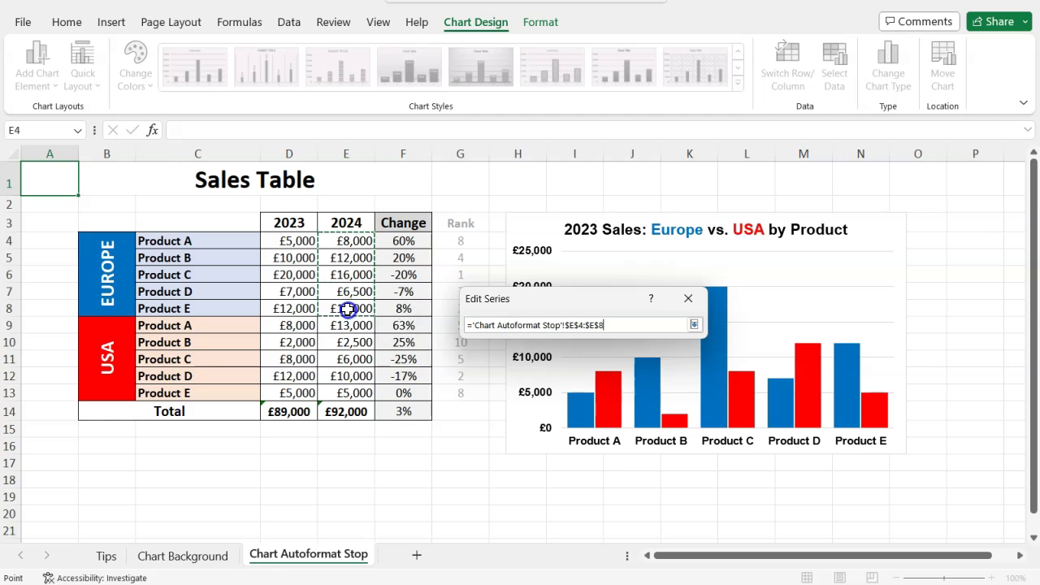
pyautogui.click(695, 326)
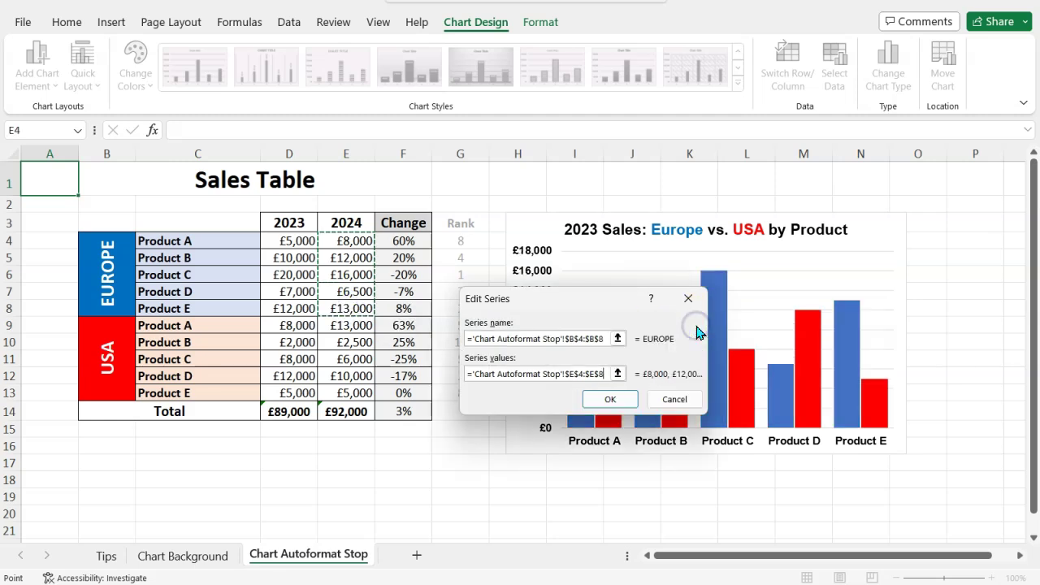
pyautogui.click(622, 405)
# Set the USA series values to the 2024 range E9:E13 and apply the data source changes to the chart.
pyautogui.click(394, 386)
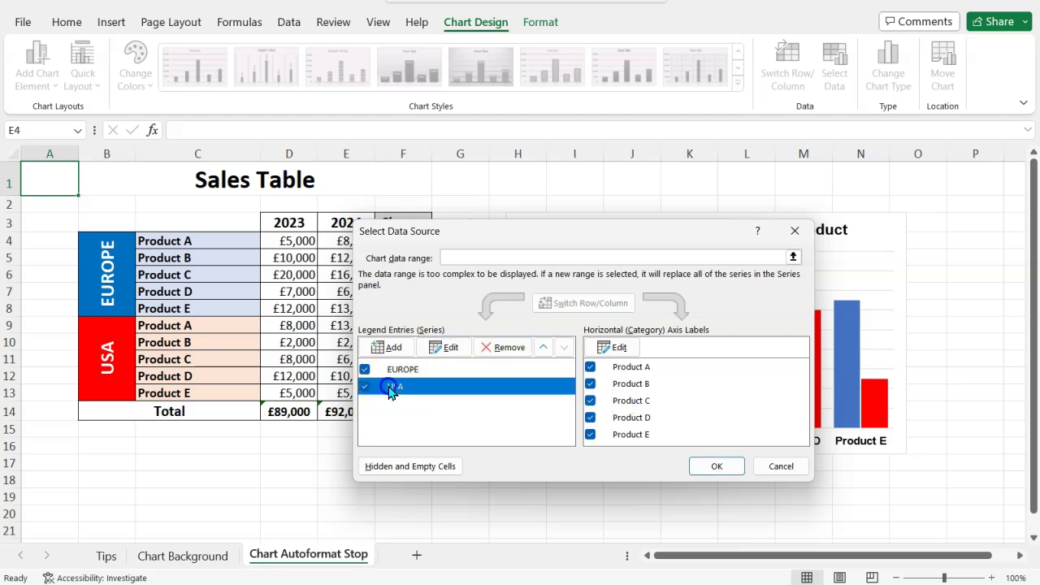
pyautogui.click(443, 349)
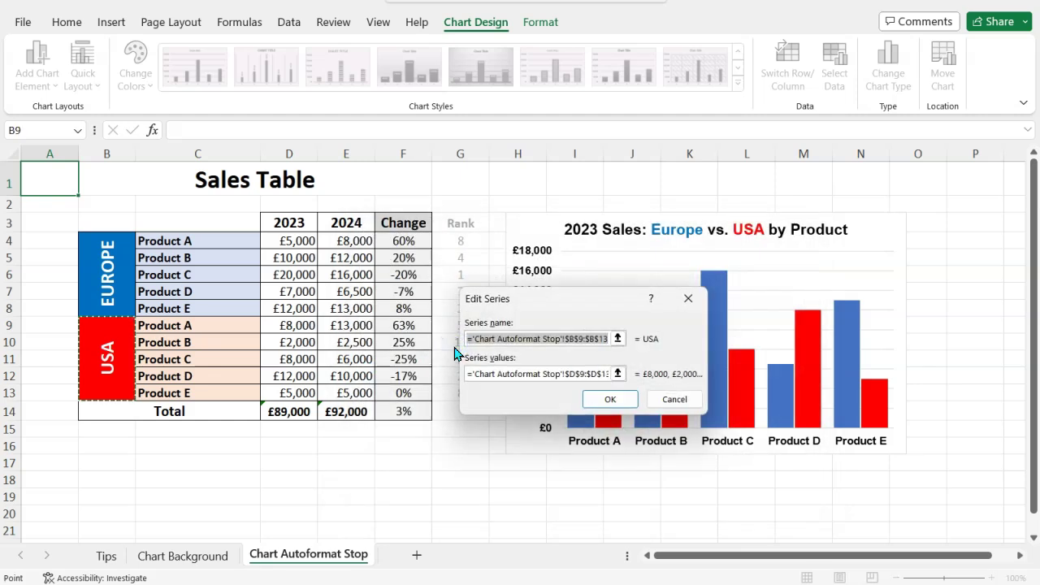
pyautogui.click(618, 372)
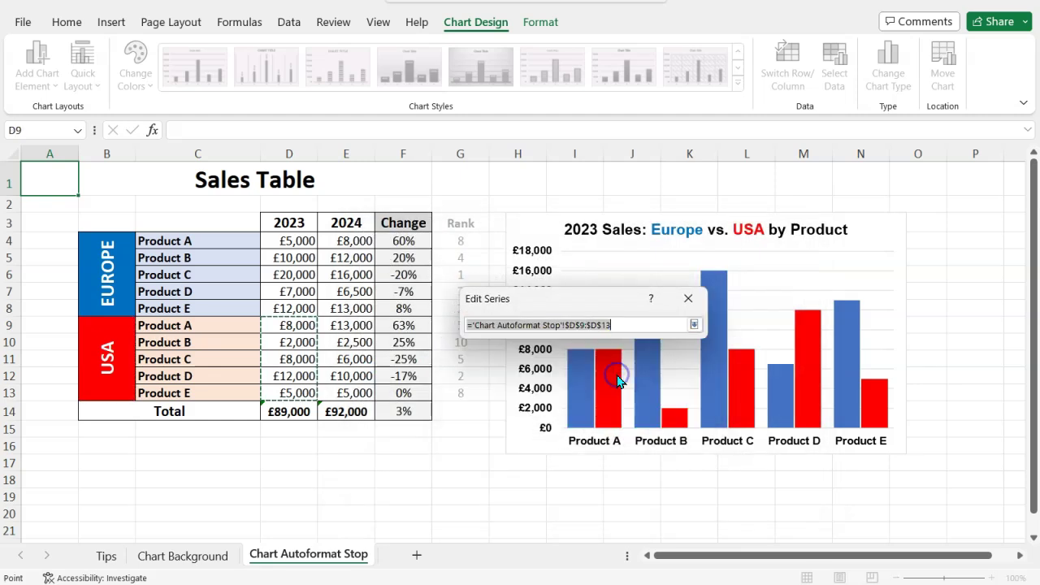
pyautogui.moveTo(369, 328); pyautogui.dragTo(360, 392)
pyautogui.click(693, 324)
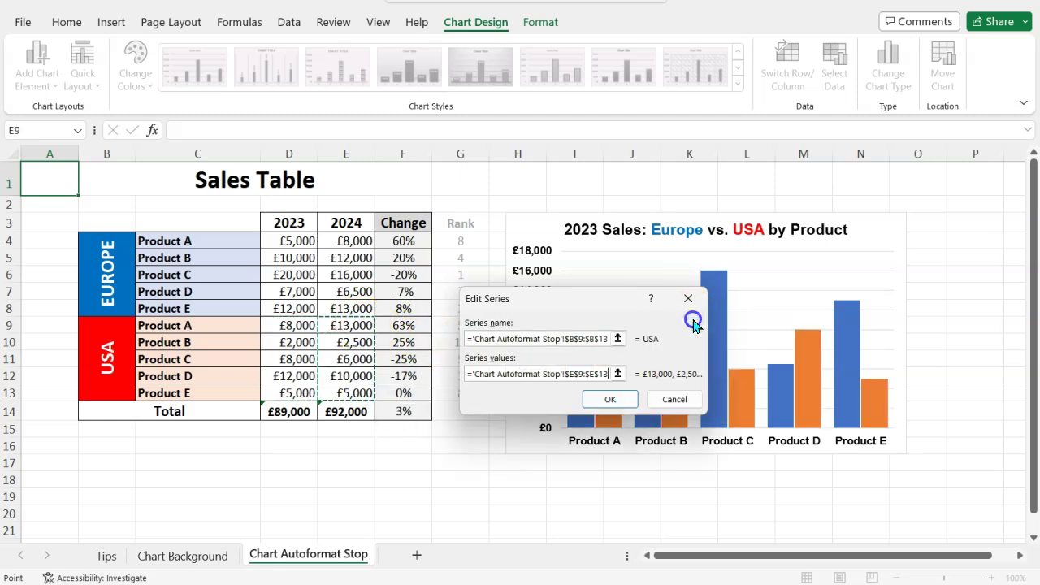
pyautogui.click(615, 404)
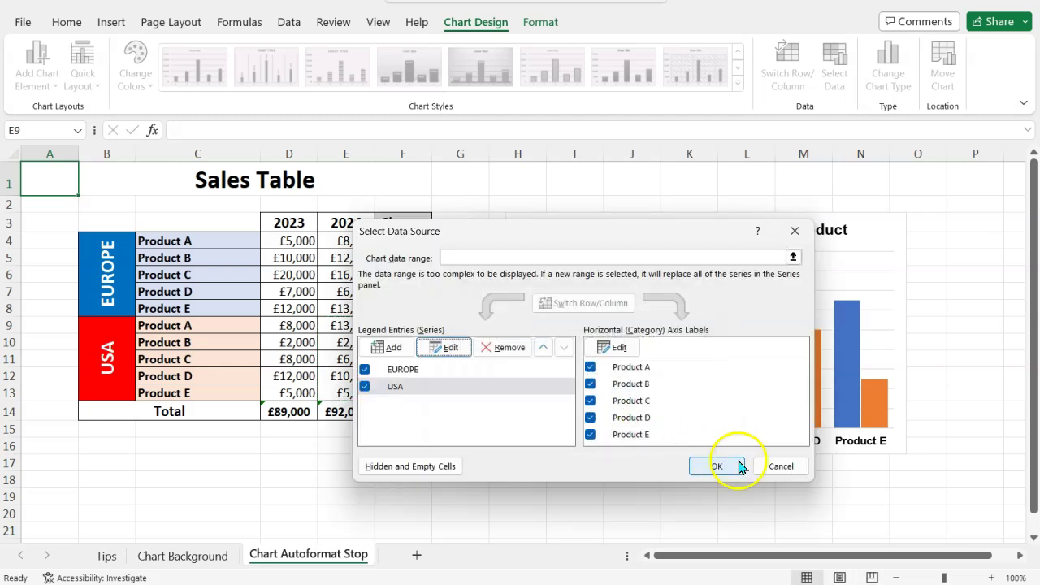
pyautogui.click(728, 468)
# Fill the USA series columns in the chart with red.
pyautogui.click(642, 363)
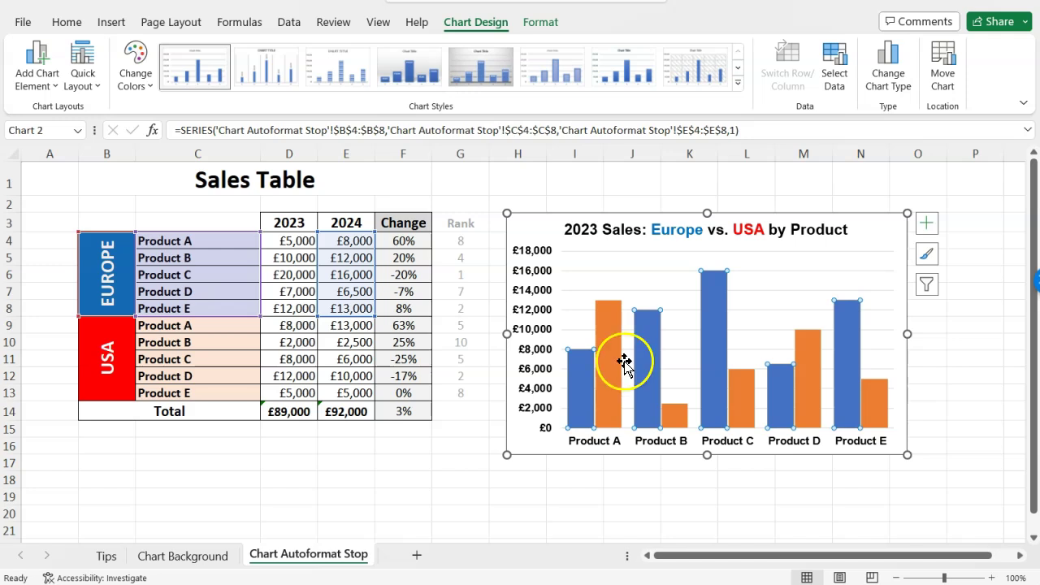
pyautogui.click(604, 360)
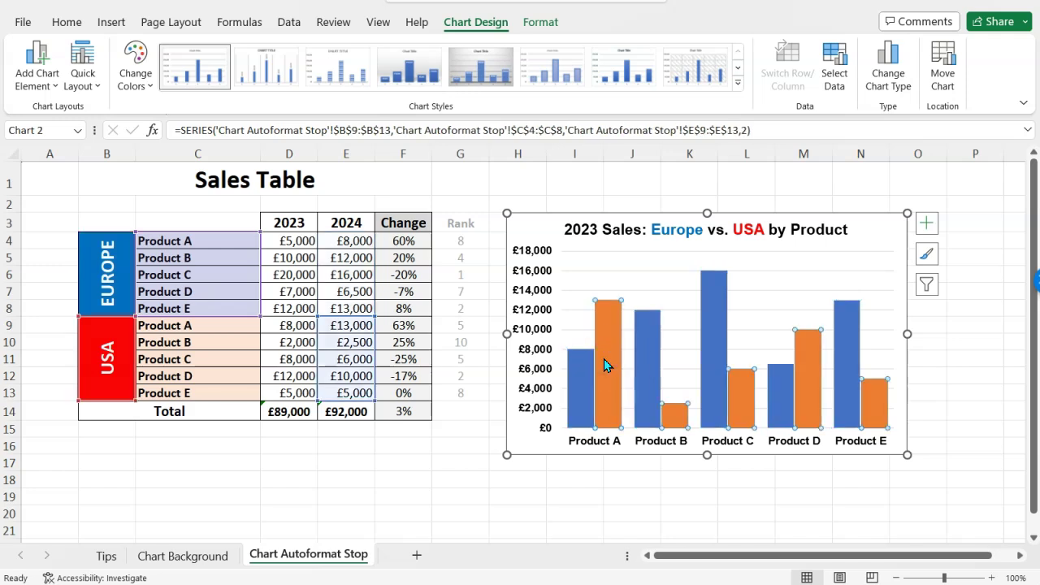
pyautogui.click(664, 213)
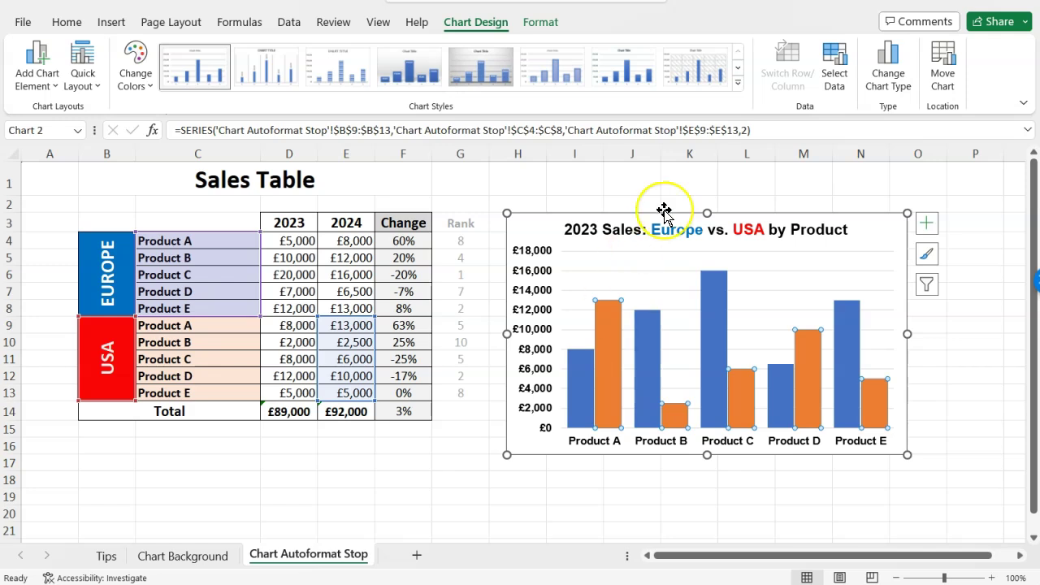
pyautogui.click(65, 24)
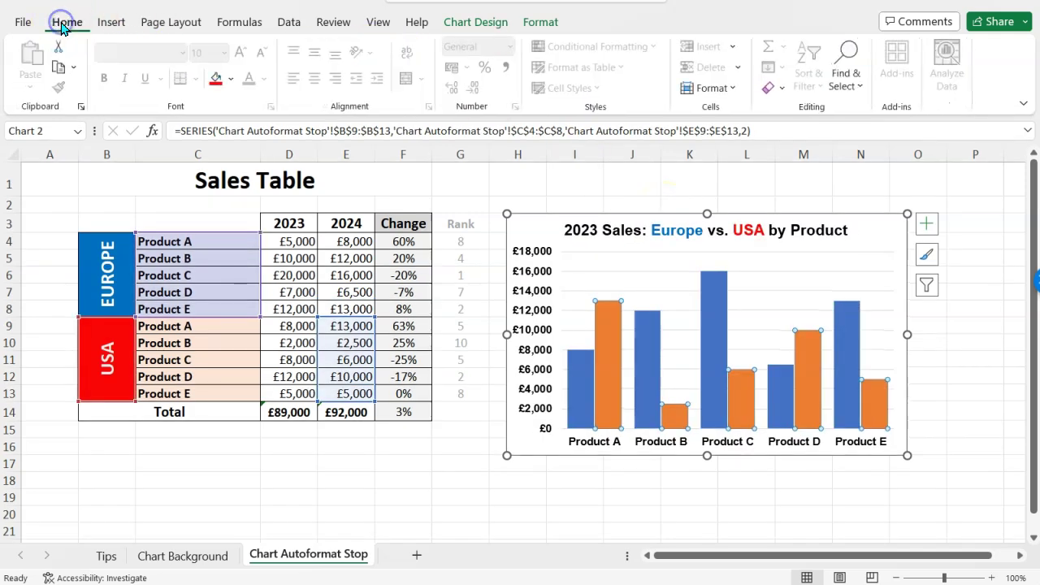
pyautogui.click(216, 80)
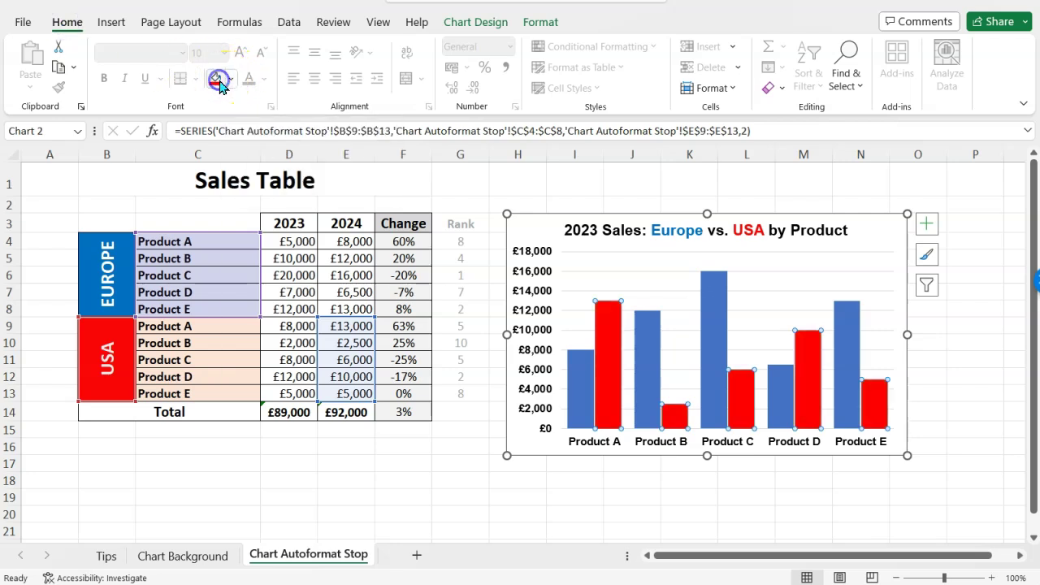
# Add data labels to the USA series in the chart and delete them again.
pyautogui.rightClick(617, 376)
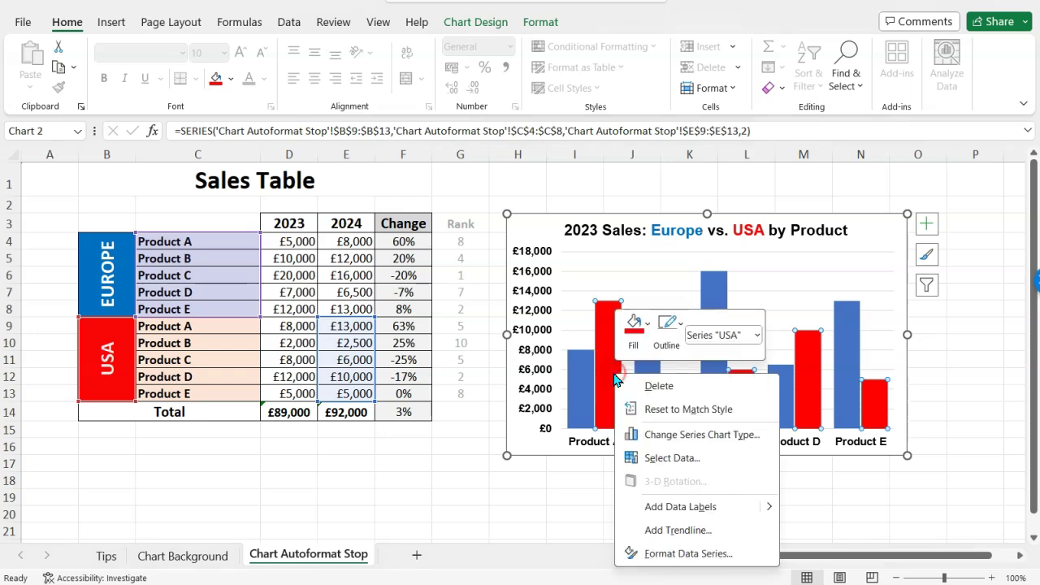
pyautogui.click(693, 509)
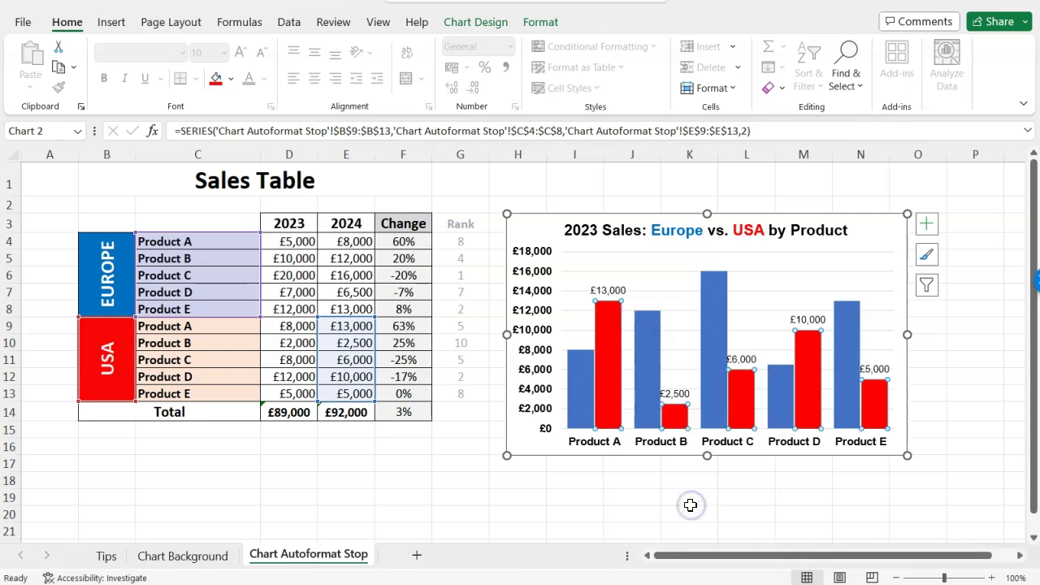
pyautogui.click(599, 395)
pyautogui.click(591, 392)
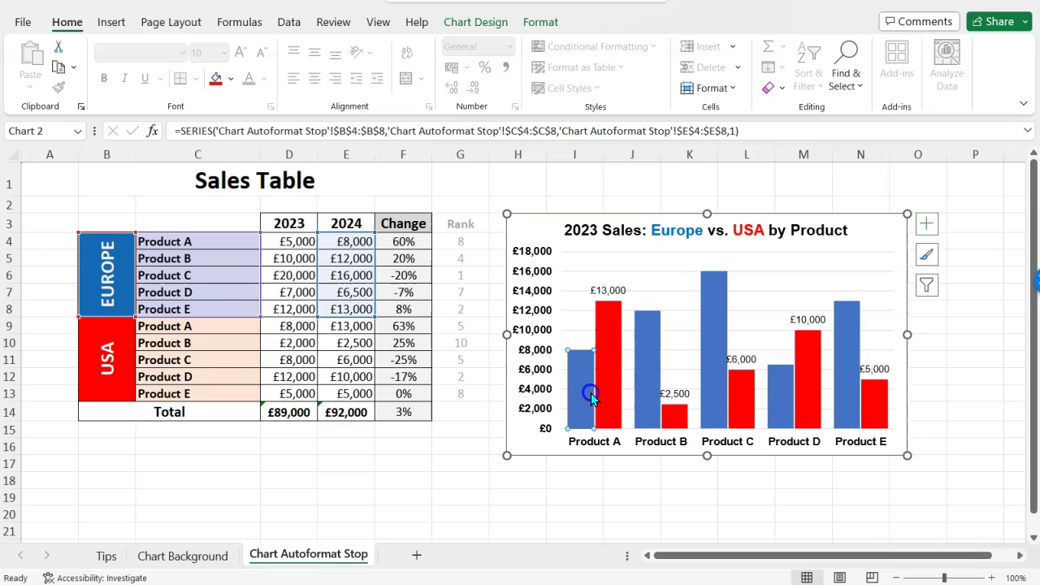
pyautogui.click(612, 445)
pyautogui.click(609, 290)
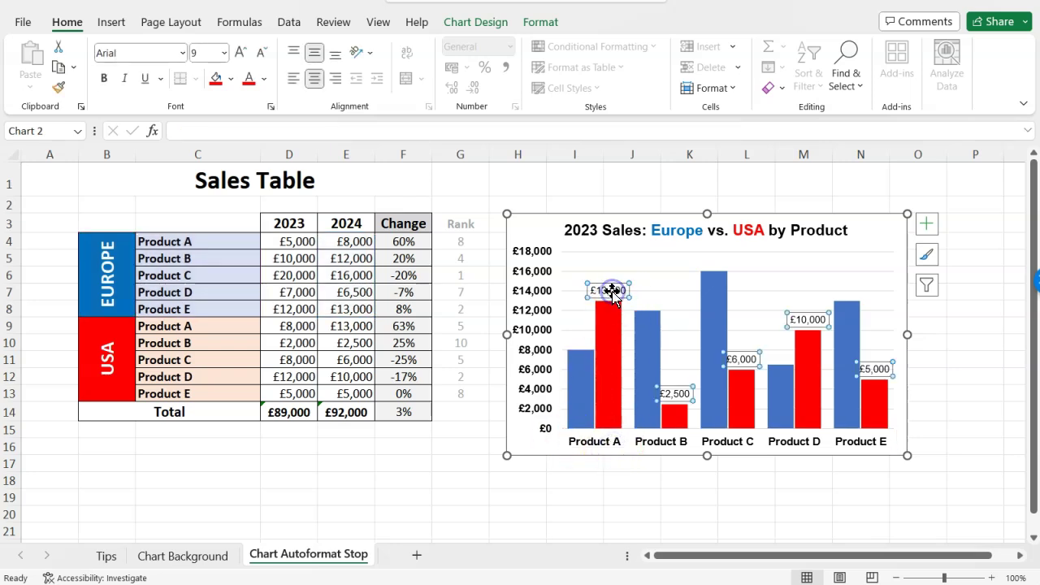
pyautogui.press('Delete')
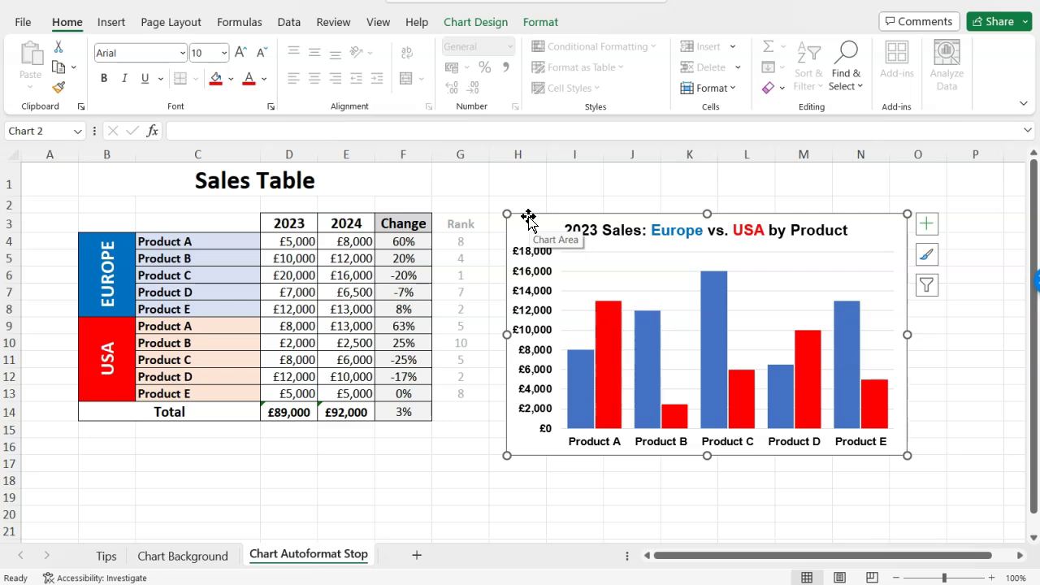
# Open the Advanced page of Excel's program options.
pyautogui.click(513, 185)
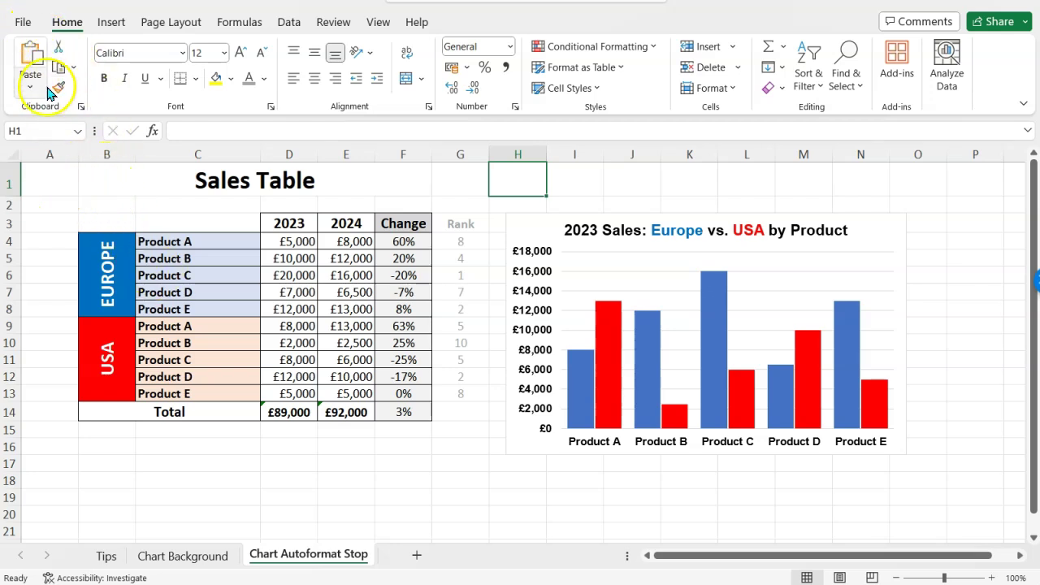
pyautogui.click(23, 22)
pyautogui.click(219, 314)
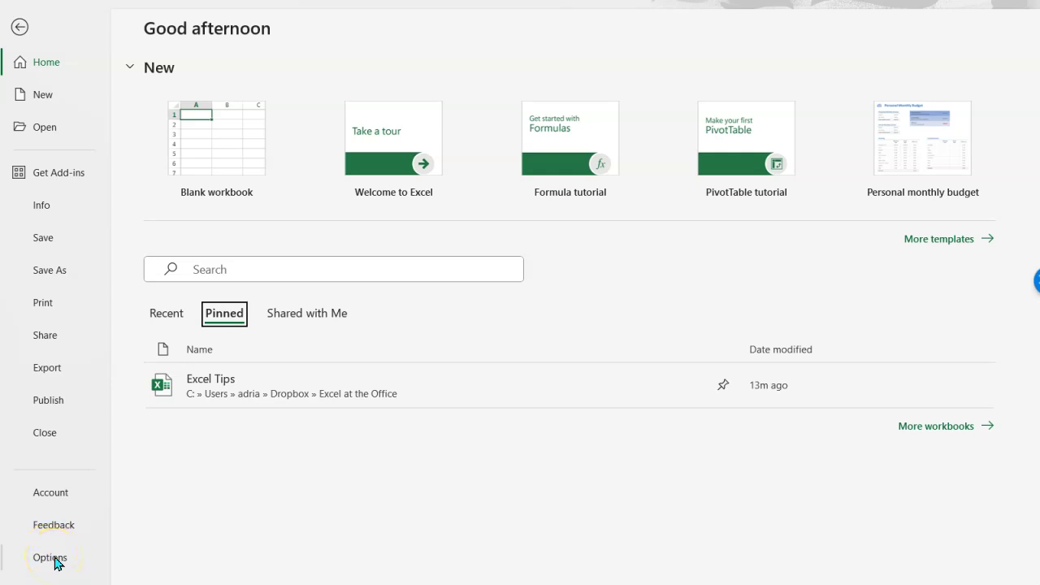
pyautogui.click(51, 558)
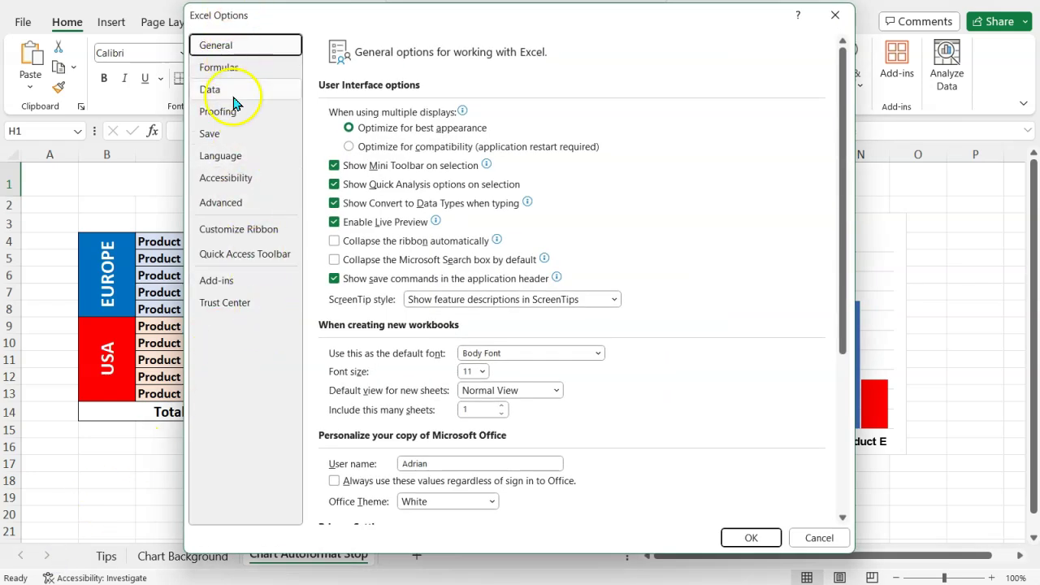
pyautogui.scroll(-2, 453, 363)
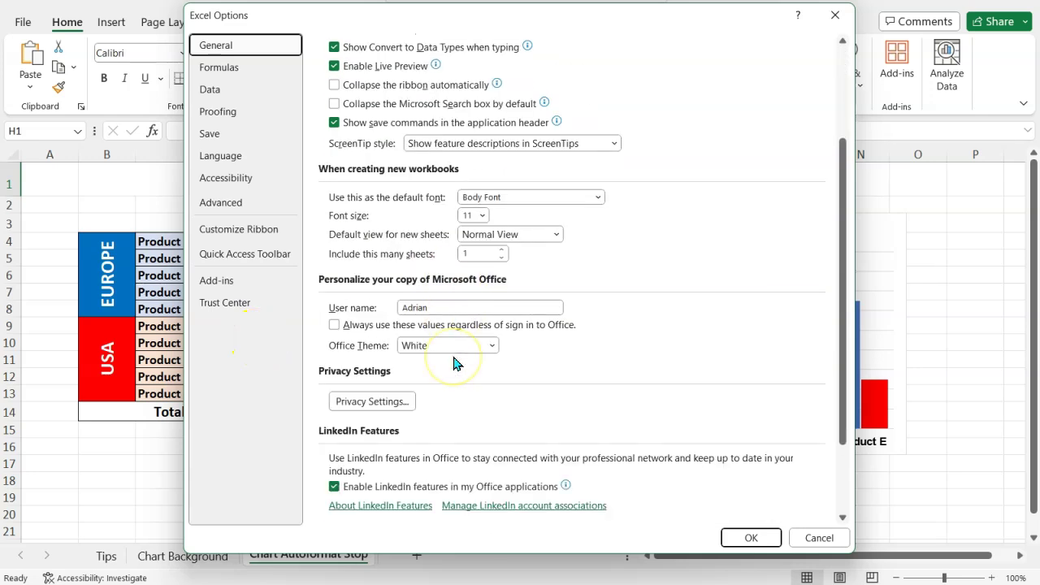
pyautogui.scroll(2, 454, 363)
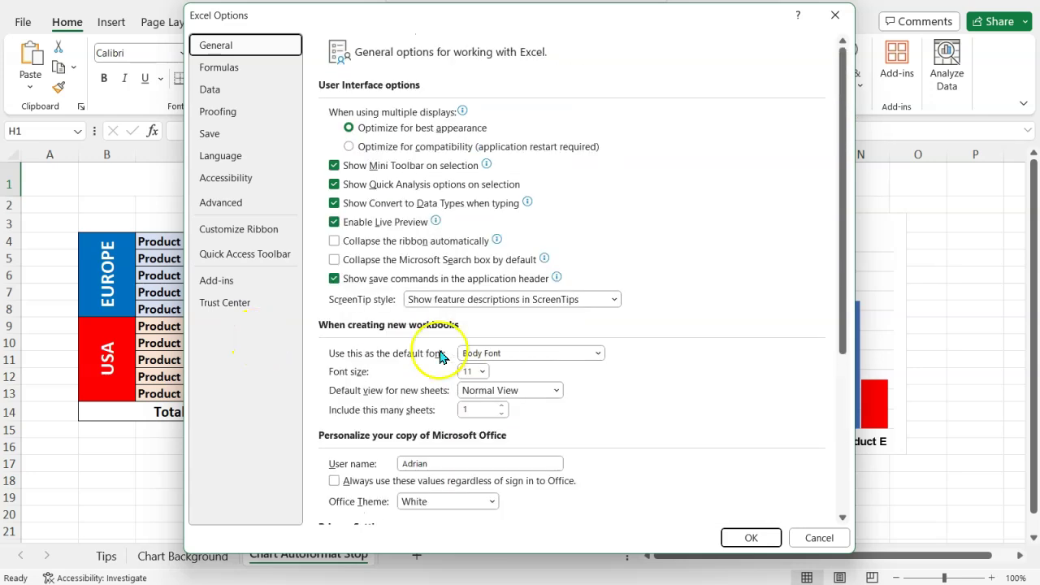
pyautogui.click(272, 212)
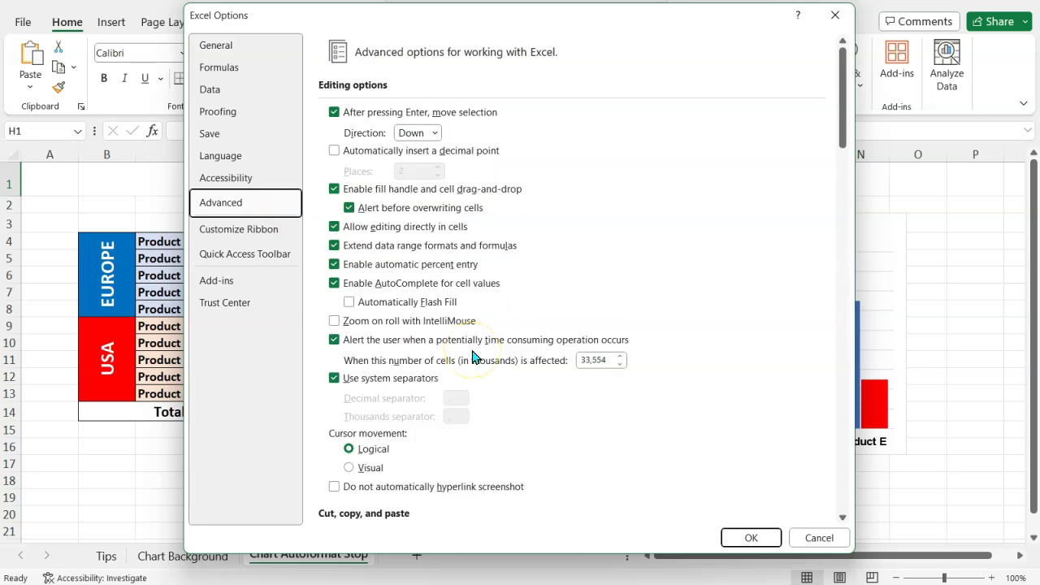
# Examine the Chart section of the advanced options and the explanation of "Properties follow chart data point for all new workbooks".
pyautogui.scroll(-10, 473, 358)
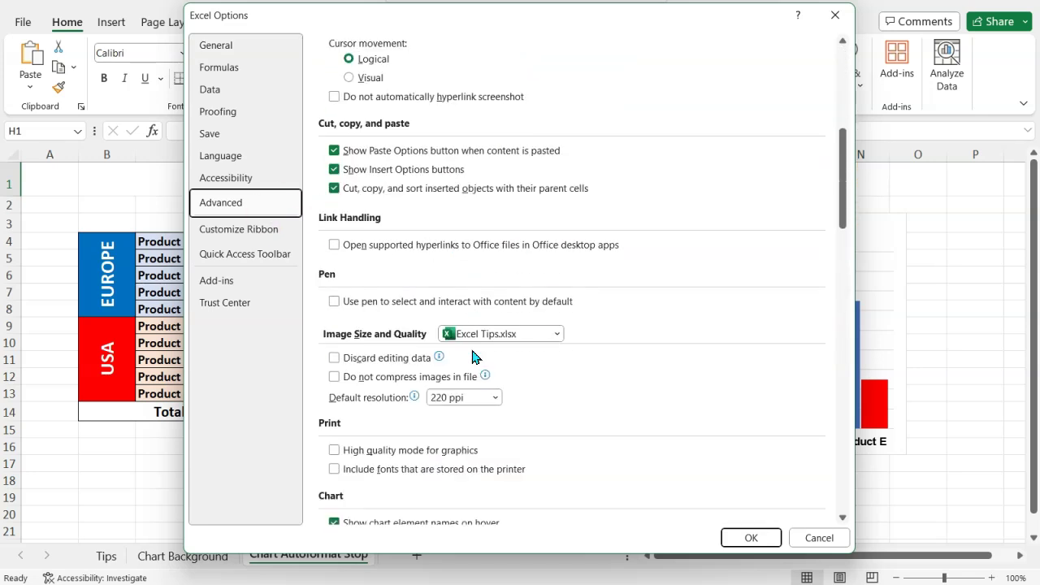
pyautogui.scroll(-6, 474, 357)
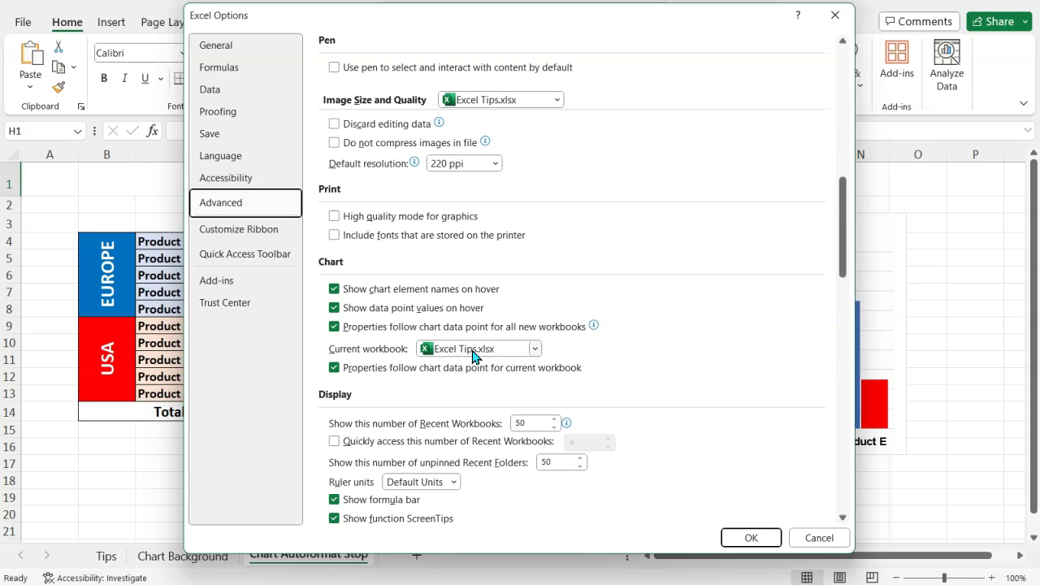
pyautogui.scroll(-3, 474, 357)
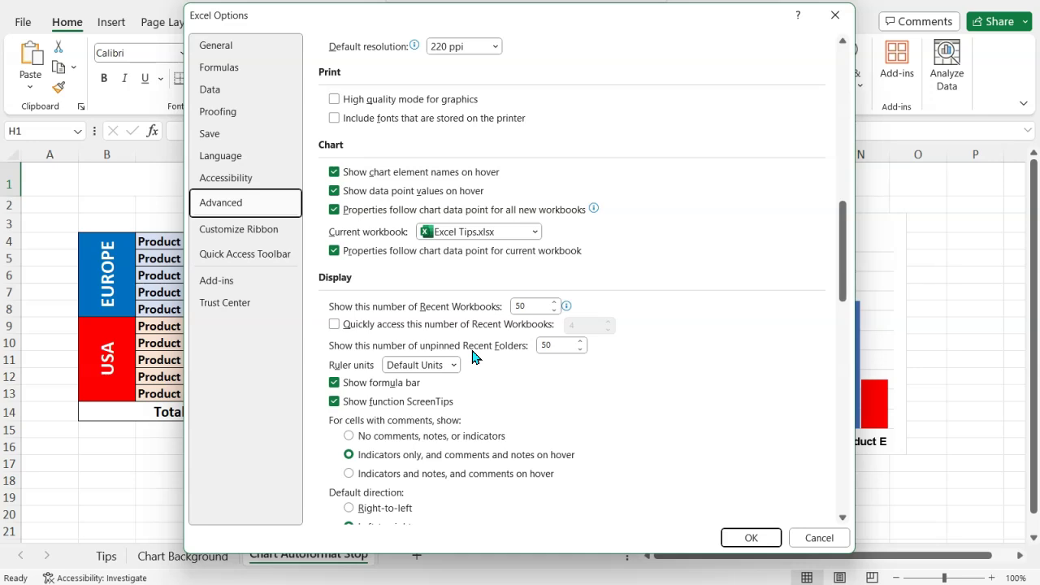
pyautogui.scroll(15, 473, 357)
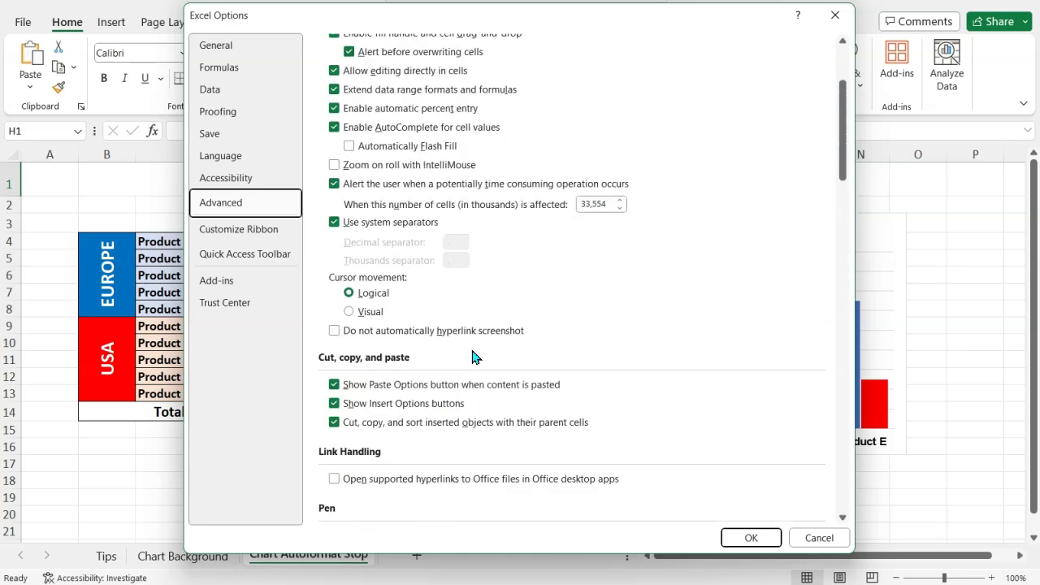
pyautogui.scroll(-4, 474, 357)
pyautogui.scroll(-2, 474, 358)
pyautogui.scroll(-6, 474, 357)
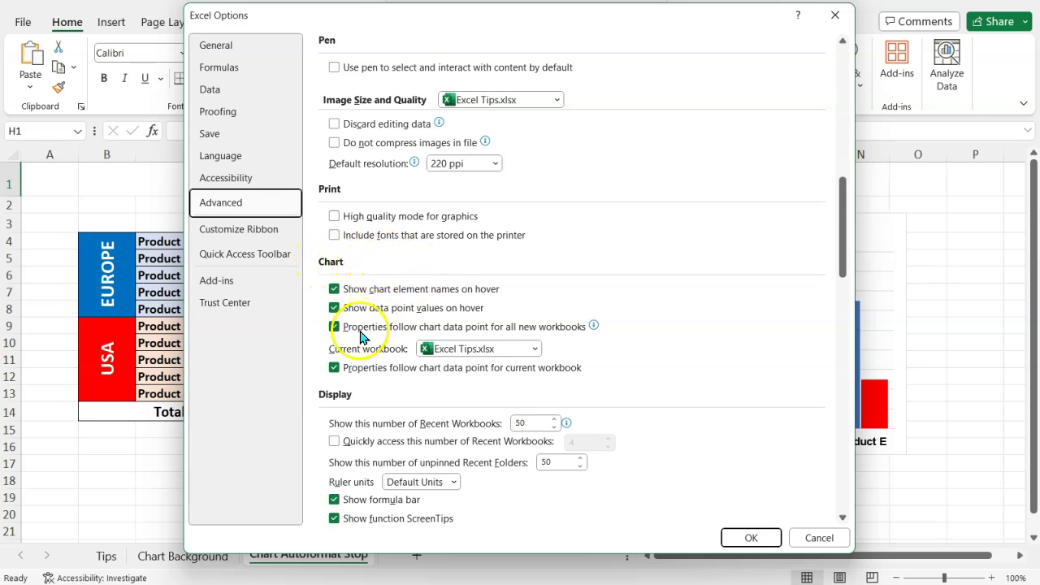
pyautogui.moveTo(338, 333)
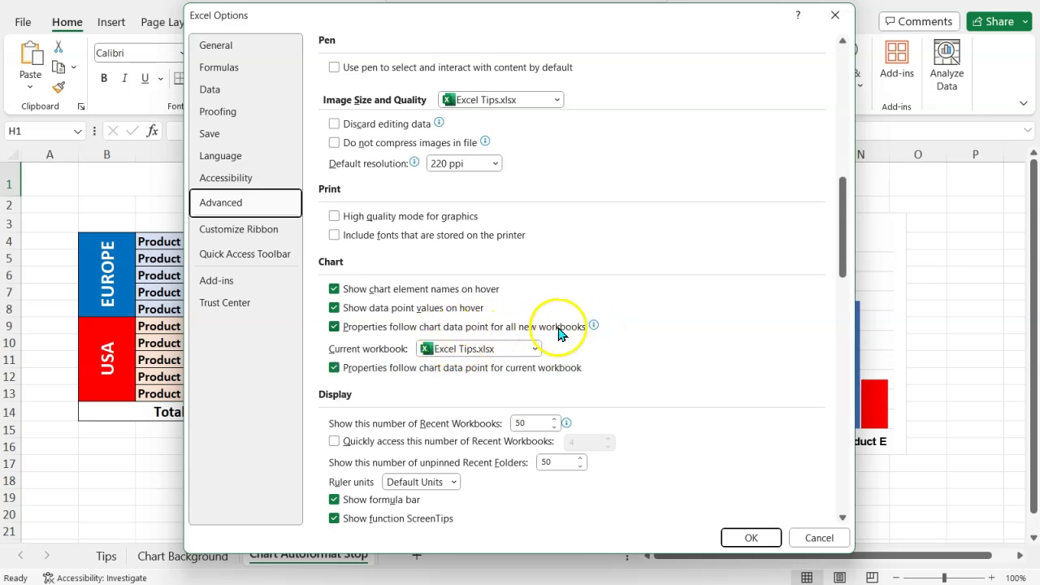
pyautogui.moveTo(595, 329)
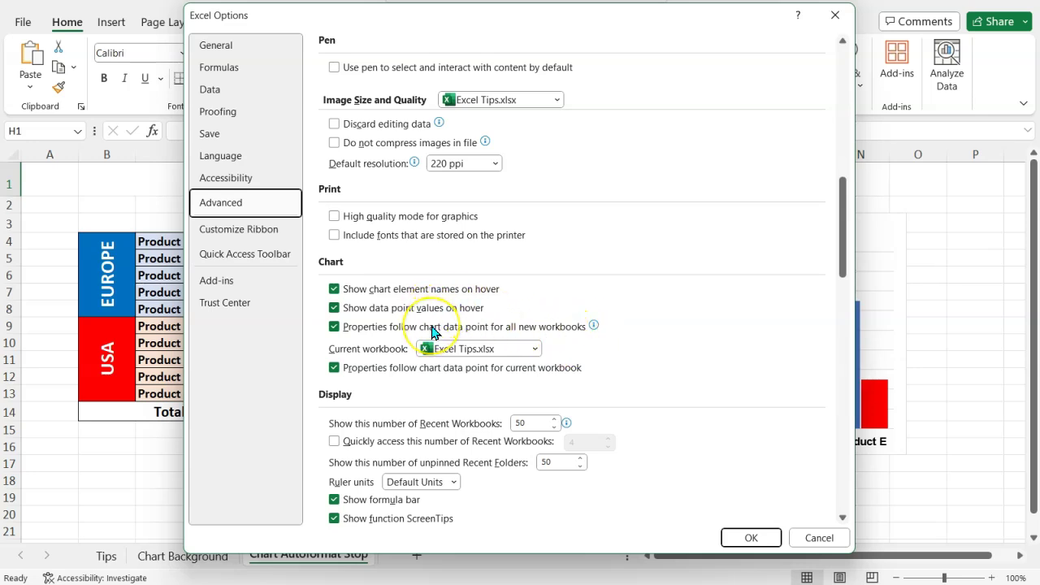
pyautogui.moveTo(433, 331)
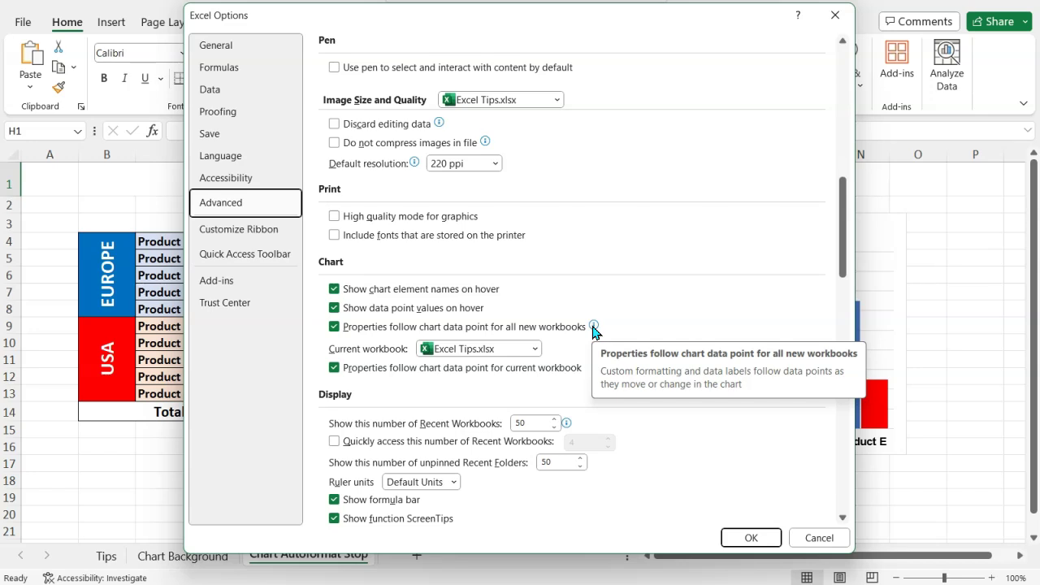
# Turn off "Properties follow chart data point" for all new workbooks and for the current workbook, and apply the options.
pyautogui.click(333, 327)
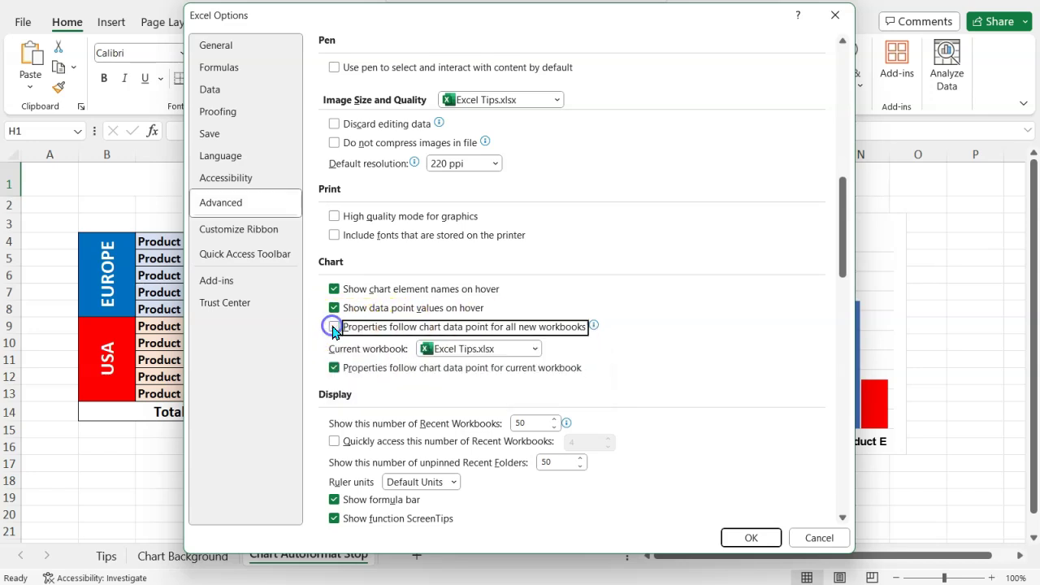
pyautogui.click(336, 372)
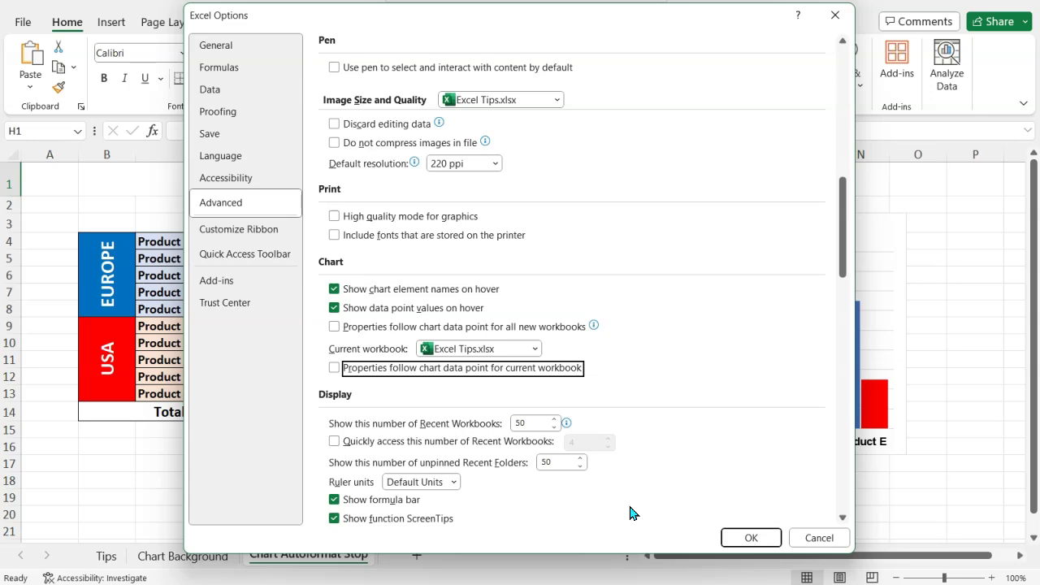
pyautogui.click(751, 538)
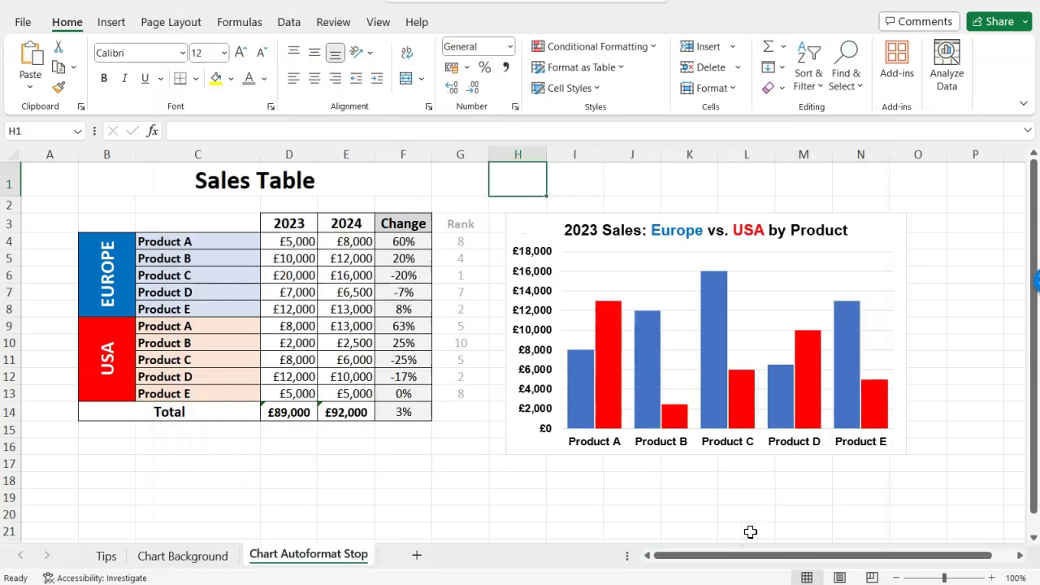
# Shift the chart's EUROPE series values to the 2023 range D4:D8 using the range outline on the sheet.
pyautogui.click(534, 233)
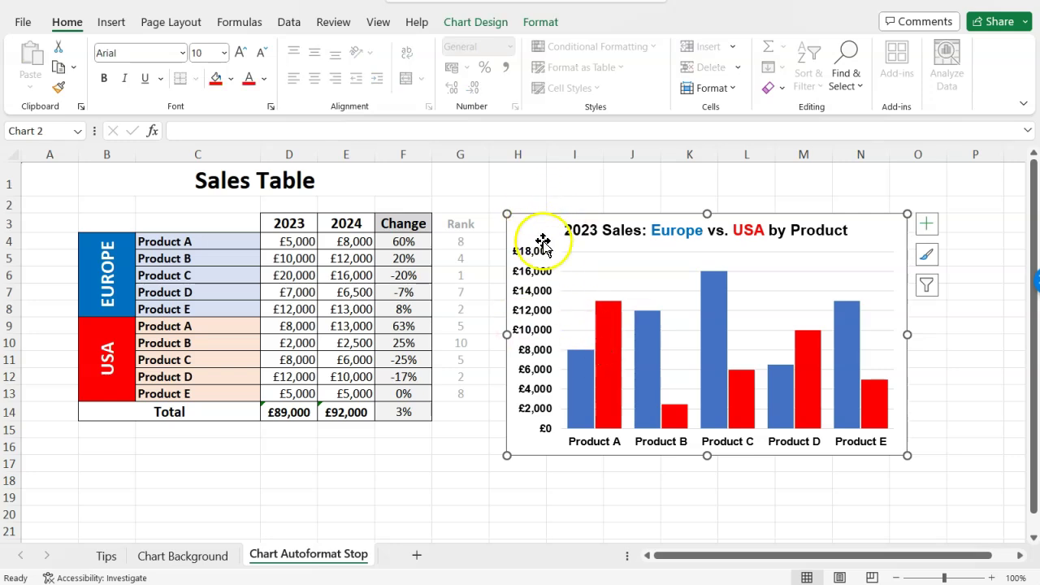
pyautogui.click(475, 22)
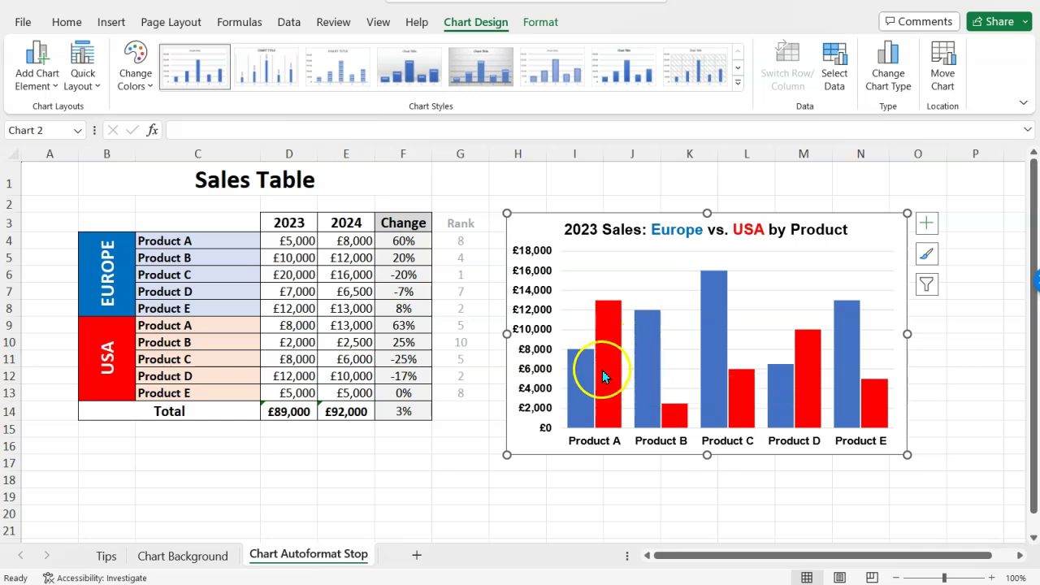
pyautogui.click(576, 376)
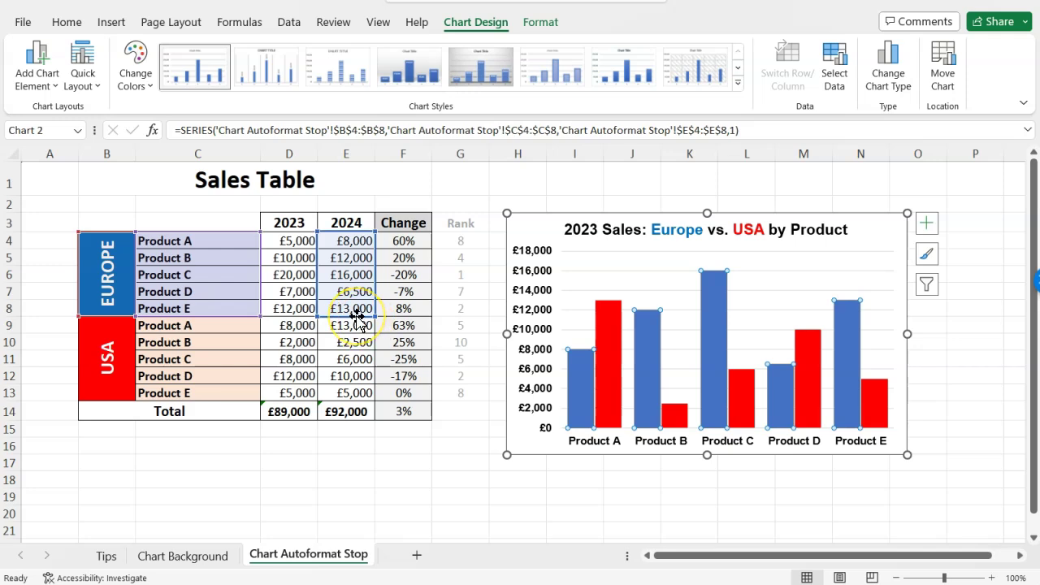
pyautogui.moveTo(357, 315); pyautogui.dragTo(310, 310)
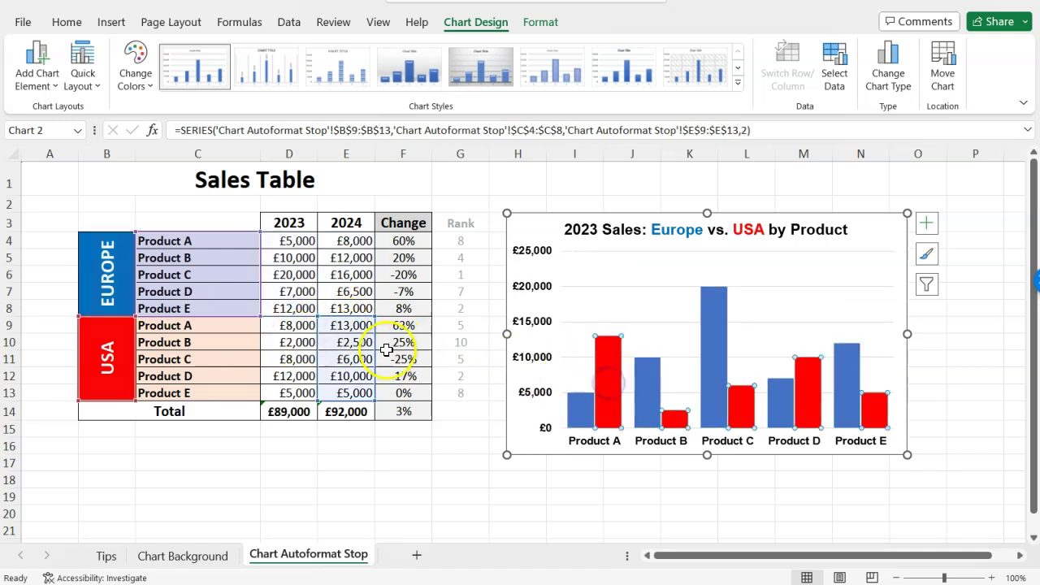
# Shift the chart's USA series values to the 2023 range D9:D13 and deselect the chart.
pyautogui.click(378, 348)
pyautogui.click(601, 358)
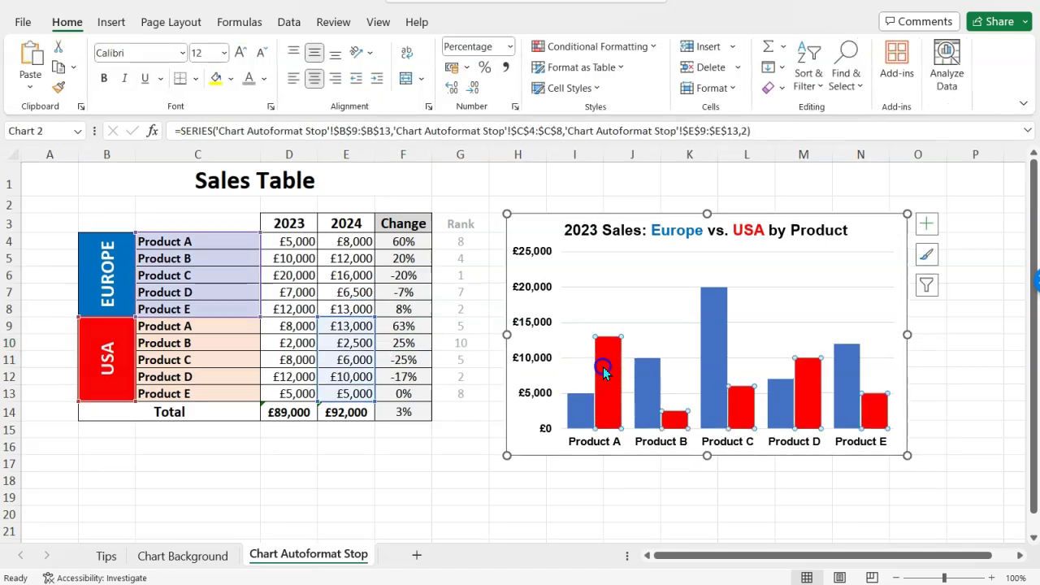
pyautogui.moveTo(376, 352); pyautogui.dragTo(298, 354)
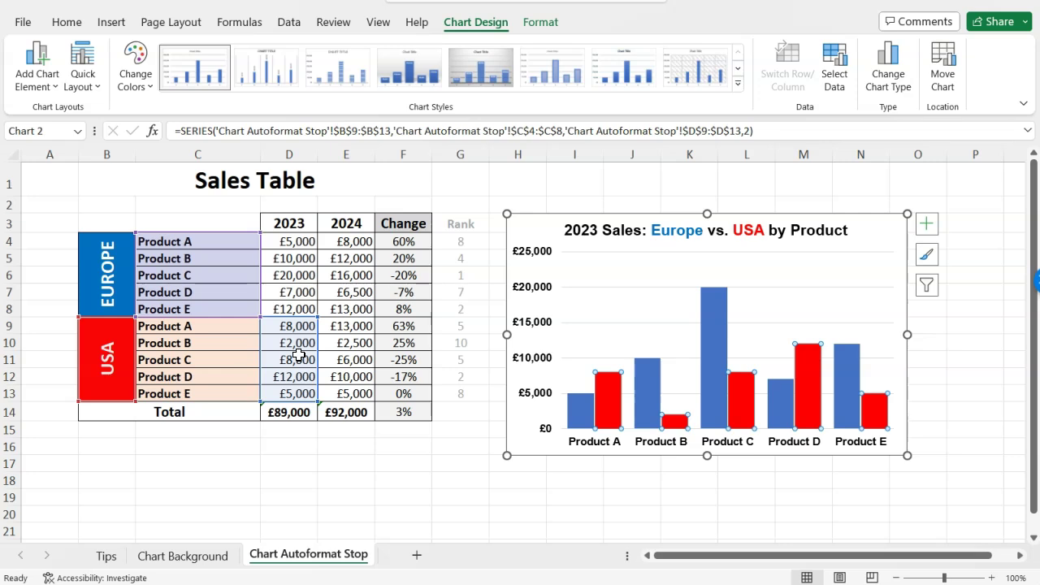
pyautogui.click(453, 402)
pyautogui.click(488, 442)
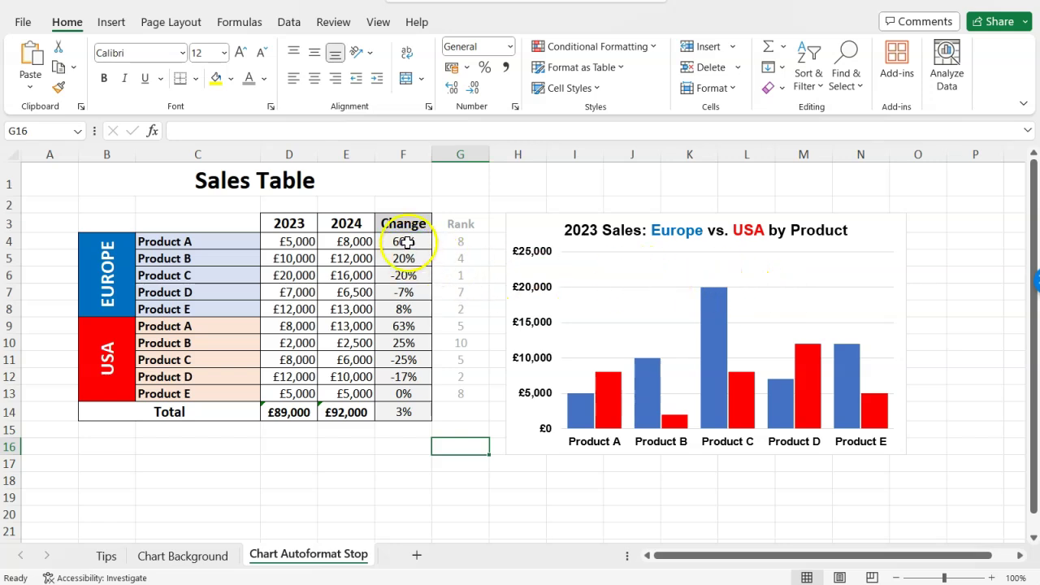
pyautogui.moveTo(406, 244); pyautogui.dragTo(409, 393)
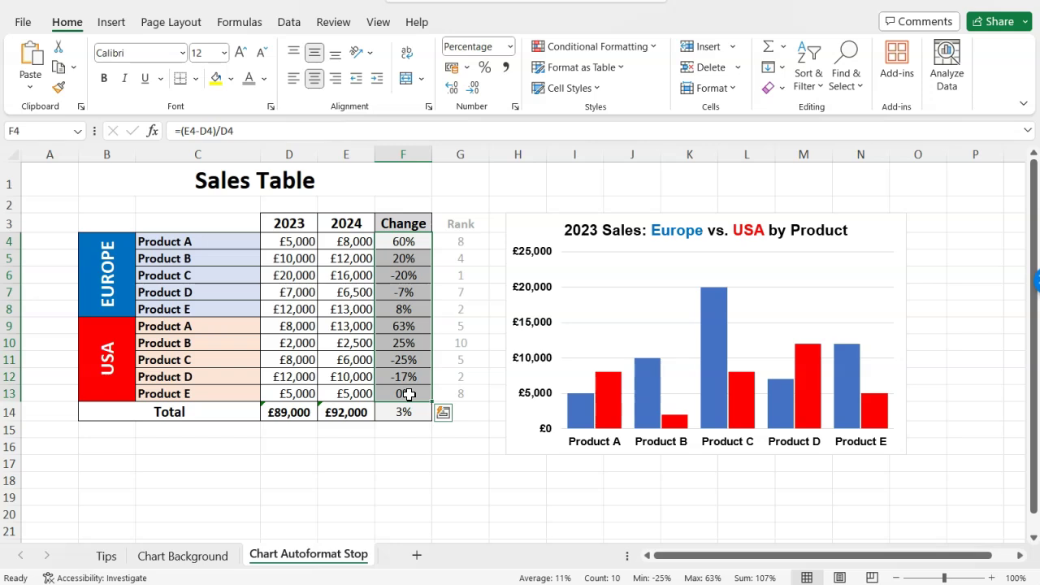
pyautogui.click(416, 242)
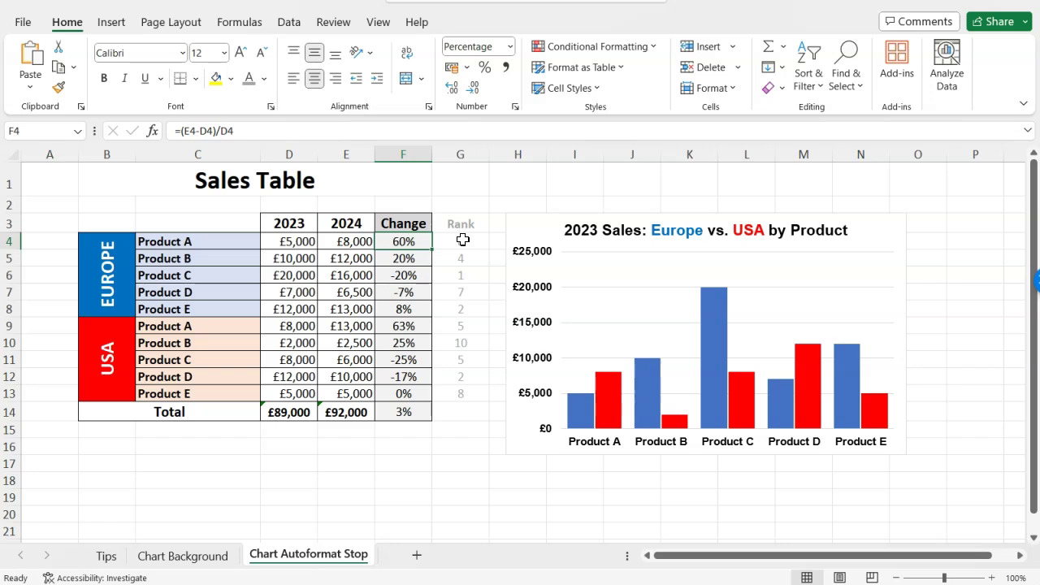
pyautogui.click(533, 230)
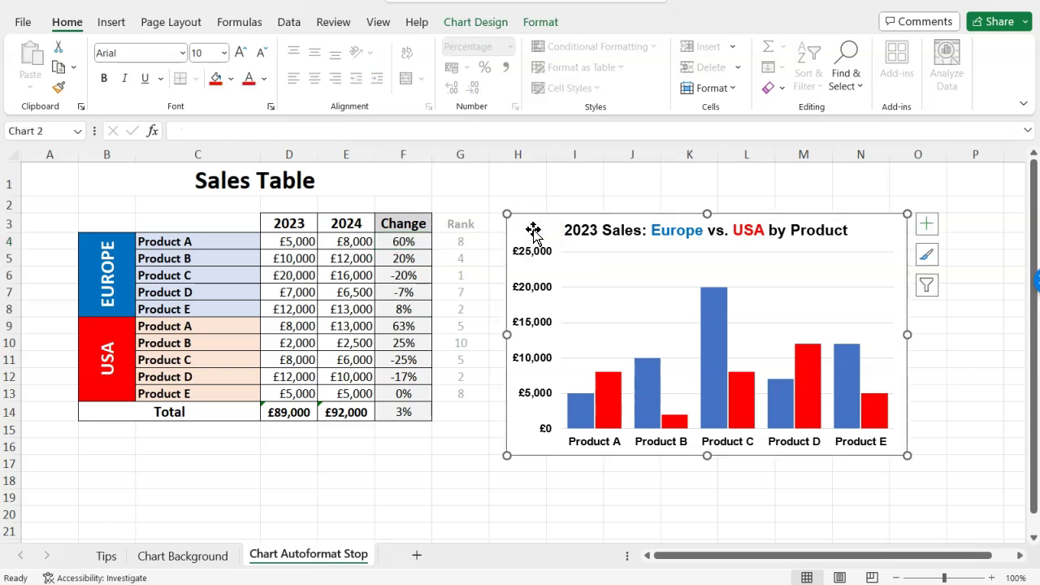
pyautogui.moveTo(655, 415)
pyautogui.click(292, 228)
pyautogui.moveTo(292, 228); pyautogui.dragTo(347, 225)
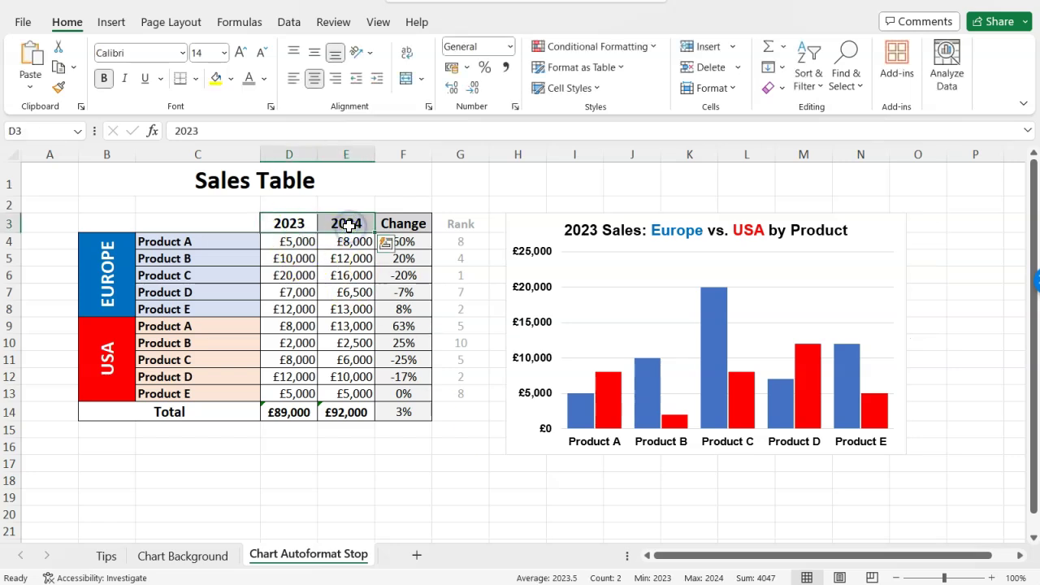
pyautogui.click(506, 214)
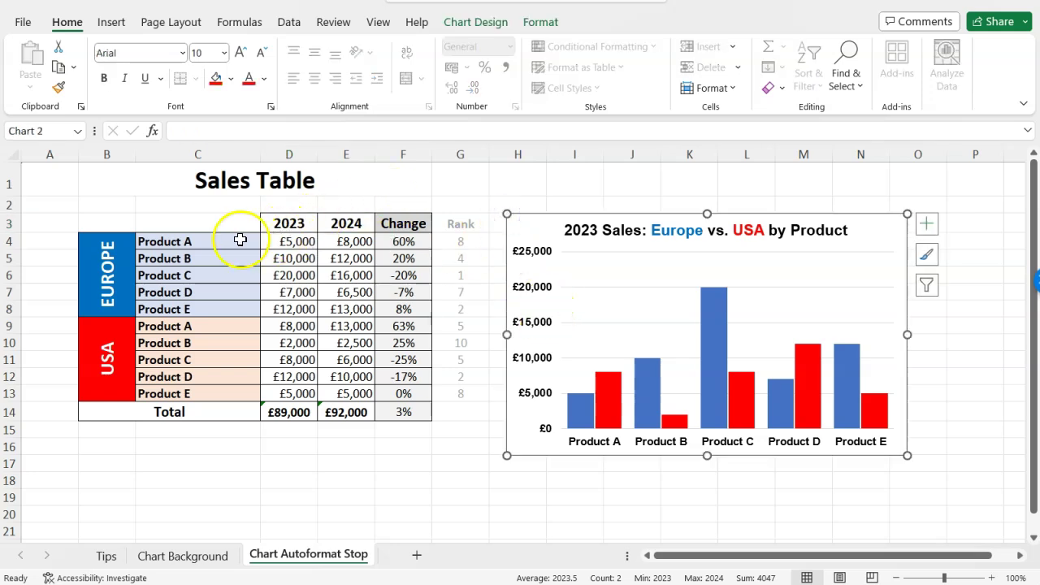
pyautogui.moveTo(189, 241); pyautogui.dragTo(289, 304)
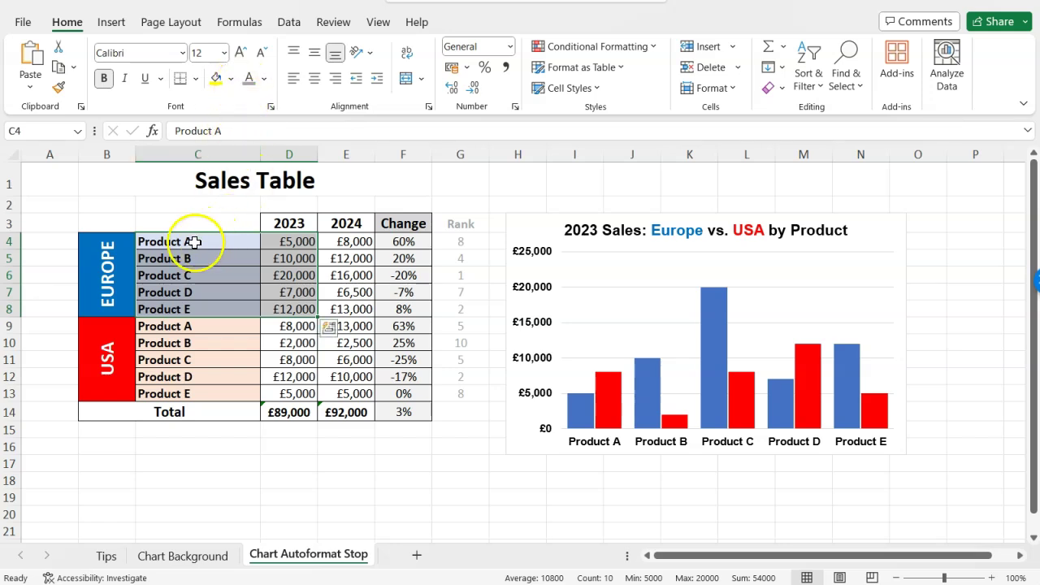
pyautogui.moveTo(195, 242); pyautogui.dragTo(297, 395)
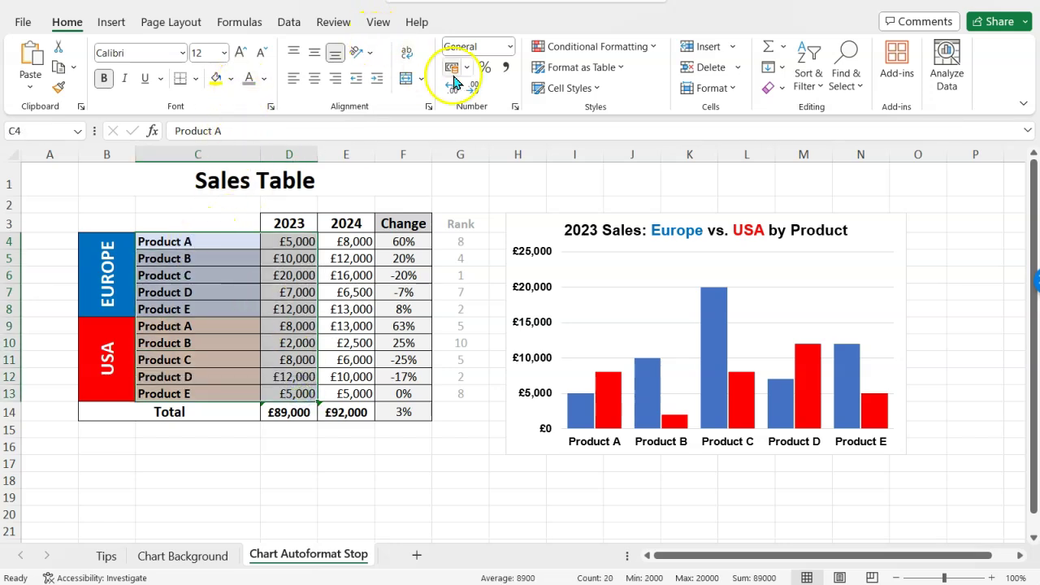
pyautogui.click(112, 22)
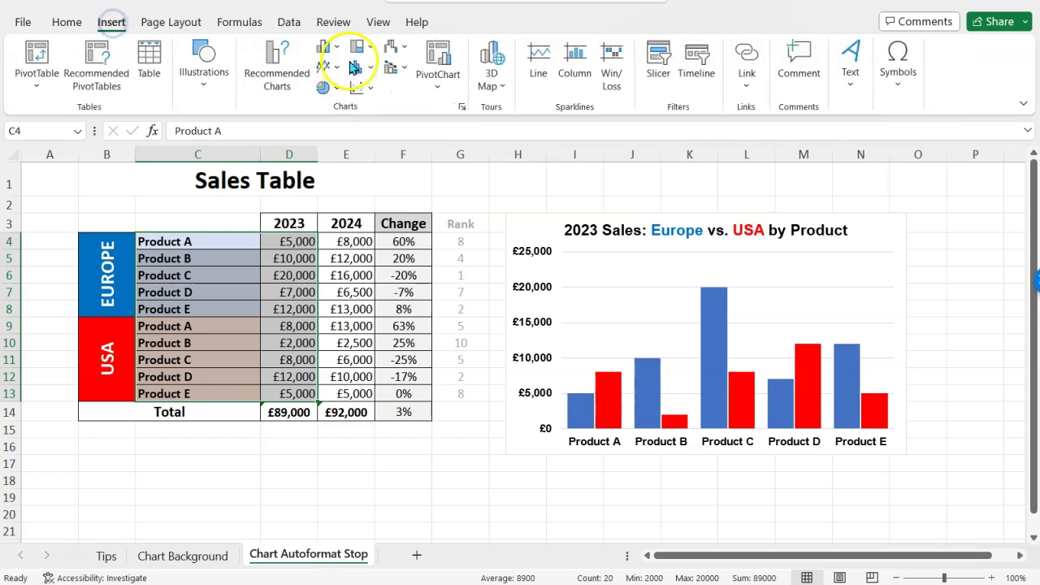
pyautogui.click(325, 47)
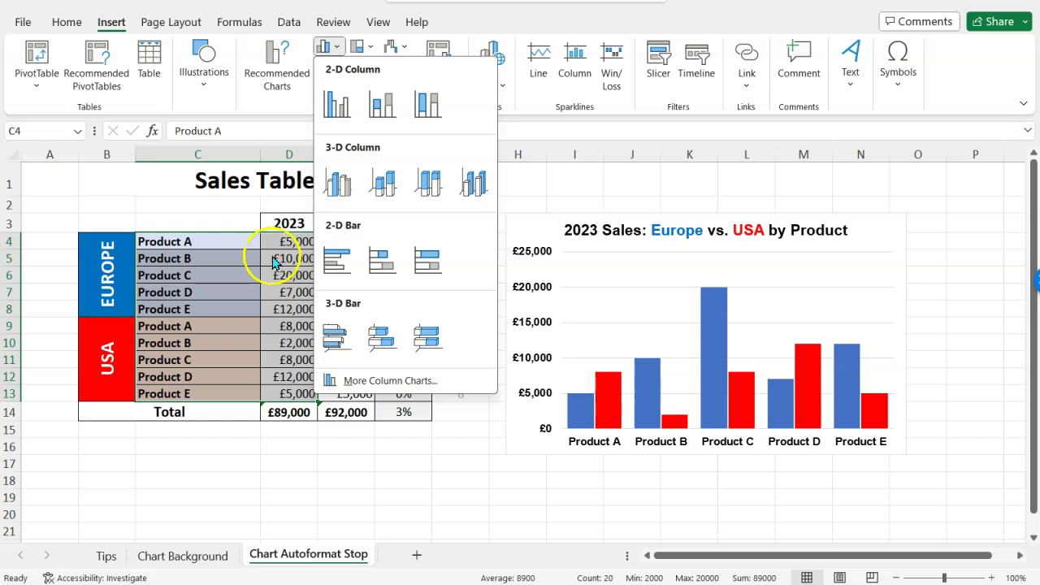
pyautogui.press('Escape')
# Insert a 2-D clustered column chart from the Europe products and their 2023 sales in C4:D8.
pyautogui.moveTo(211, 242); pyautogui.dragTo(305, 308)
pyautogui.click(328, 47)
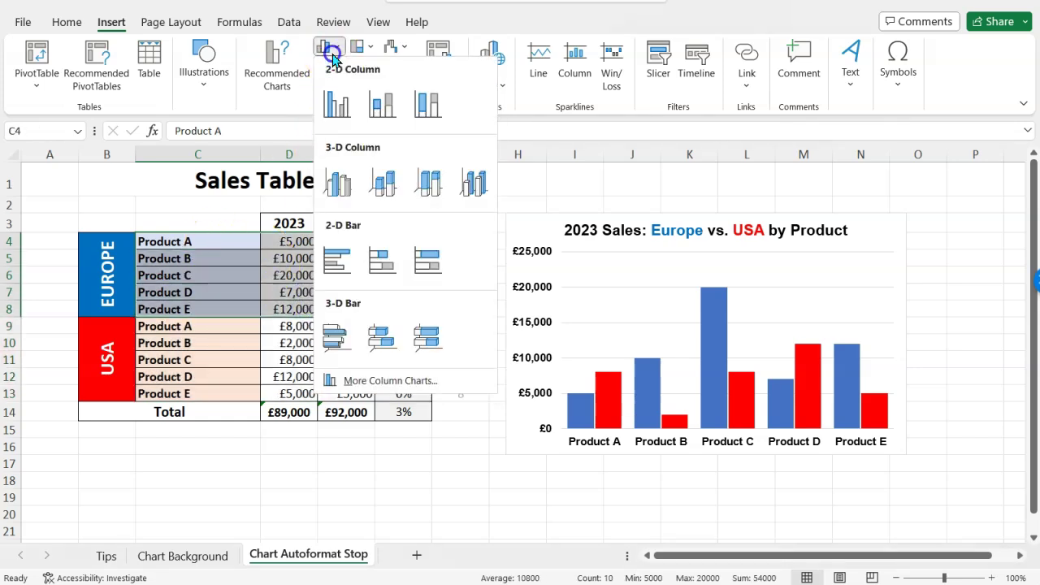
pyautogui.click(334, 106)
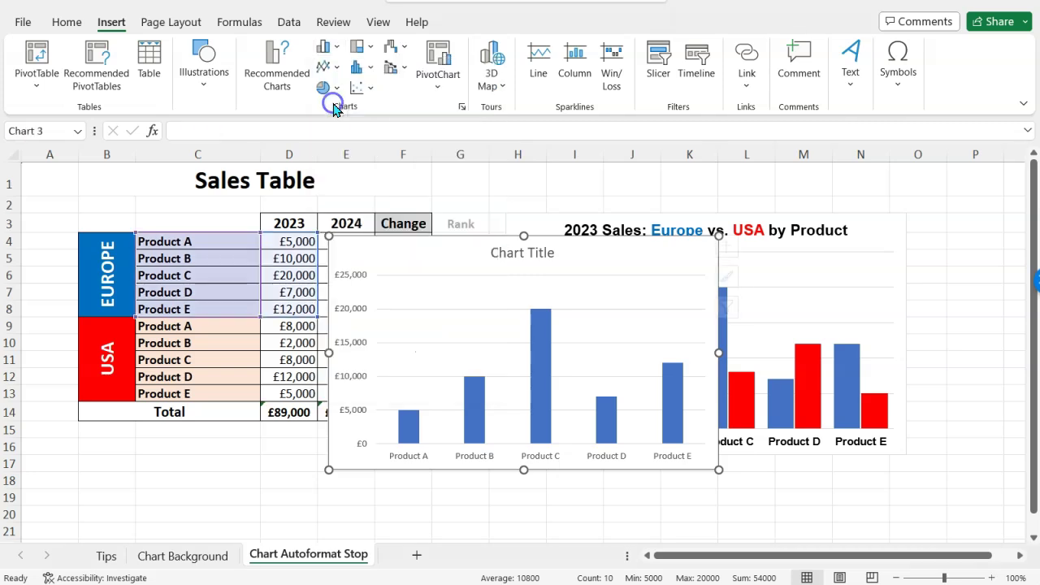
# Move the new column chart over the old chart beside the table and enlarge it to fully cover the old one, spanning about H3:O17.
pyautogui.moveTo(620, 258); pyautogui.dragTo(785, 233)
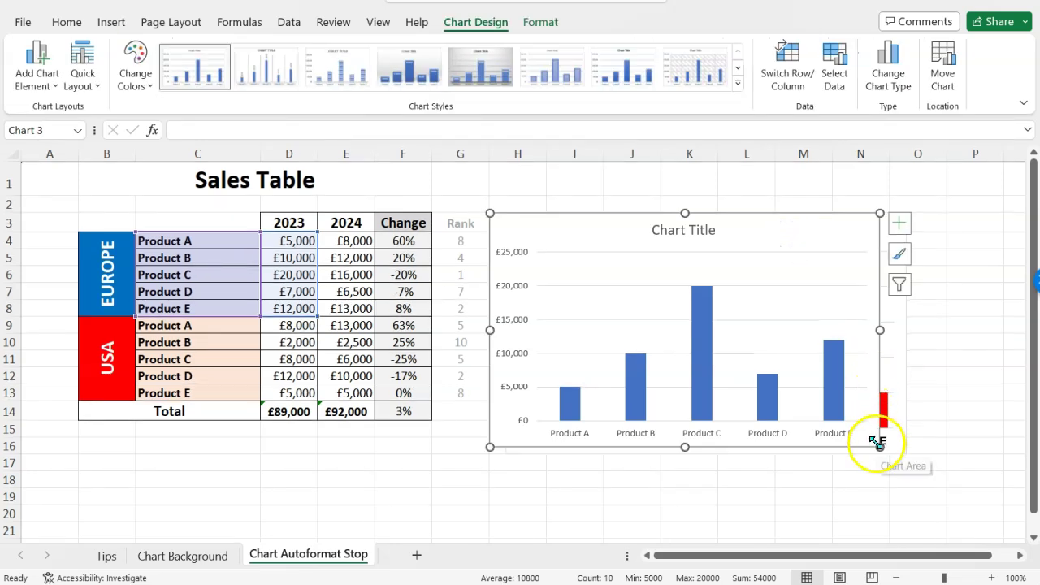
pyautogui.moveTo(877, 442); pyautogui.dragTo(935, 471)
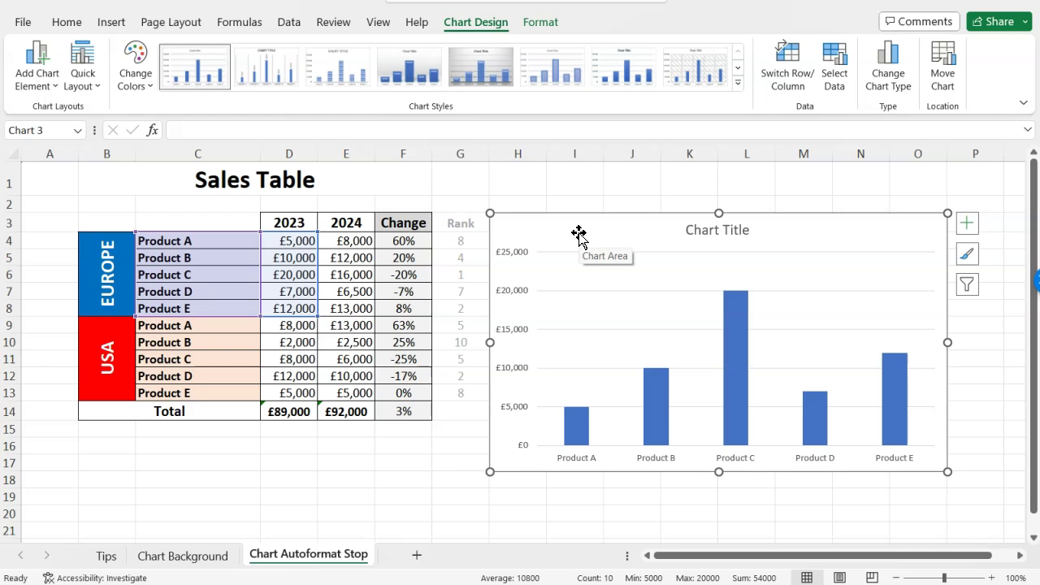
# Set all text in the new chart to black and to the Arial font.
pyautogui.click(66, 23)
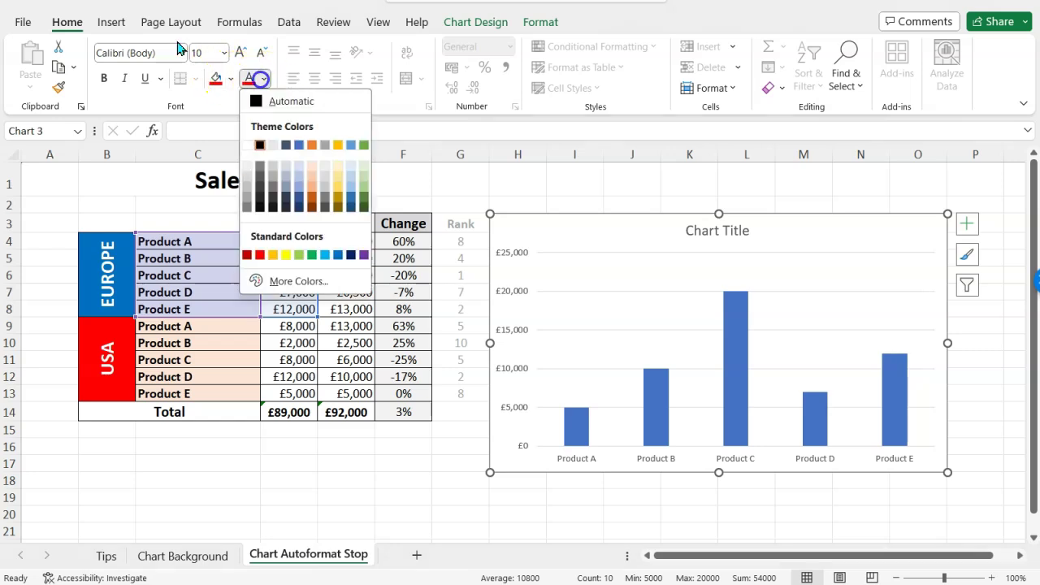
pyautogui.click(259, 145)
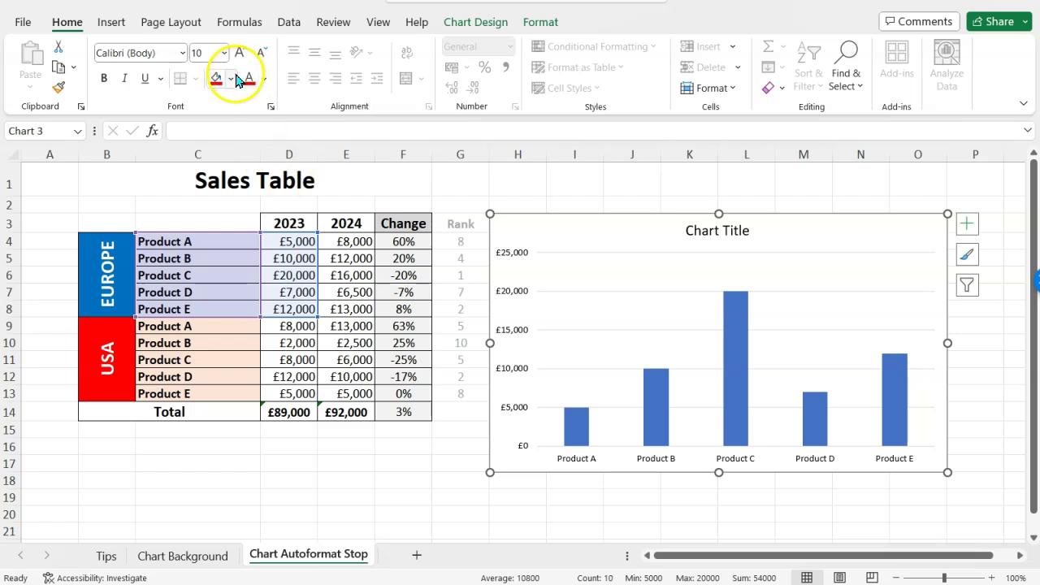
pyautogui.click(182, 53)
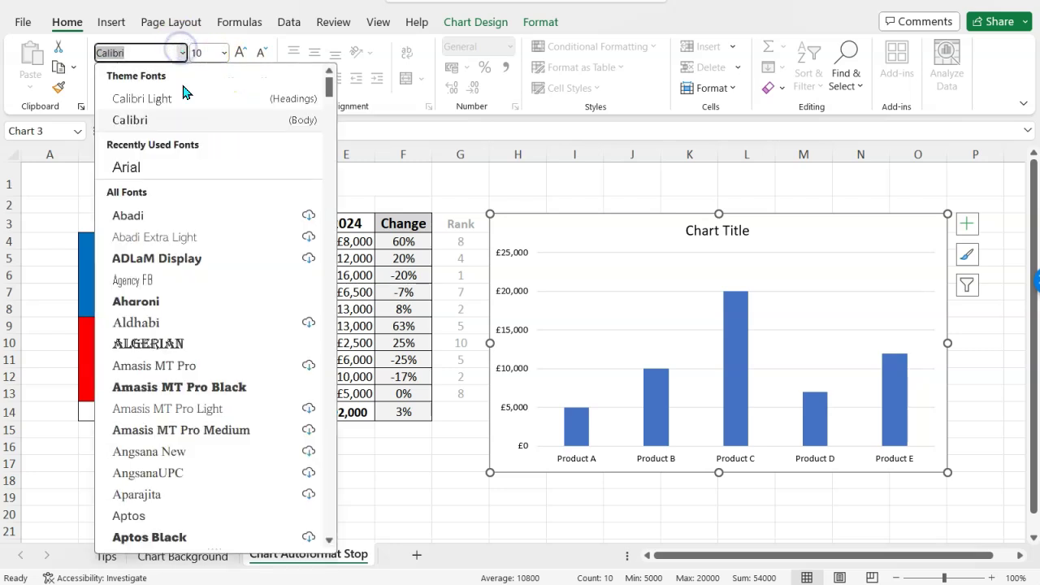
pyautogui.click(182, 172)
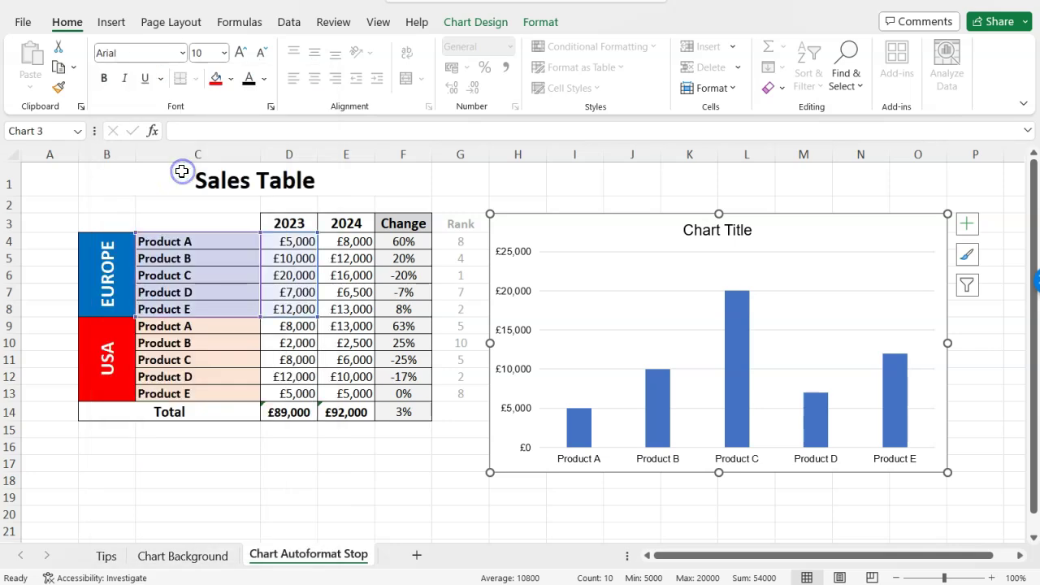
# Increase the font size of the chart's vertical and horizontal axis labels to 10.
pyautogui.click(522, 303)
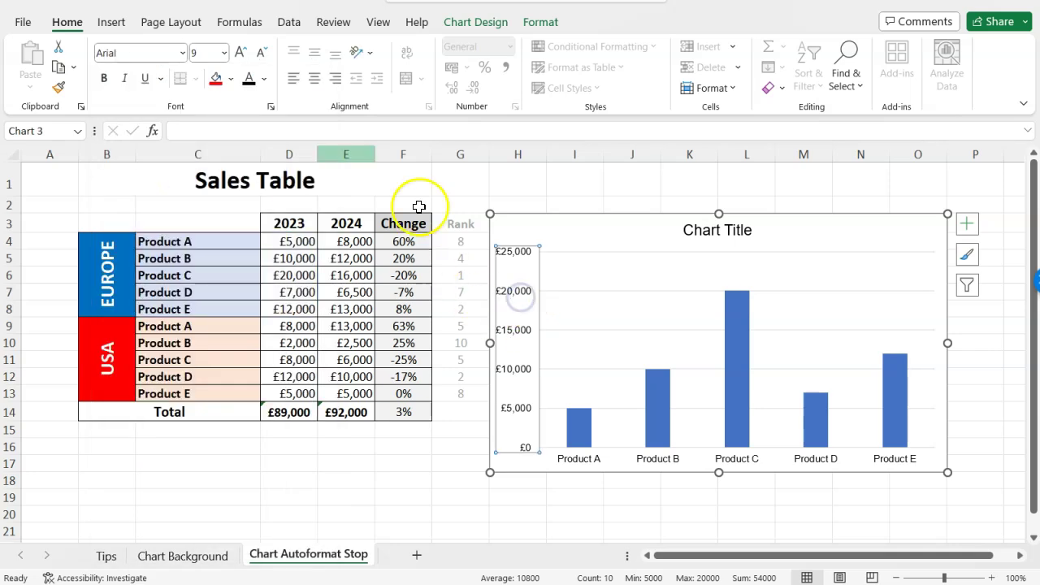
pyautogui.click(239, 52)
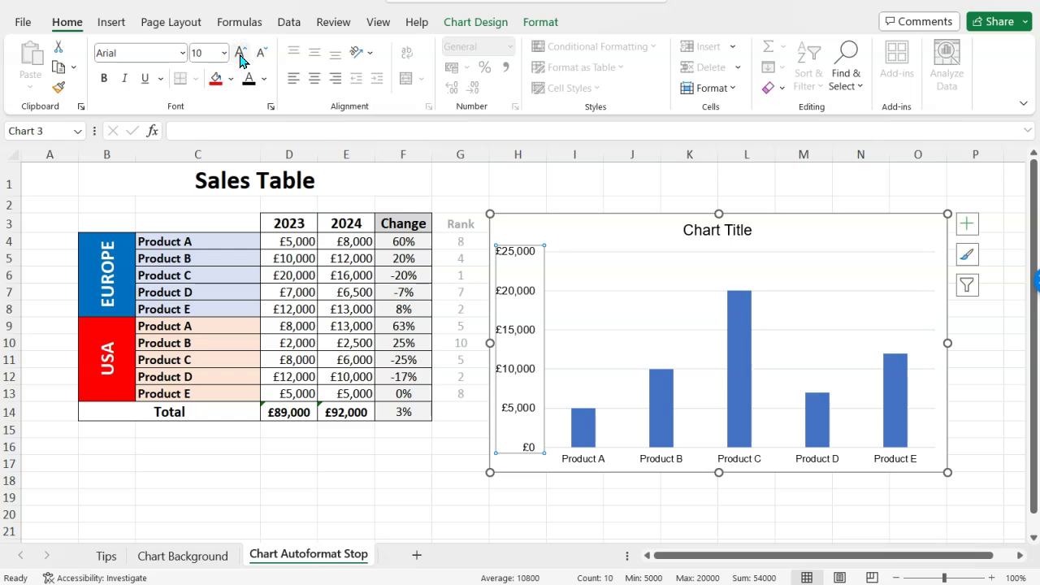
pyautogui.click(660, 462)
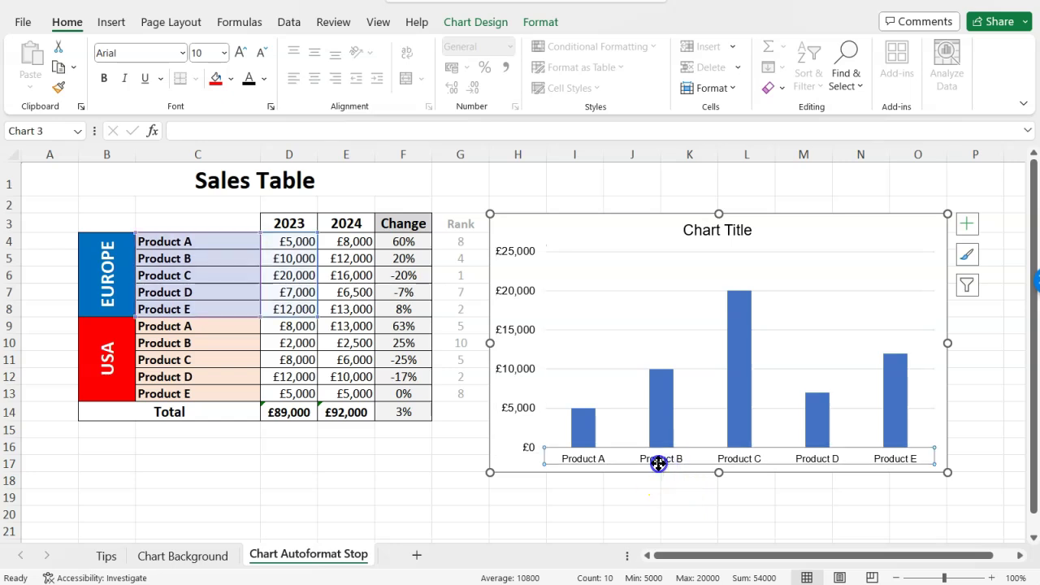
pyautogui.click(244, 54)
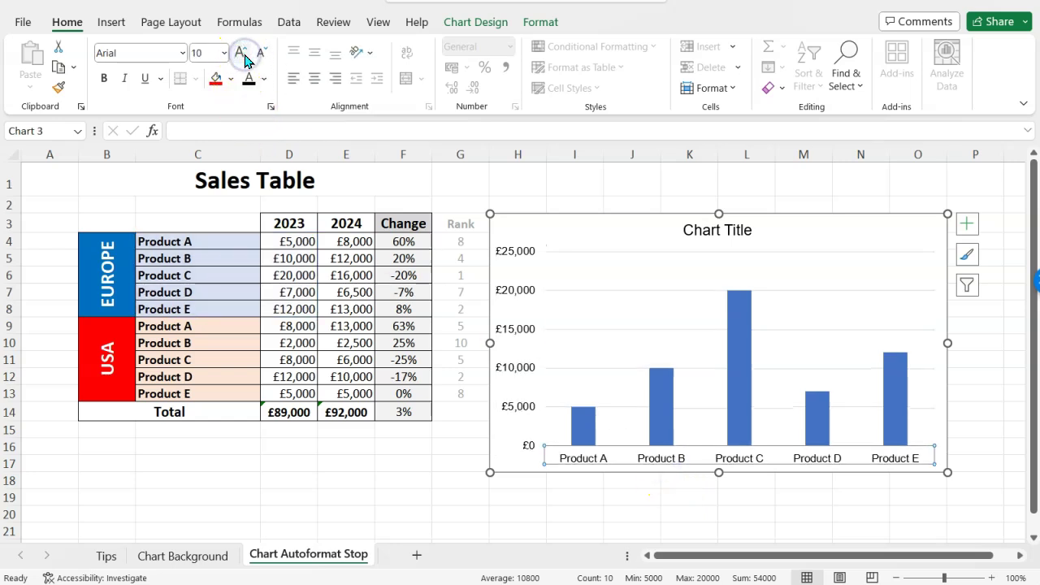
# Make all text in the chart bold.
pyautogui.click(550, 227)
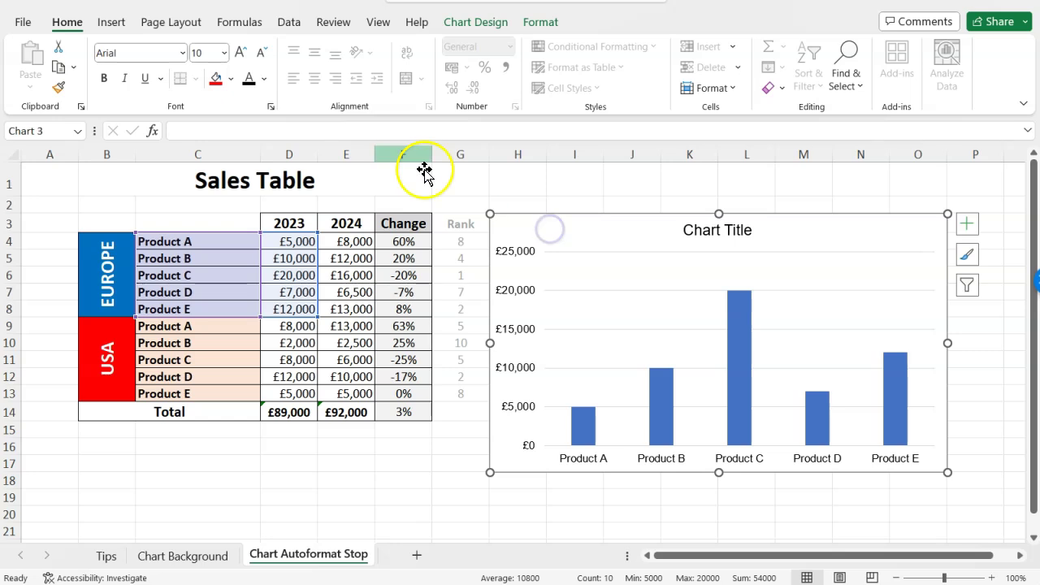
pyautogui.click(104, 78)
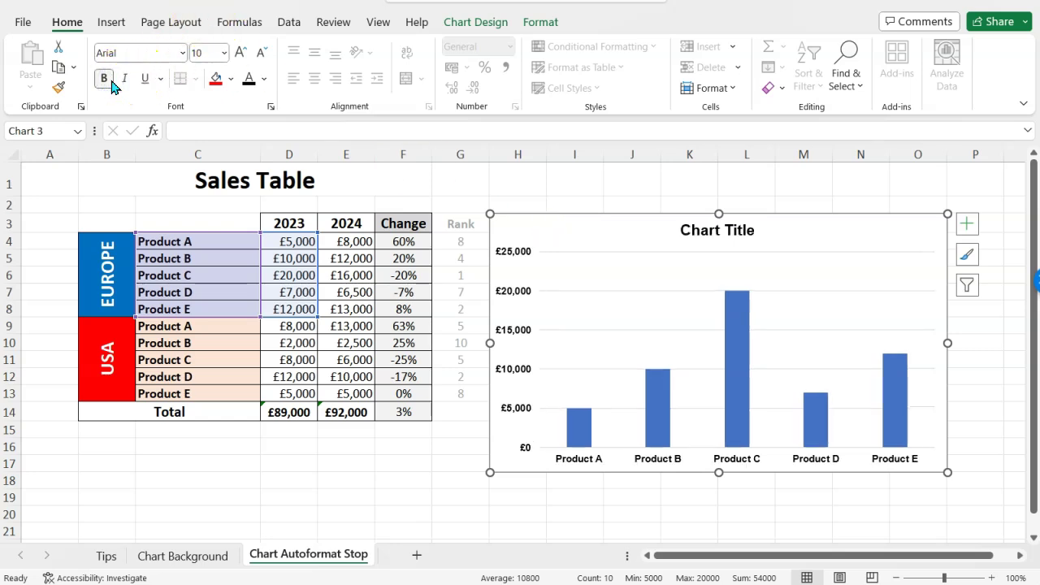
pyautogui.click(485, 431)
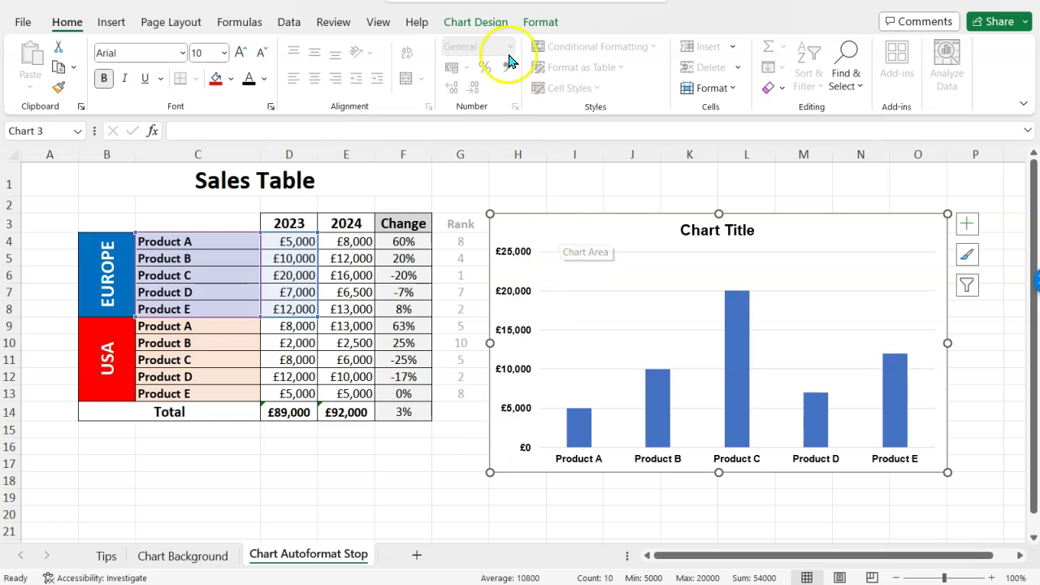
# Edit the chart's existing data series so its name refers to the EUROPE cell B4:B8.
pyautogui.click(491, 26)
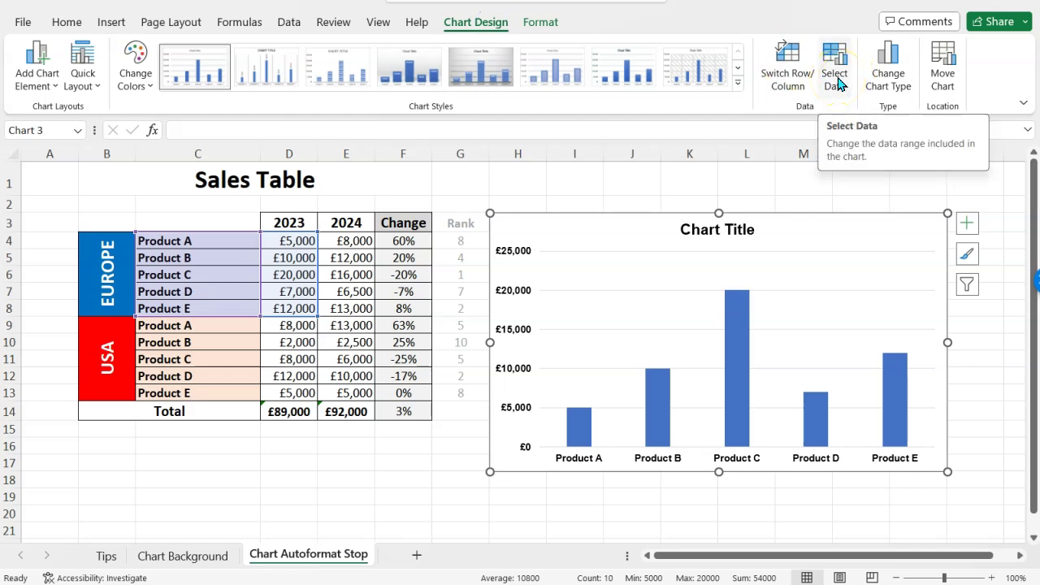
pyautogui.click(837, 81)
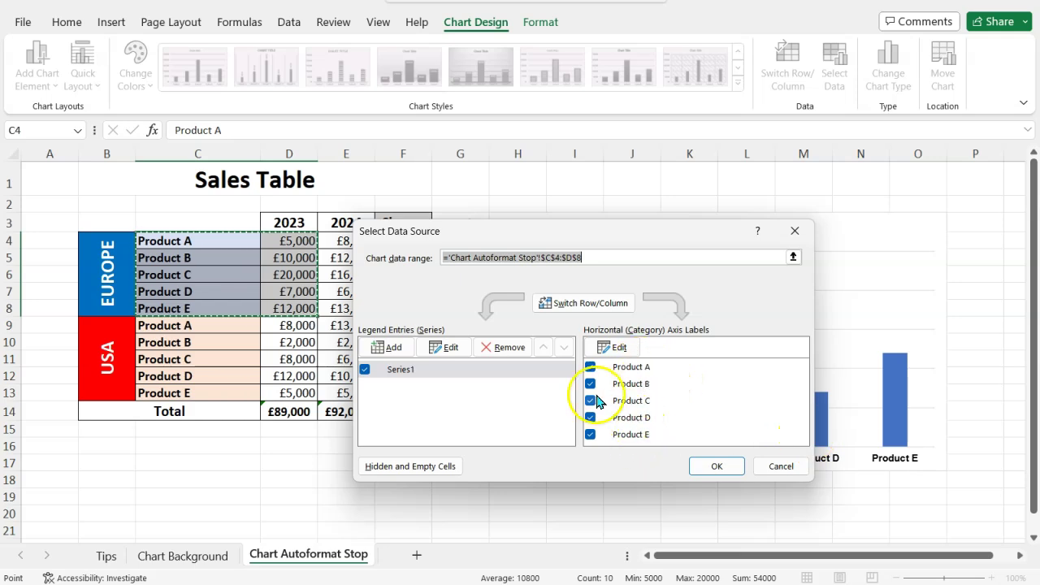
pyautogui.click(445, 350)
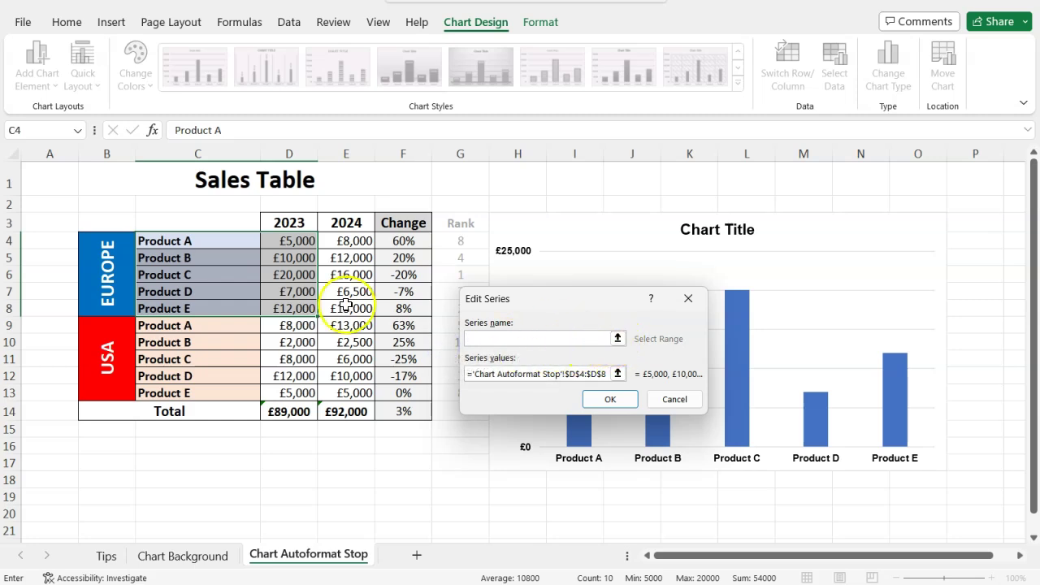
pyautogui.click(111, 280)
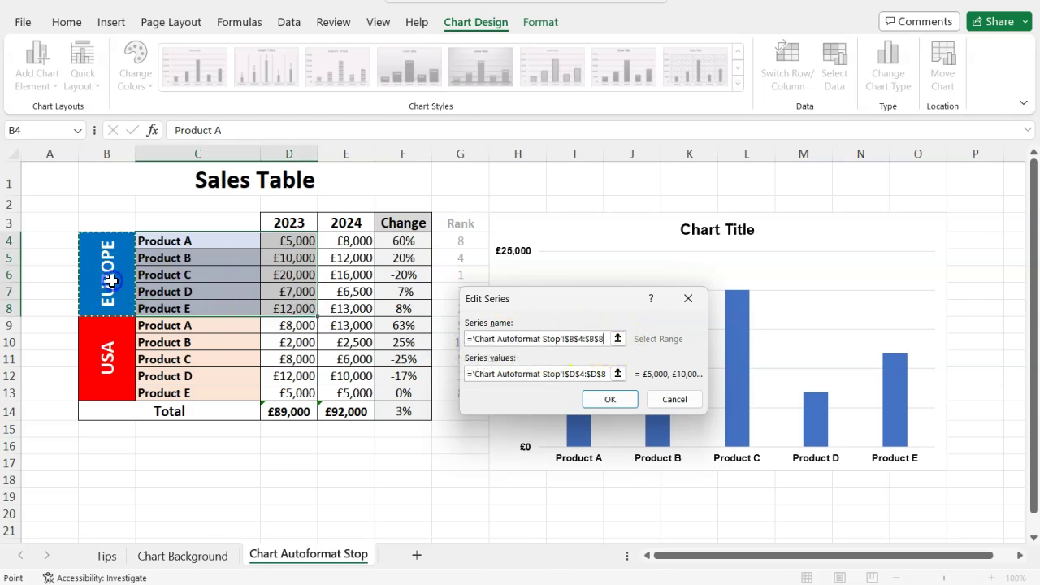
pyautogui.click(610, 402)
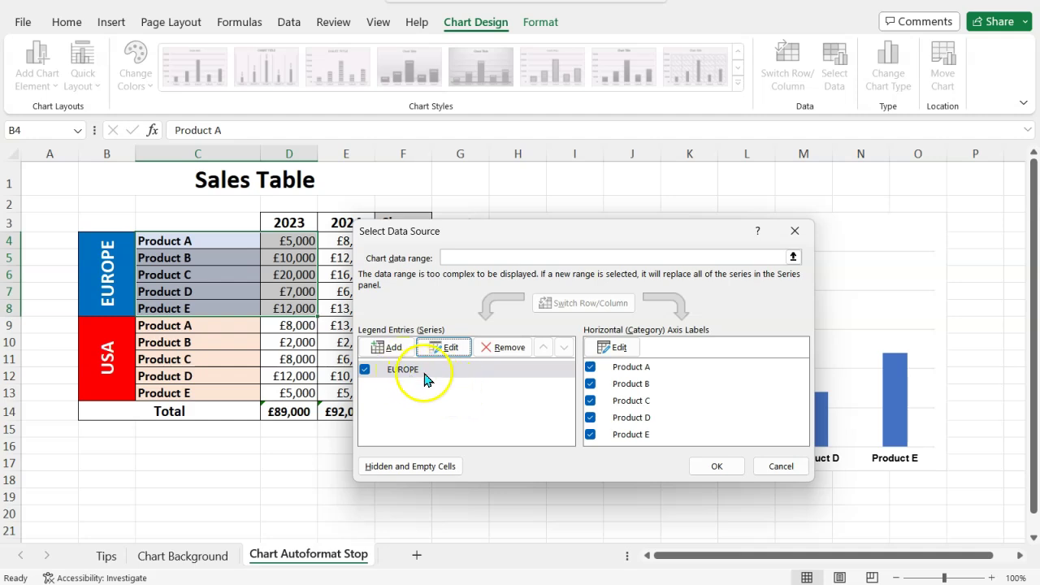
# Add a second series named from the USA cell B9:B13 with the 2023 values in D9:D13, and apply the data source changes.
pyautogui.click(390, 351)
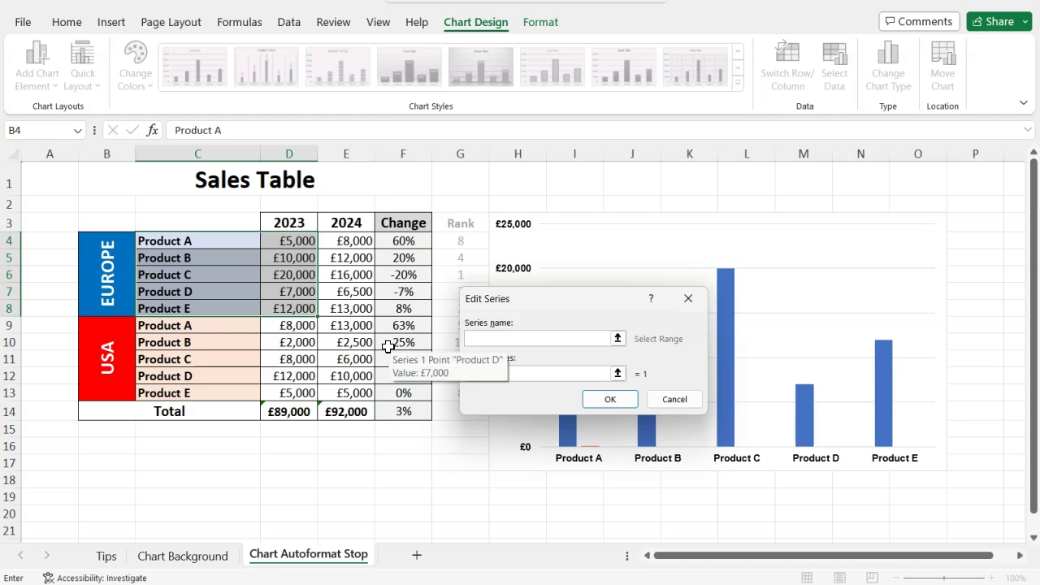
pyautogui.click(119, 359)
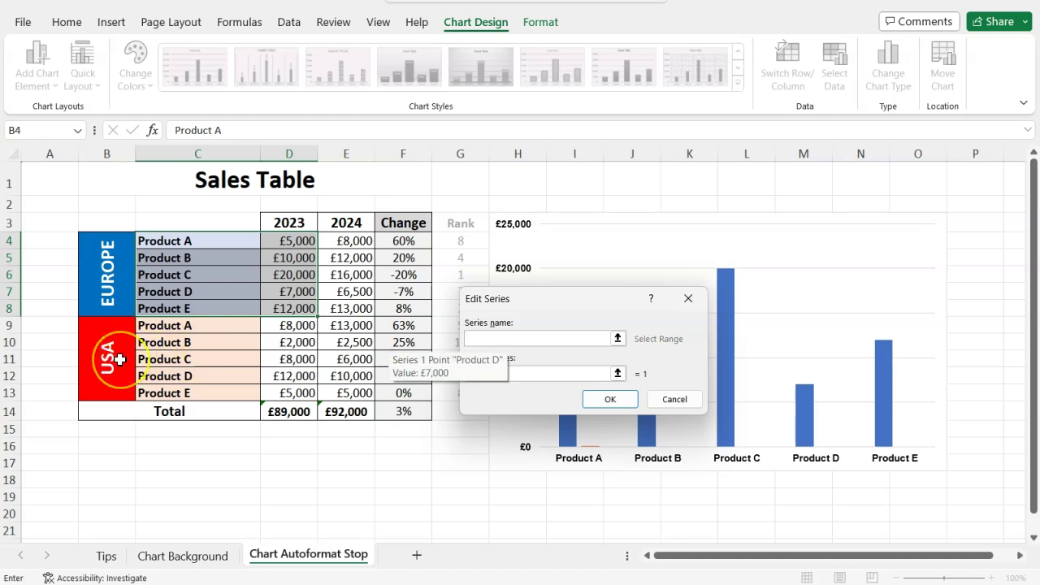
pyautogui.click(120, 359)
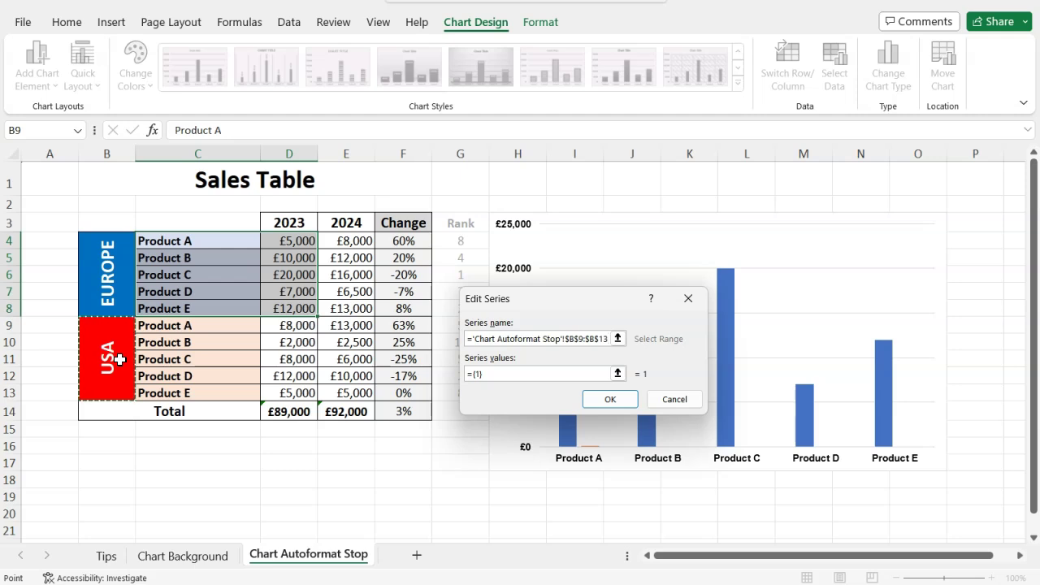
pyautogui.click(617, 373)
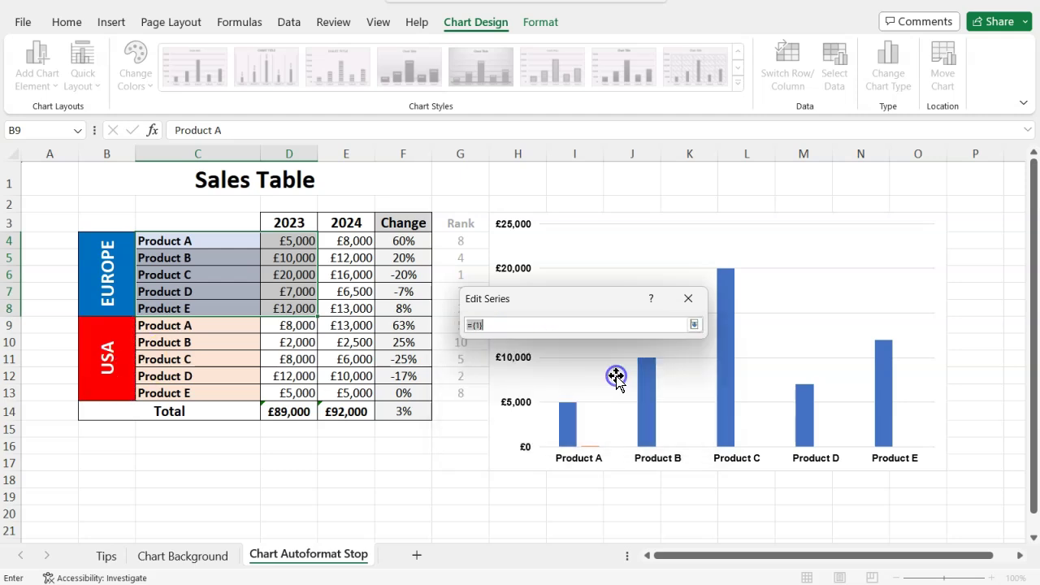
pyautogui.click(207, 329)
pyautogui.moveTo(290, 327); pyautogui.dragTo(307, 394)
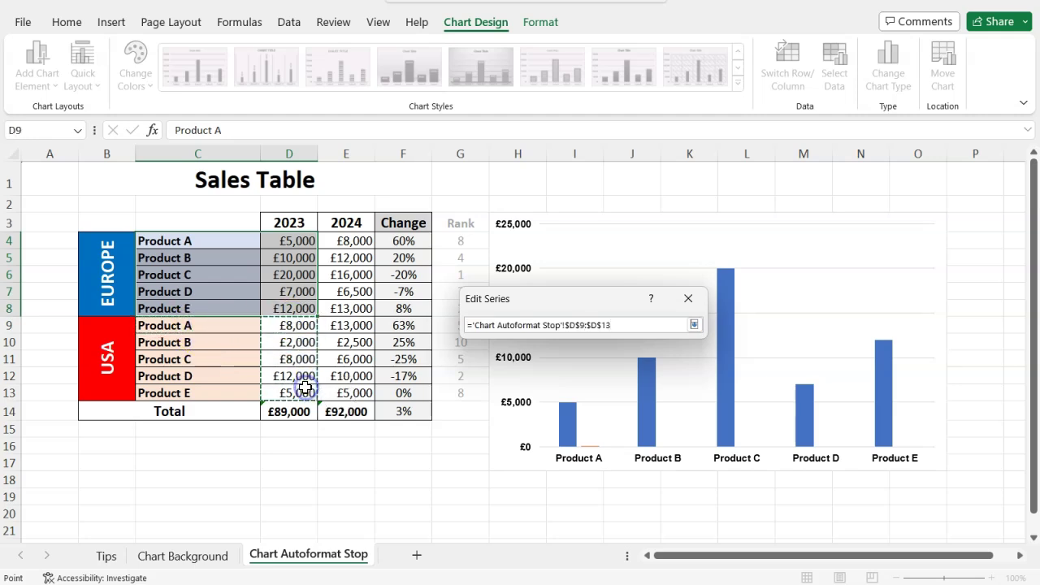
pyautogui.click(693, 324)
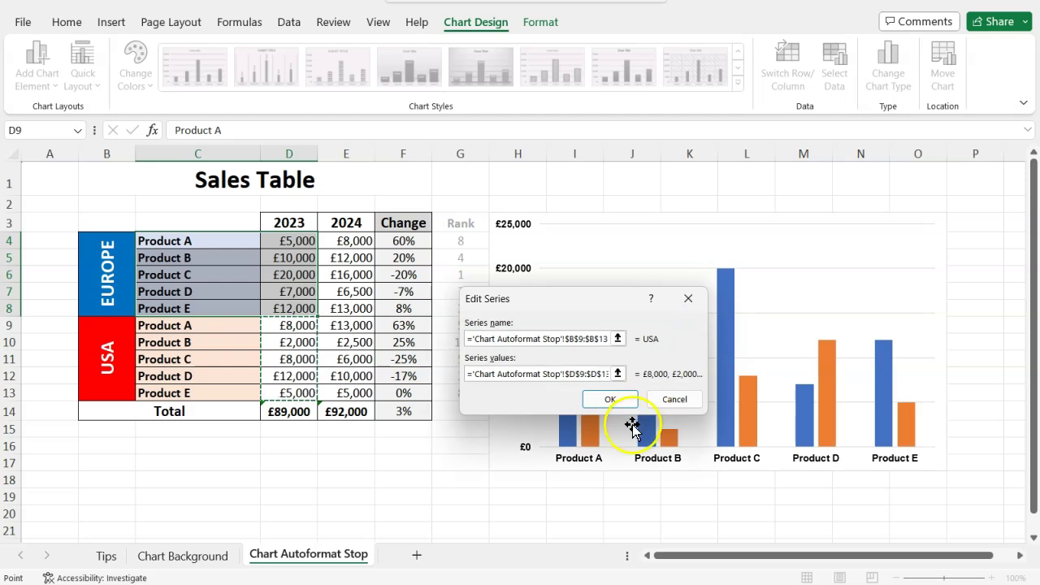
pyautogui.click(610, 399)
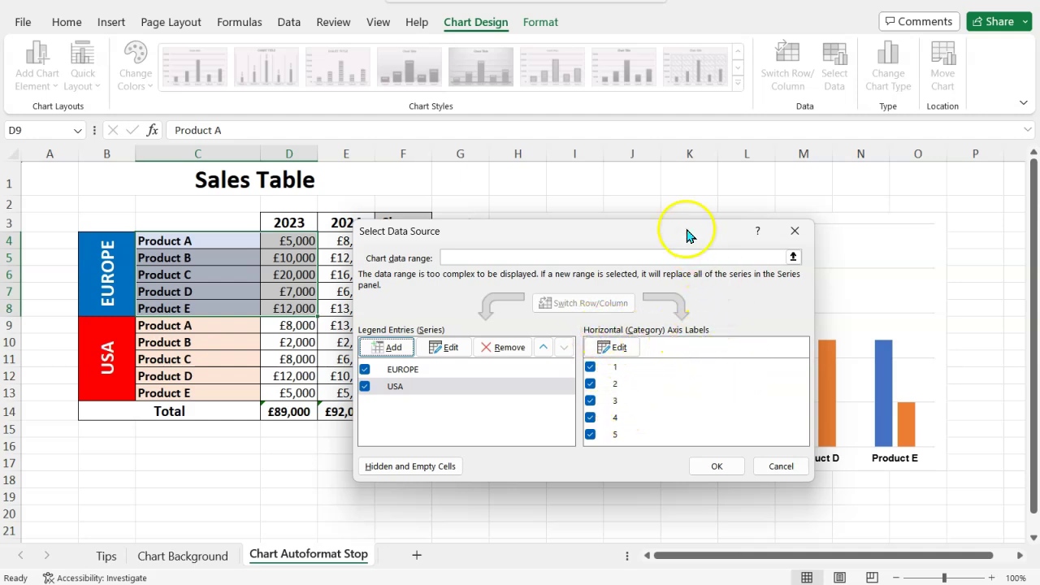
pyautogui.moveTo(687, 232); pyautogui.dragTo(371, 170)
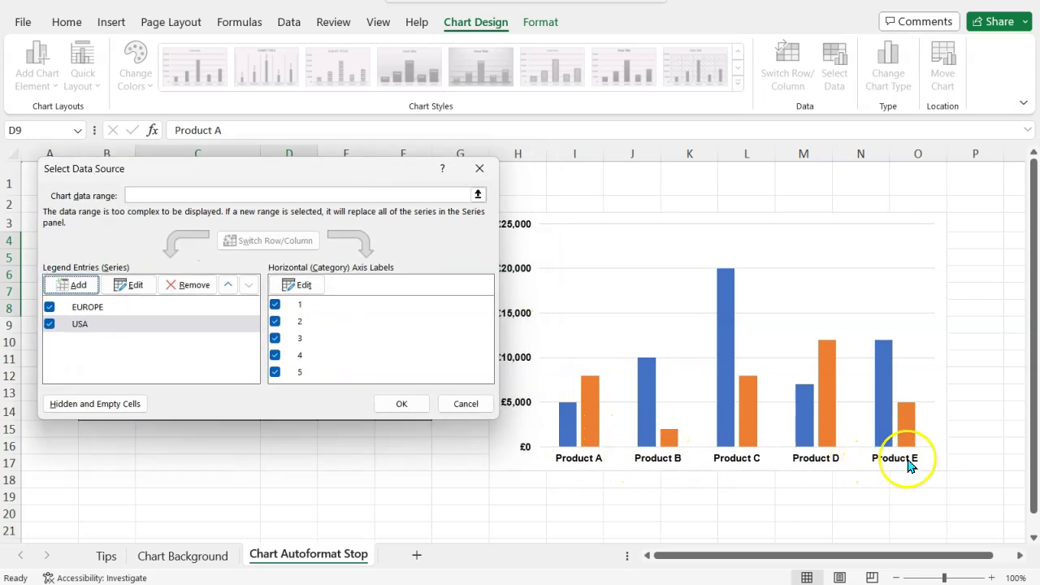
pyautogui.moveTo(323, 173); pyautogui.dragTo(483, 181)
pyautogui.click(561, 413)
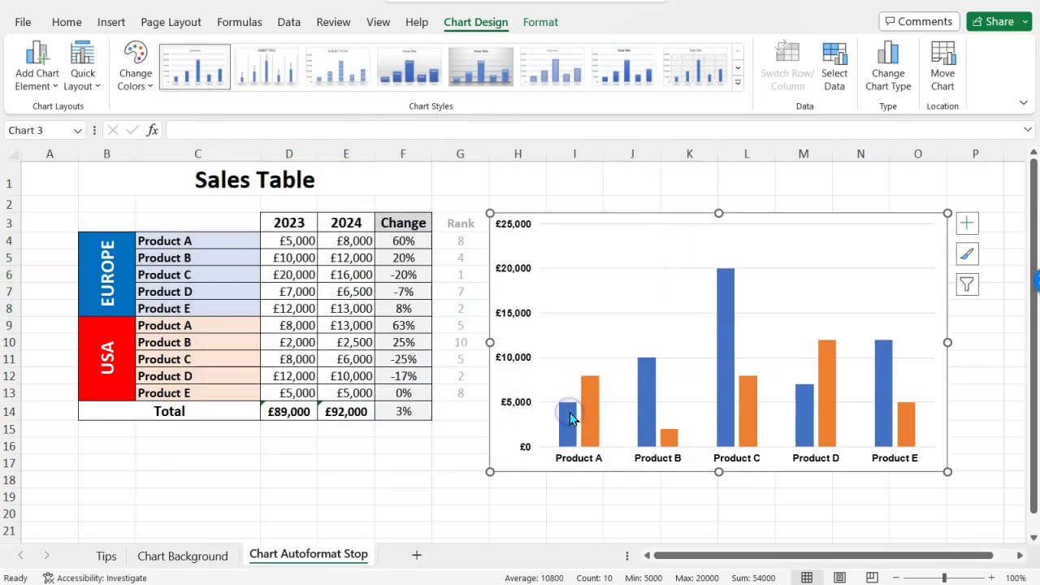
# Format the USA data series with a gap width of 50% and a series overlap of -5%.
pyautogui.moveTo(571, 419)
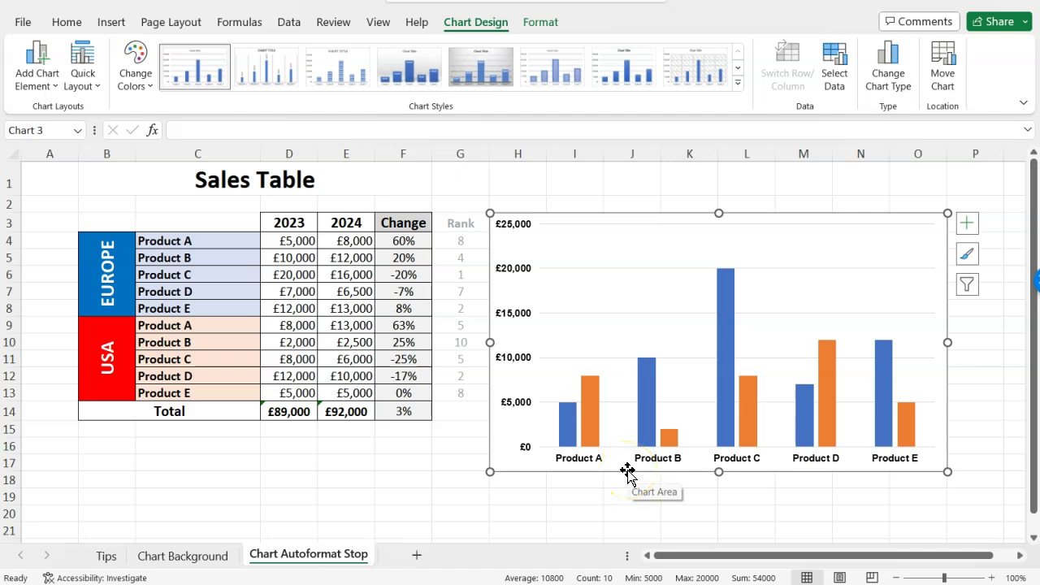
pyautogui.moveTo(757, 436)
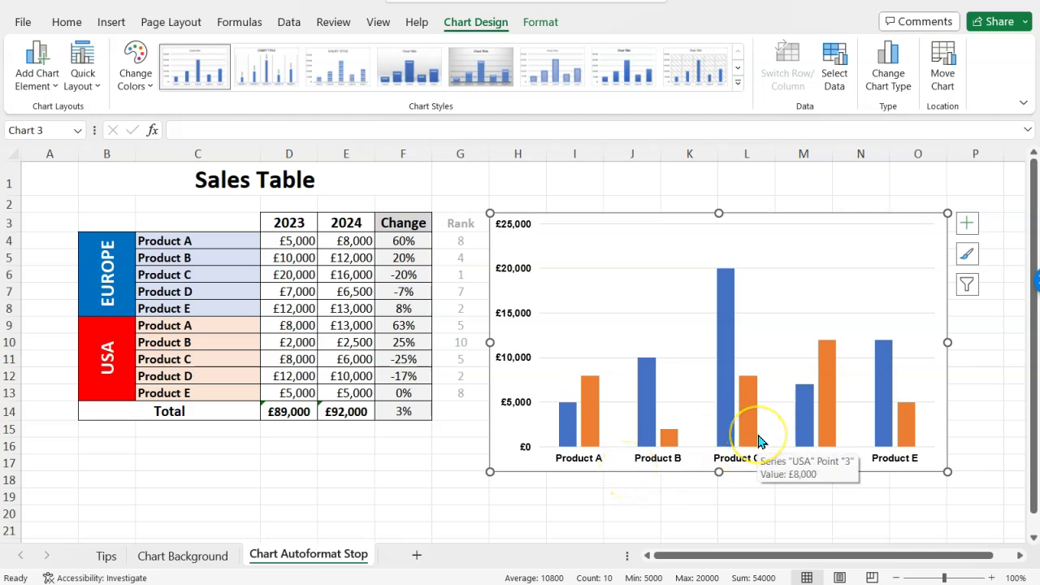
pyautogui.click(741, 420)
pyautogui.rightClick(741, 420)
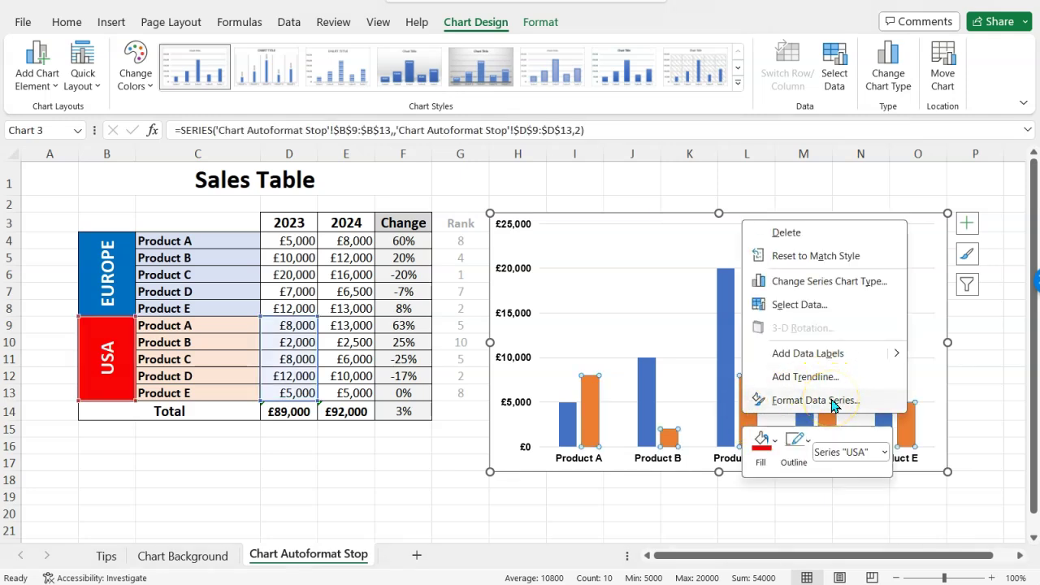
pyautogui.click(832, 402)
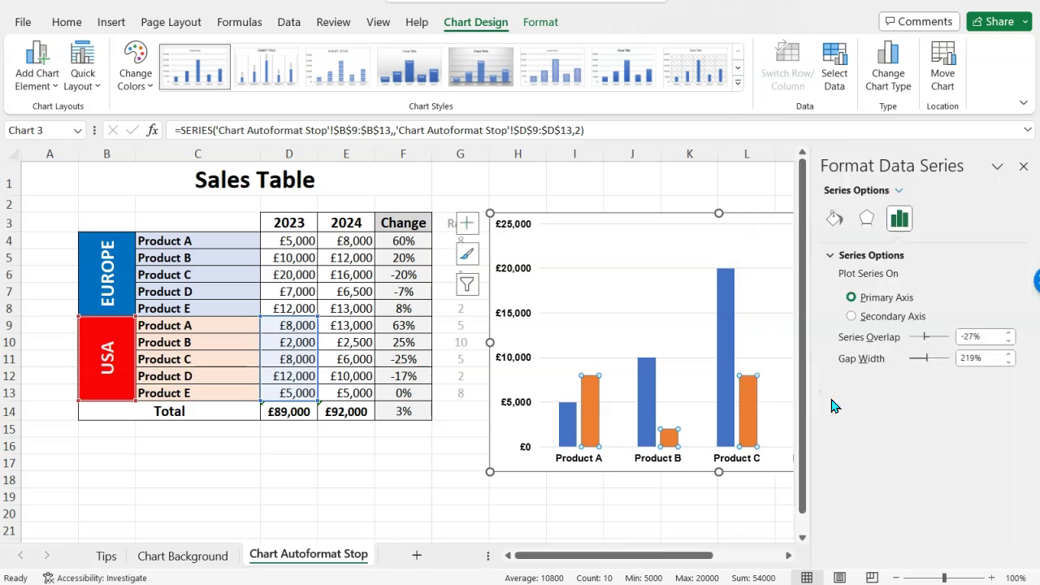
pyautogui.click(961, 363)
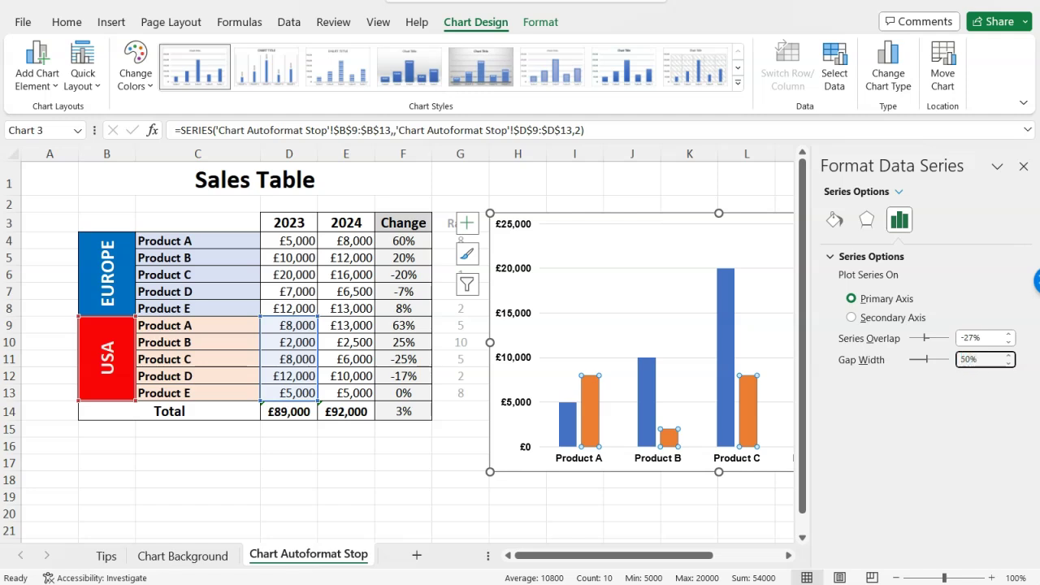
pyautogui.press('Return')
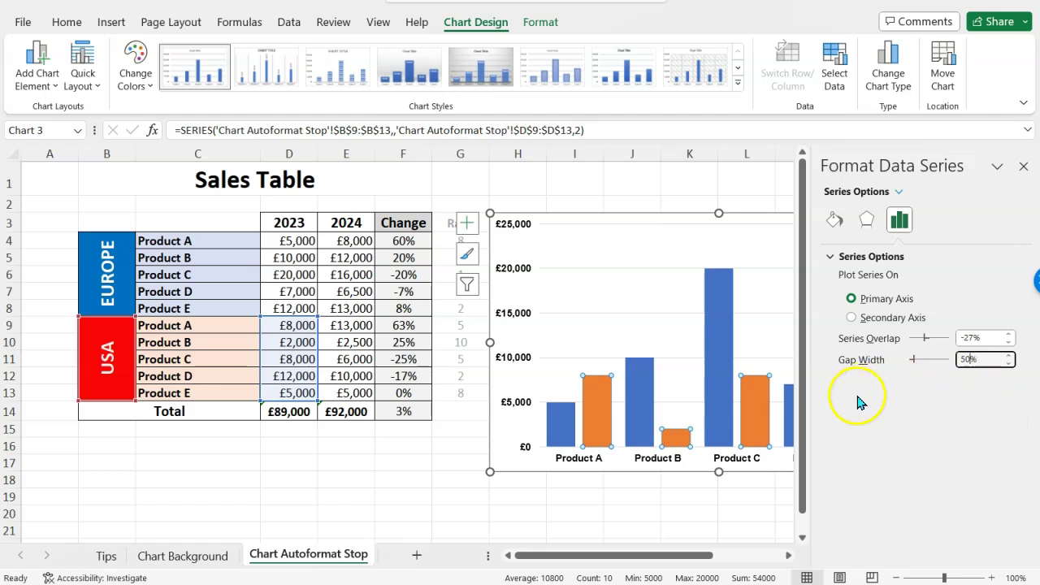
pyautogui.click(974, 337)
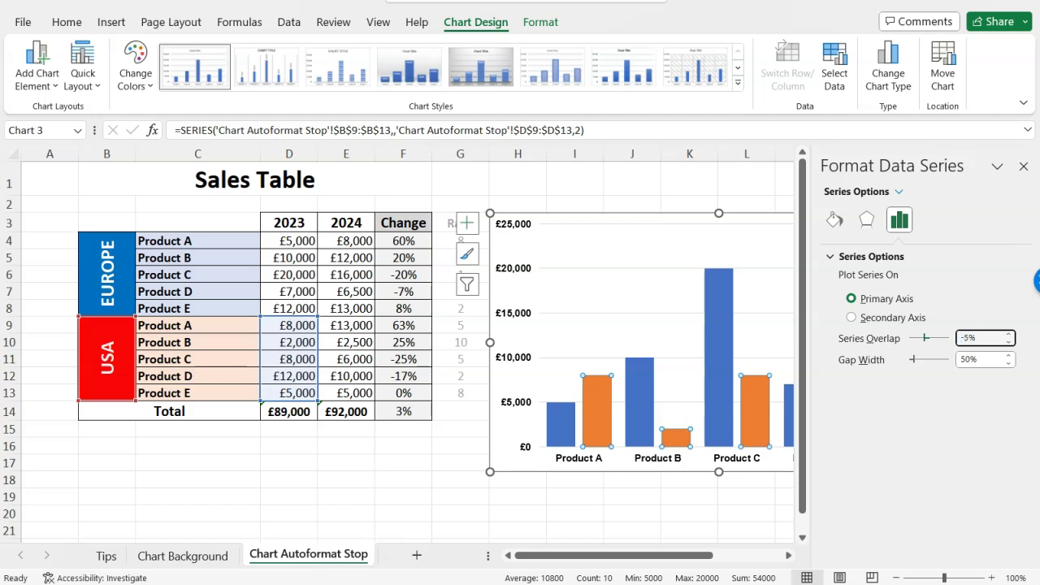
pyautogui.press('Return')
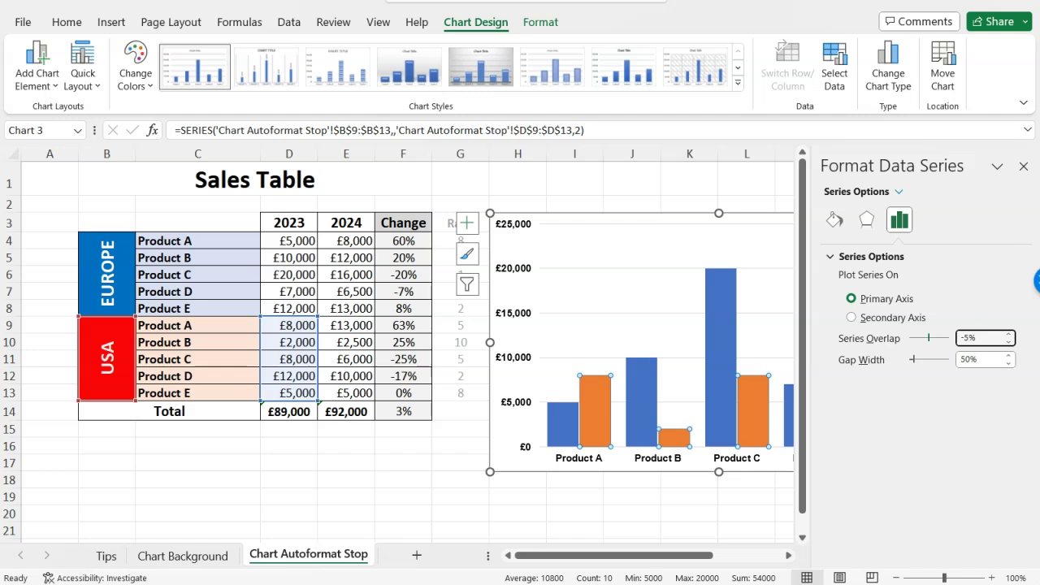
# Fill the EUROPE data series columns with the standard blue color.
pyautogui.click(1022, 166)
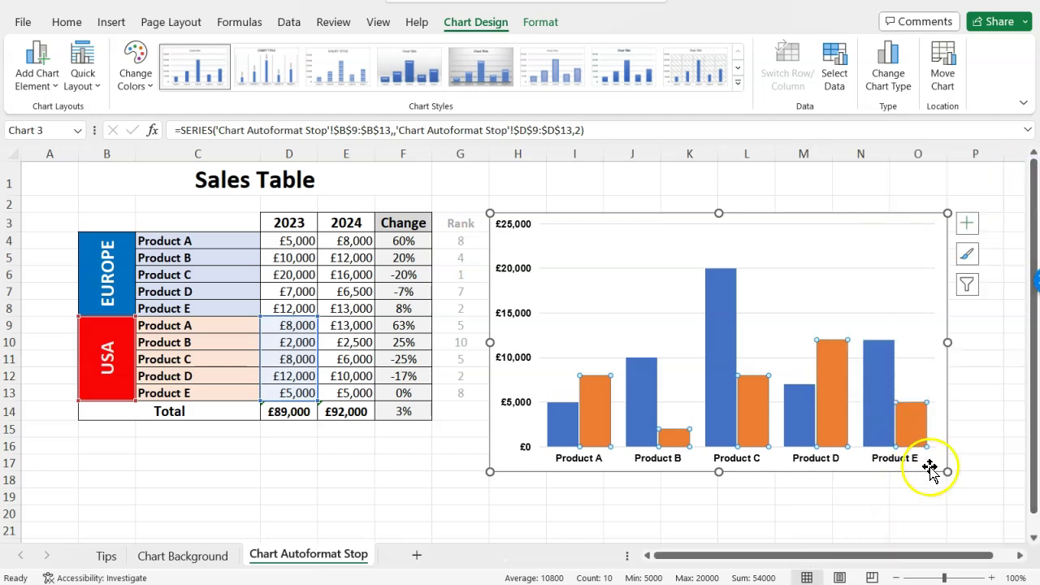
pyautogui.click(924, 470)
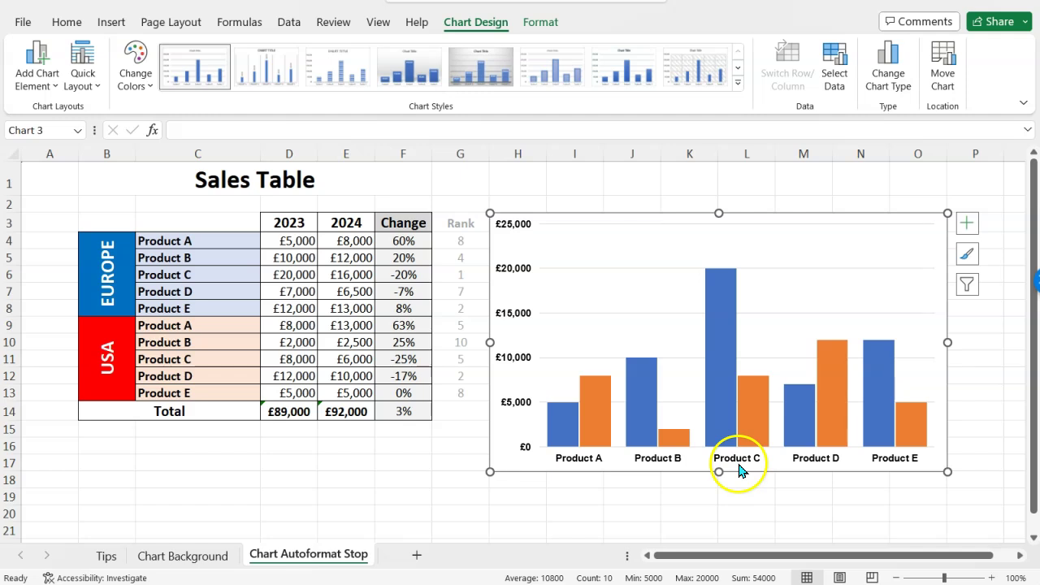
pyautogui.moveTo(756, 403)
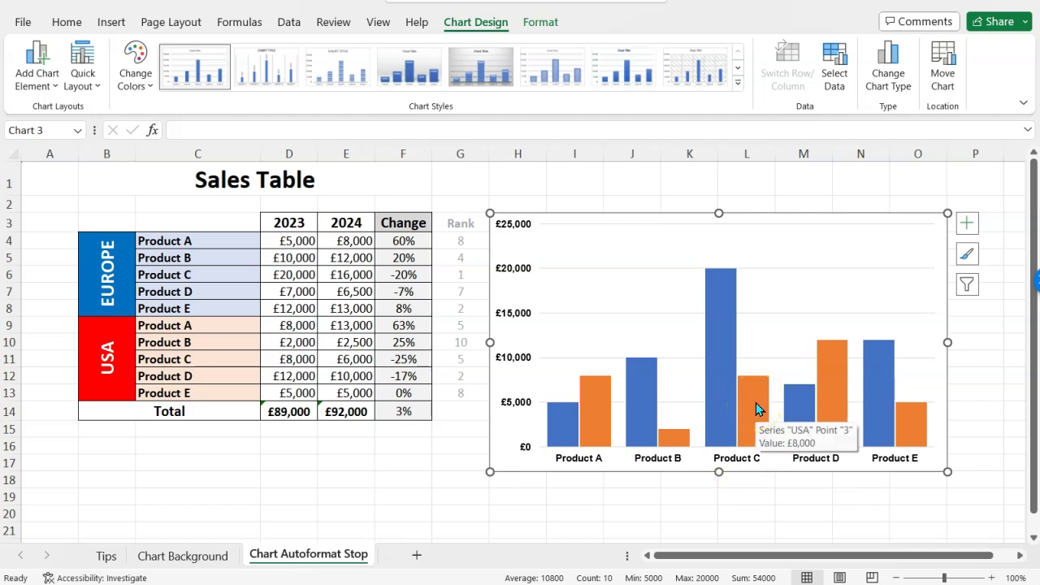
pyautogui.click(560, 422)
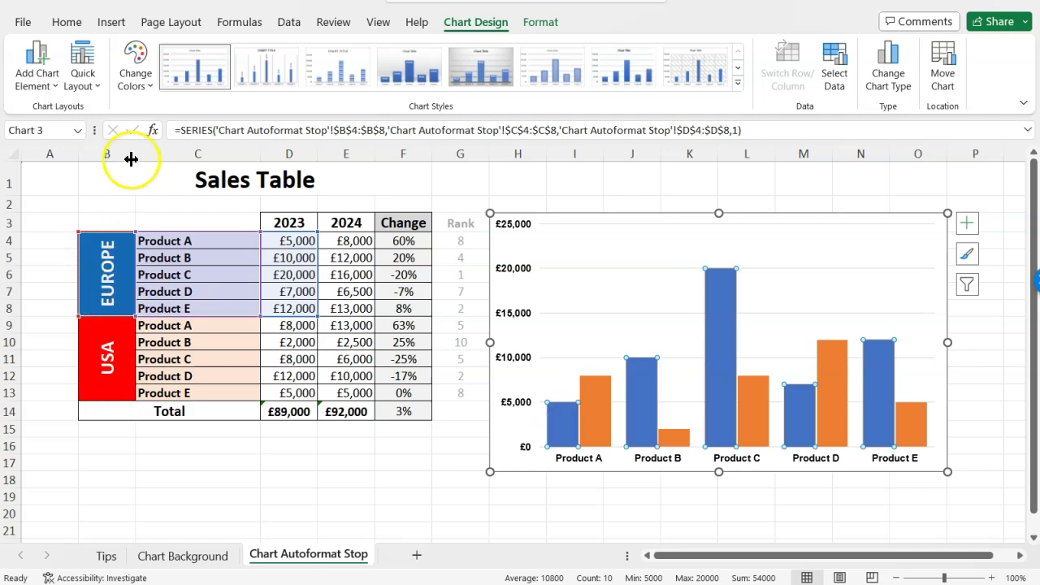
pyautogui.click(66, 22)
pyautogui.moveTo(721, 338)
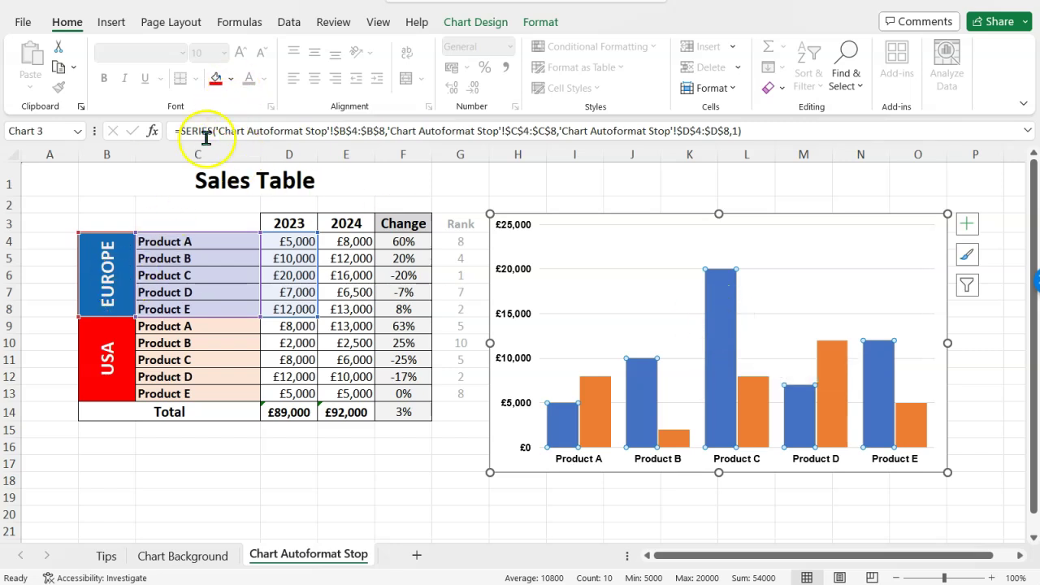
pyautogui.click(231, 78)
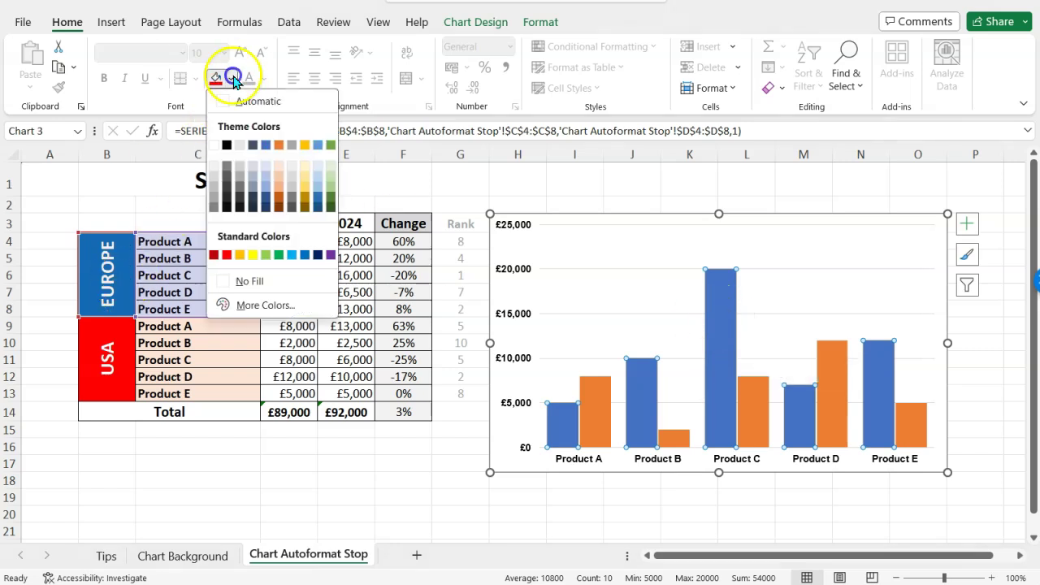
pyautogui.click(305, 255)
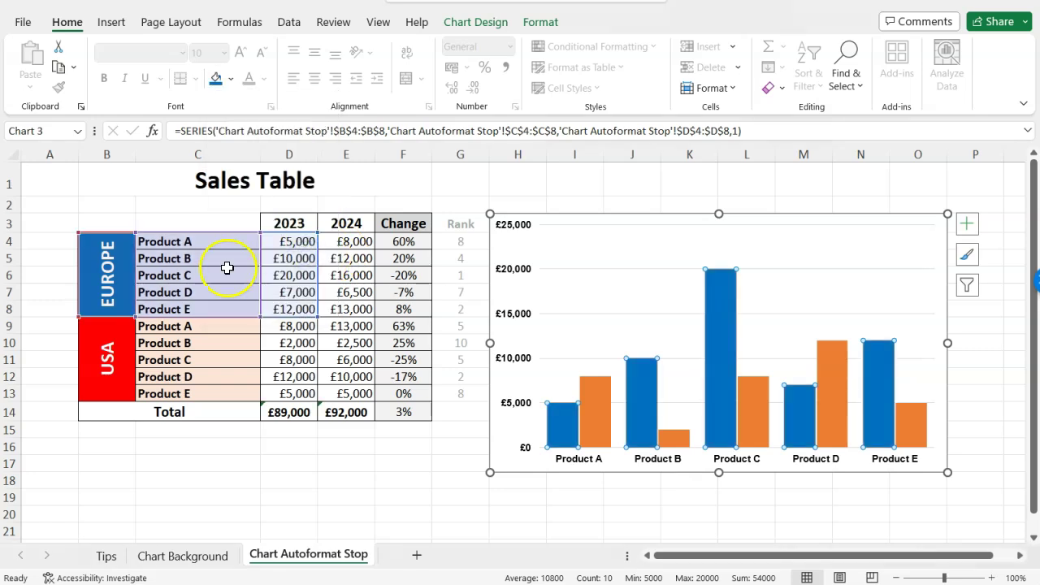
# Fill the USA data series columns with the standard red color.
pyautogui.click(594, 422)
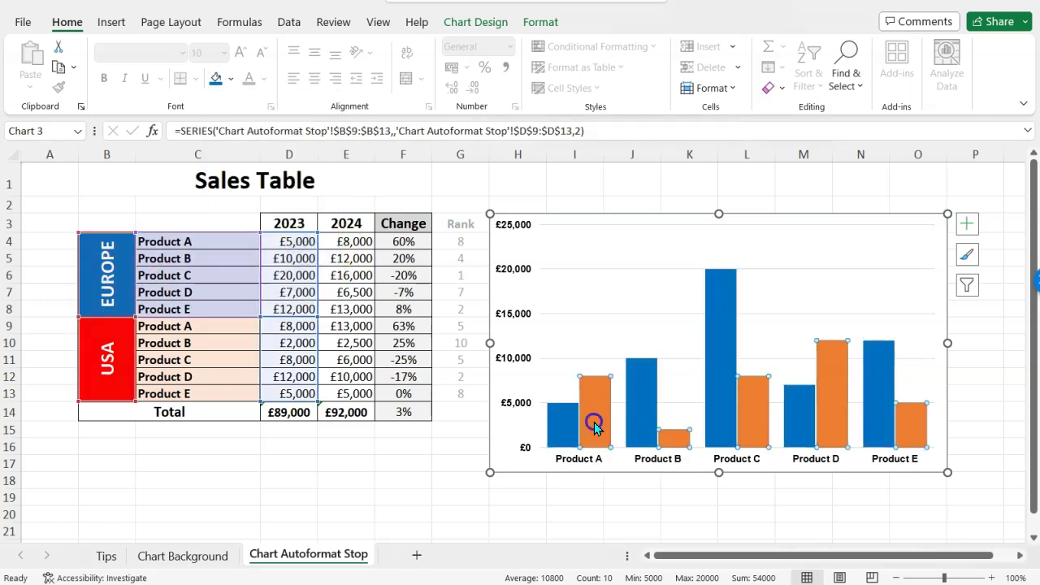
pyautogui.click(232, 80)
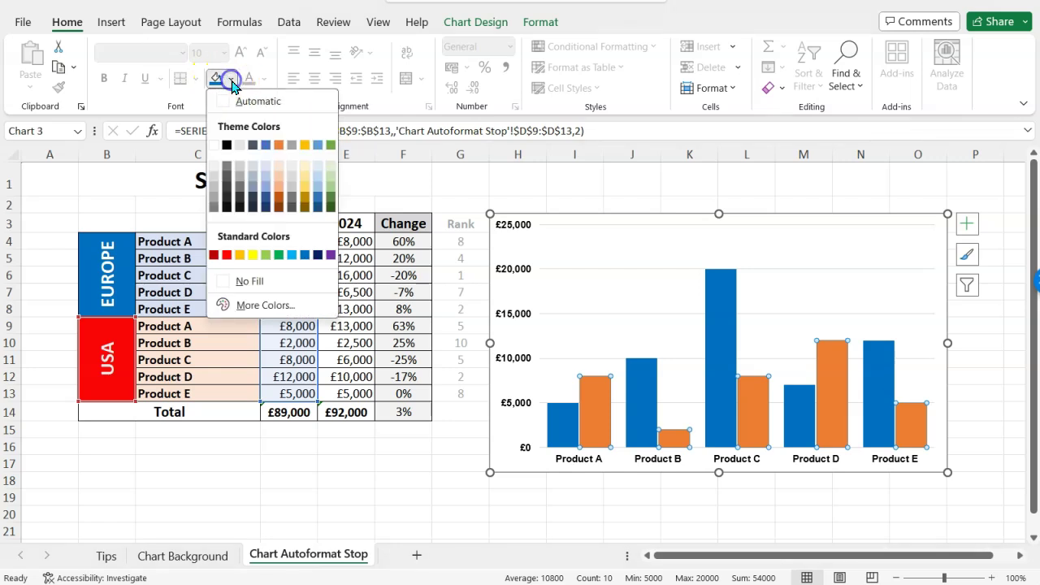
pyautogui.click(227, 258)
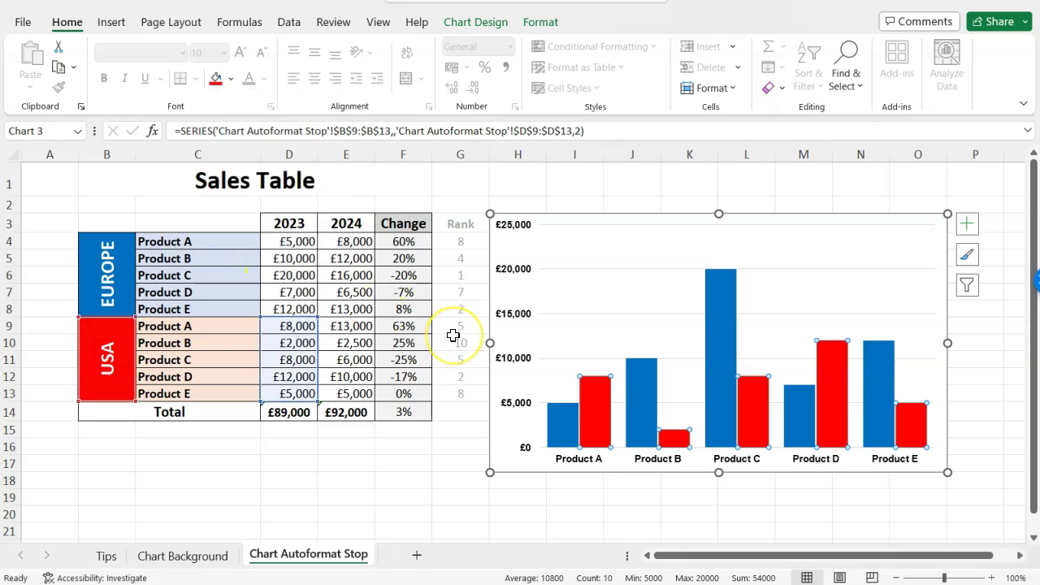
pyautogui.moveTo(599, 427)
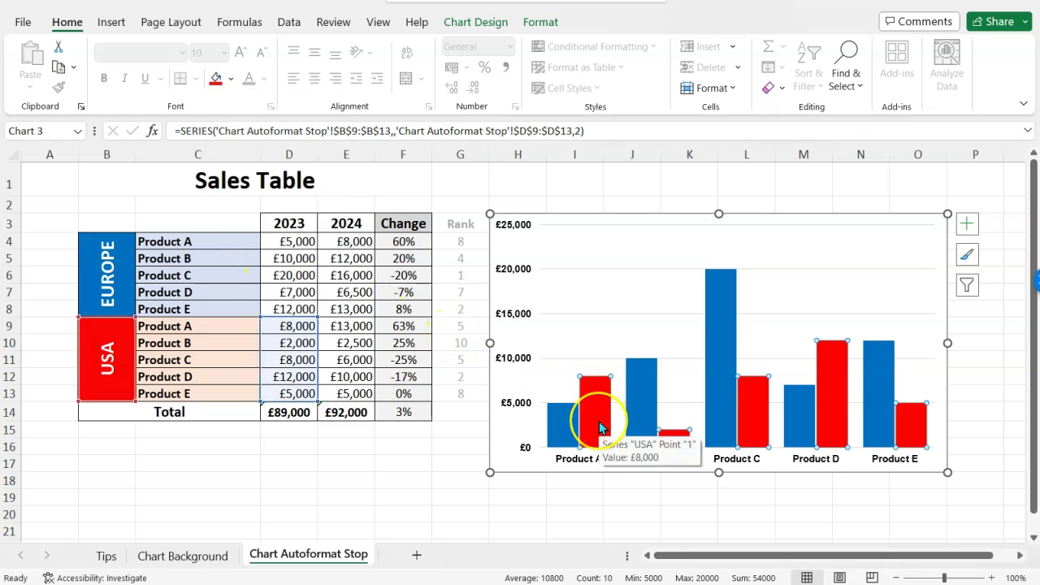
pyautogui.press('super+w')
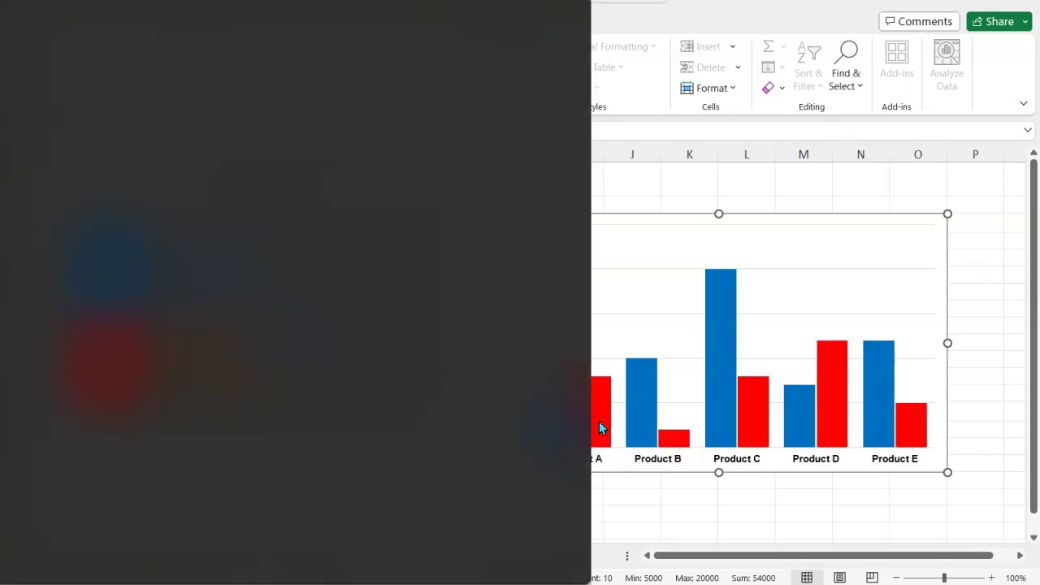
pyautogui.click(673, 525)
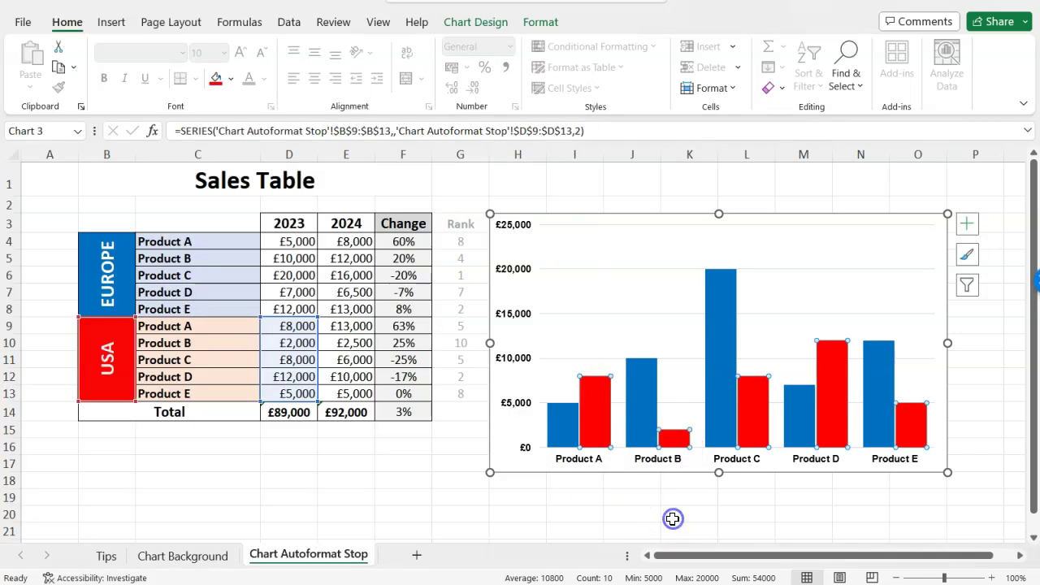
# Add data labels to both the USA and EUROPE series in the chart.
pyautogui.rightClick(589, 428)
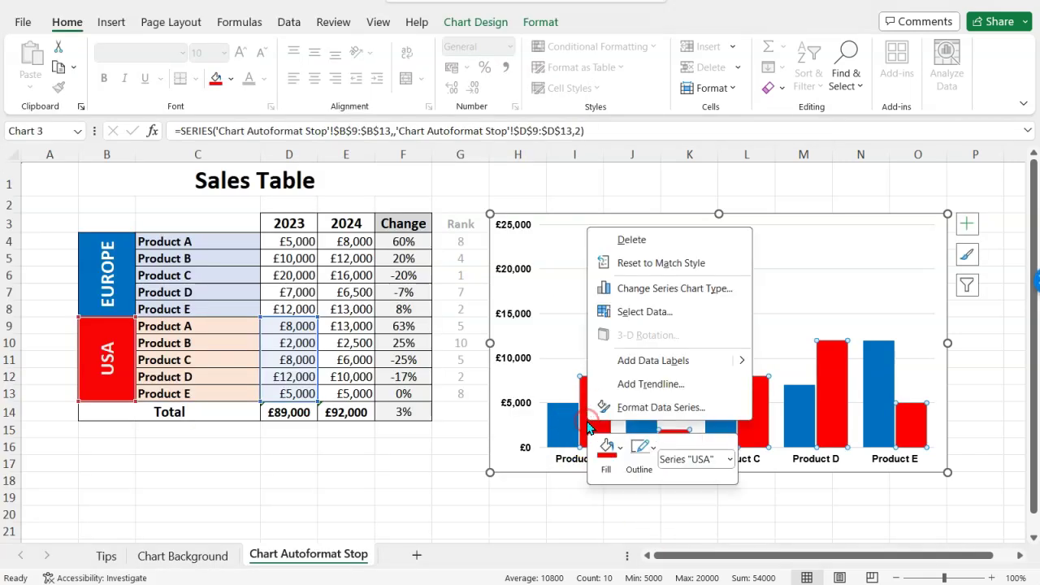
pyautogui.click(673, 363)
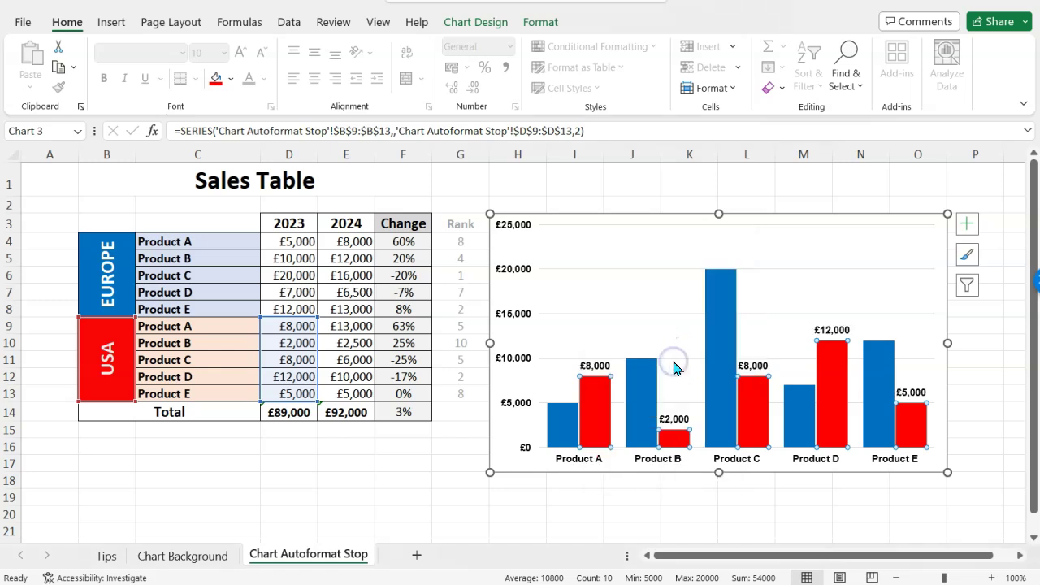
pyautogui.rightClick(723, 382)
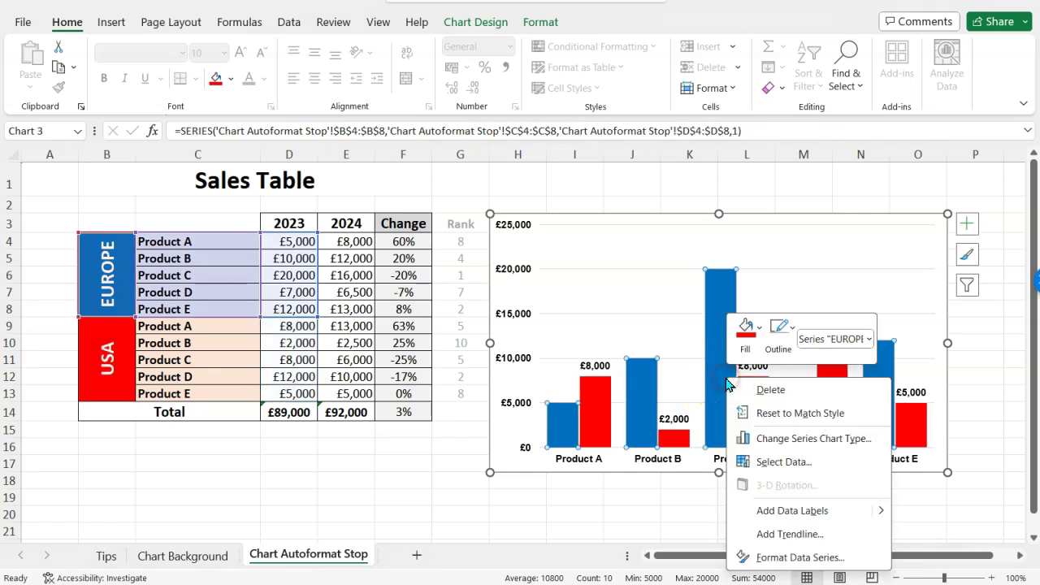
pyautogui.click(799, 509)
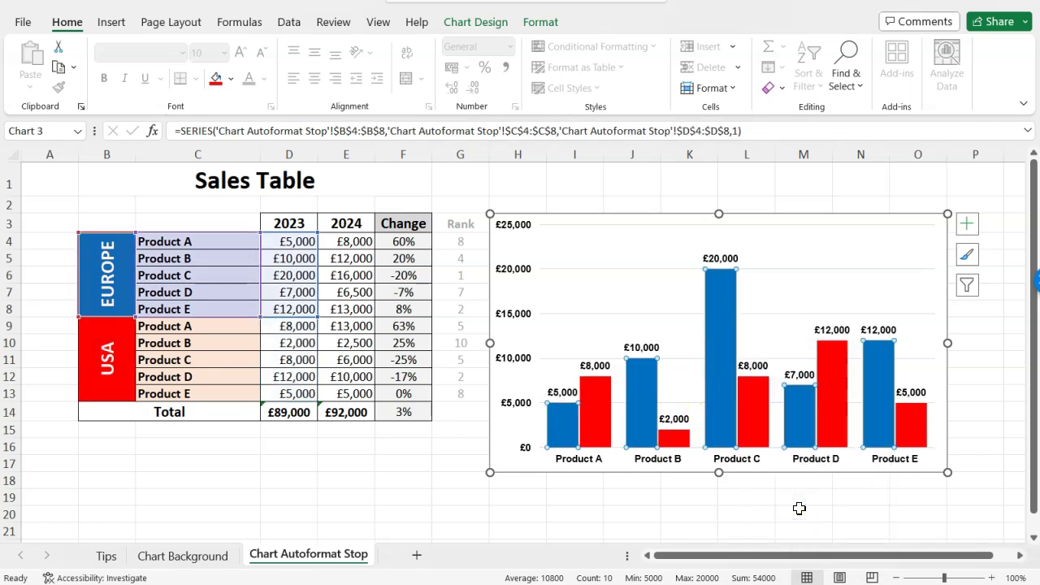
# Review the label content and position options for the USA series' data labels.
pyautogui.click(829, 329)
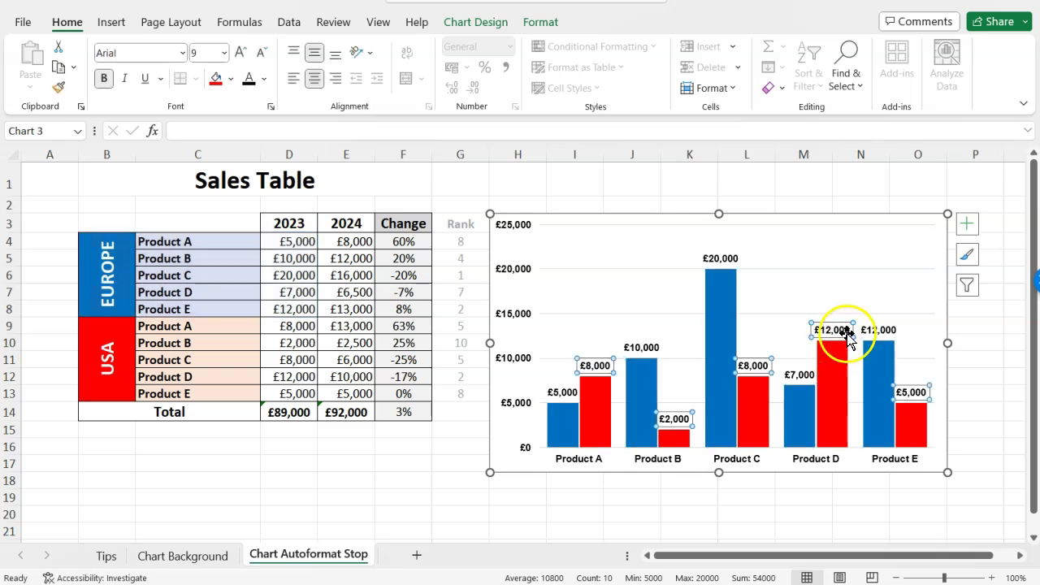
pyautogui.rightClick(847, 335)
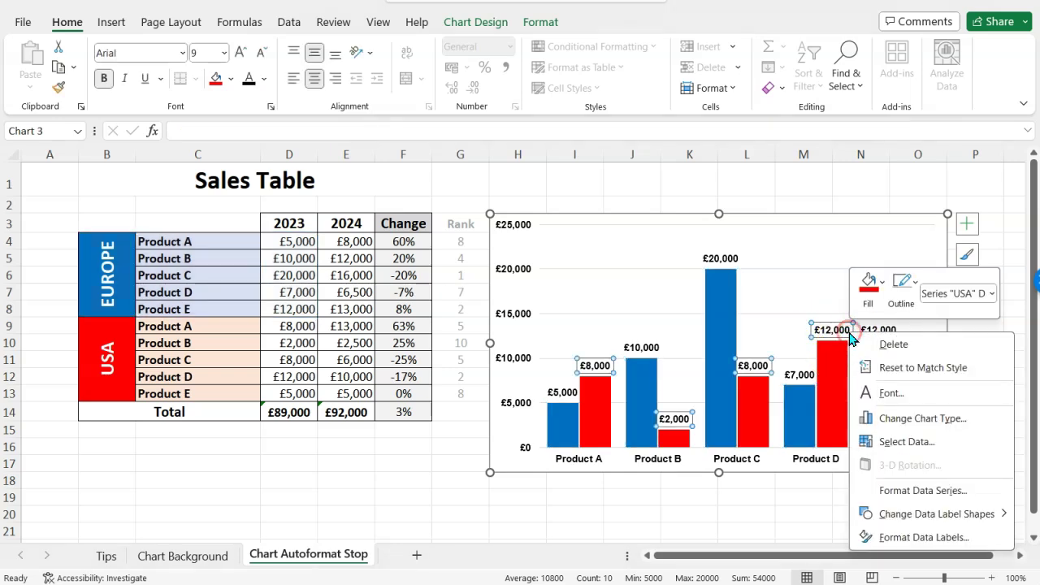
pyautogui.click(926, 539)
pyautogui.scroll(-1, 887, 519)
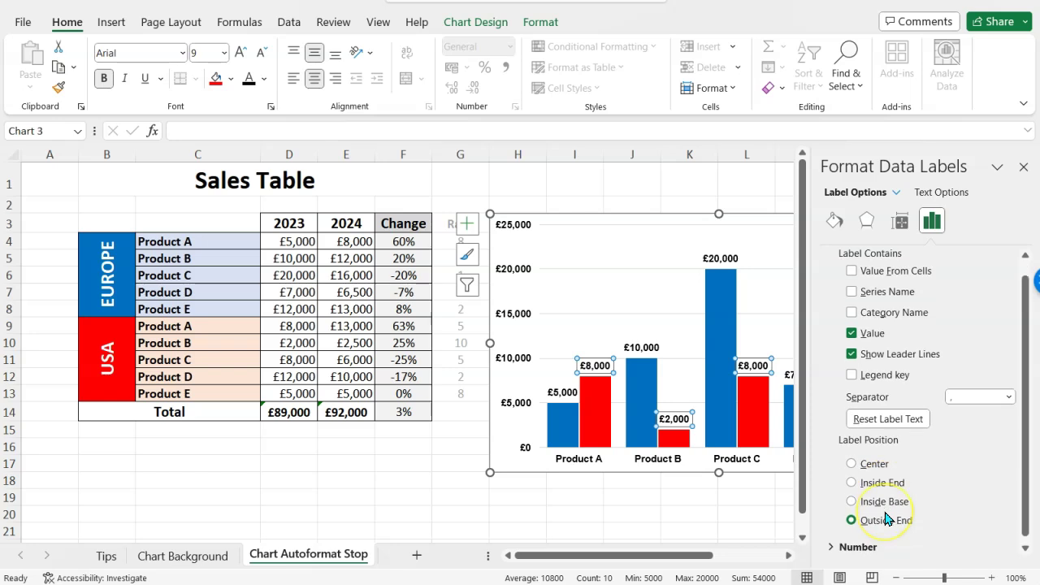
pyautogui.click(1022, 166)
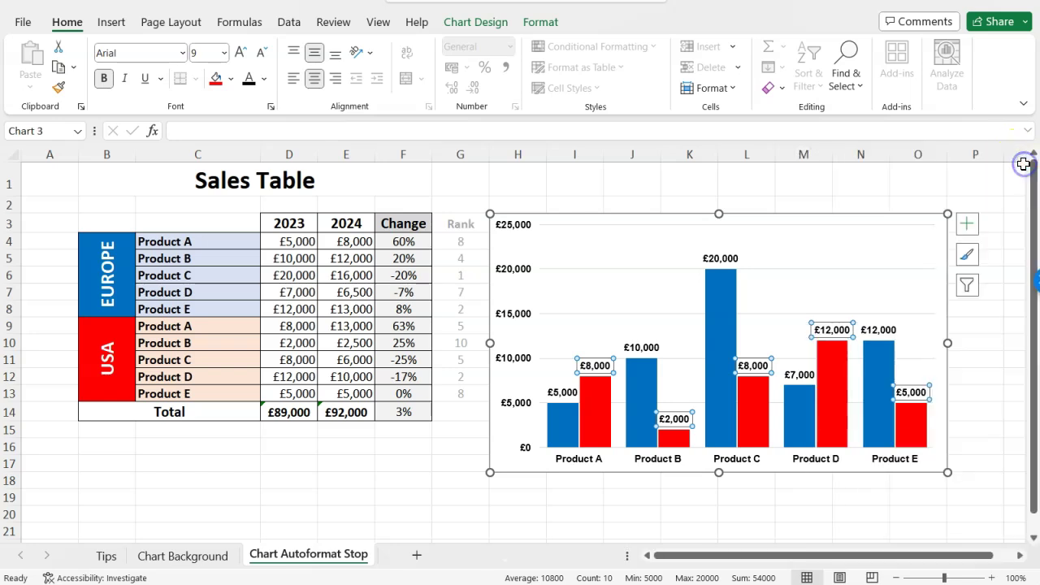
# Add a chart title placed above the chart.
pyautogui.click(541, 212)
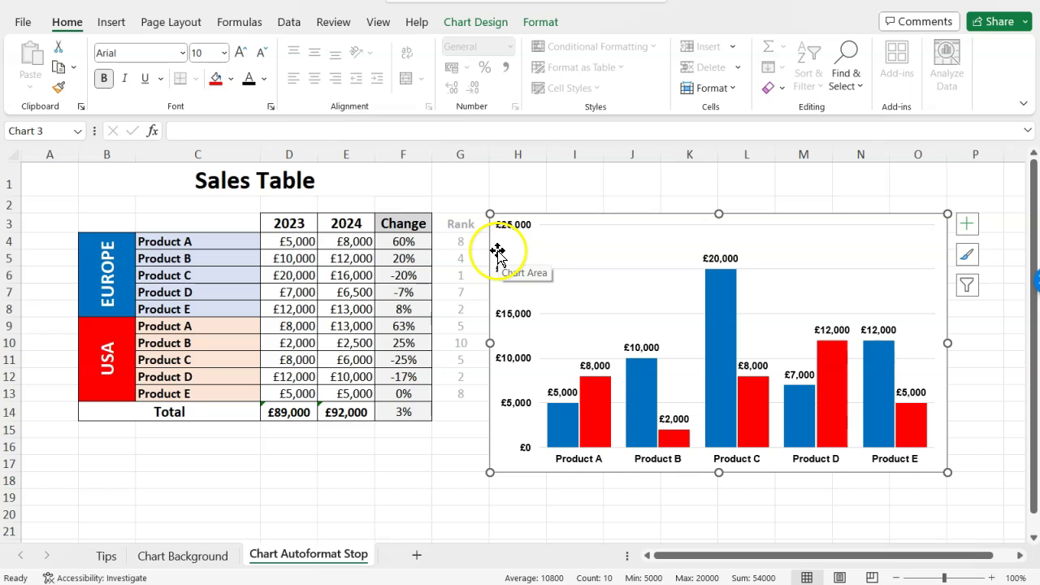
pyautogui.click(475, 22)
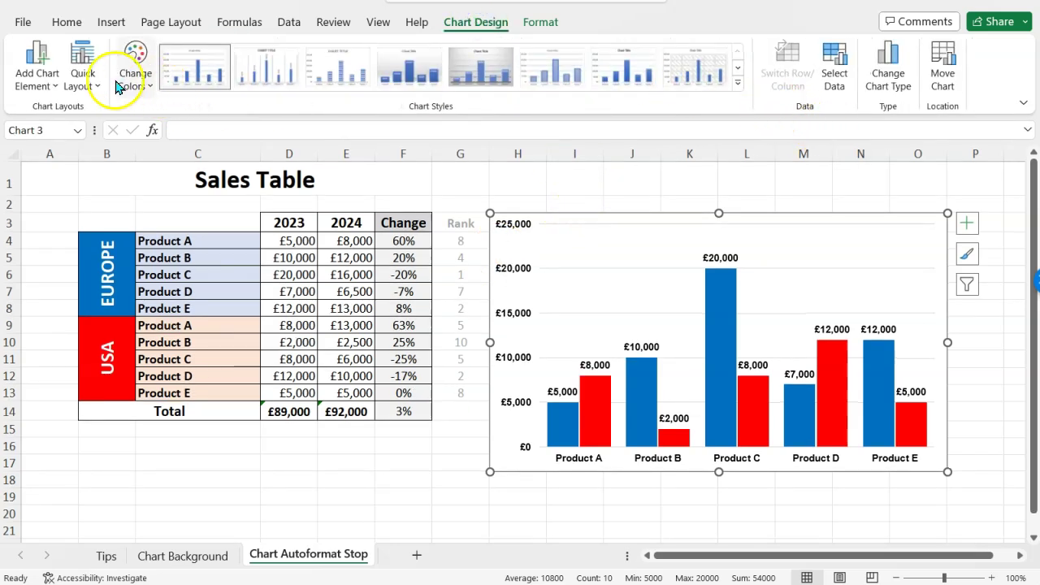
pyautogui.click(46, 86)
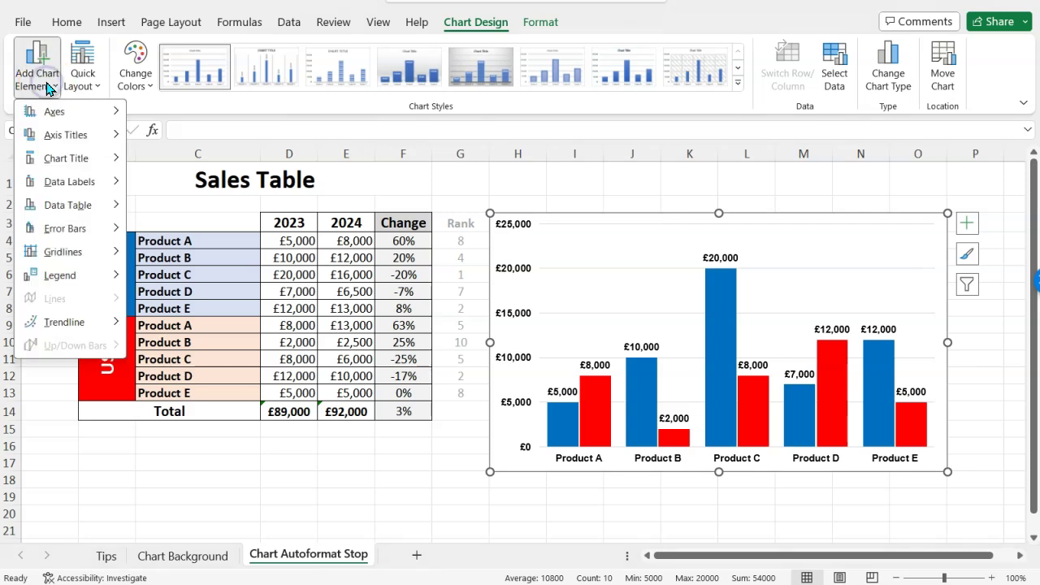
pyautogui.moveTo(82, 160)
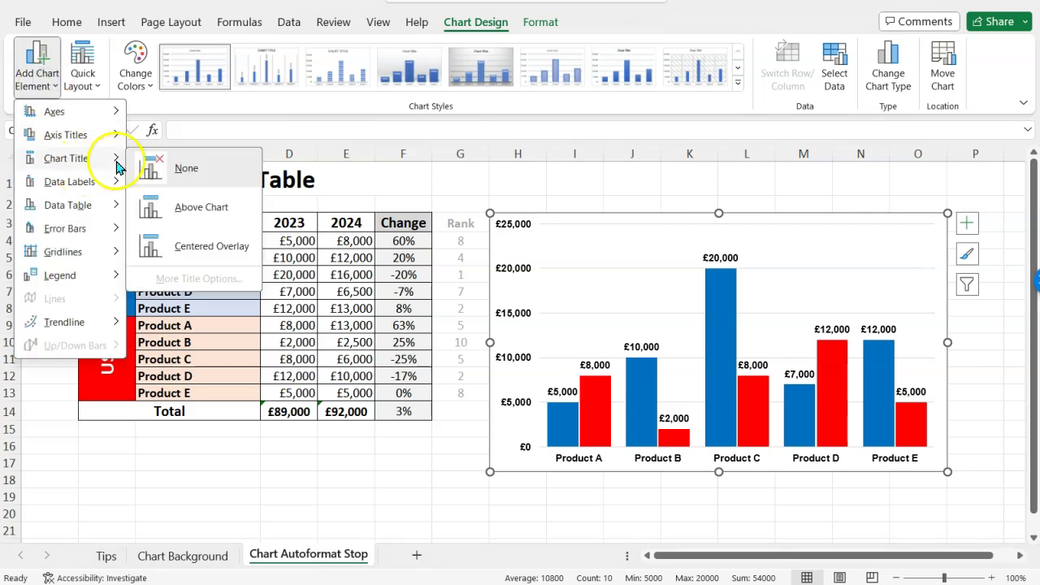
pyautogui.click(215, 213)
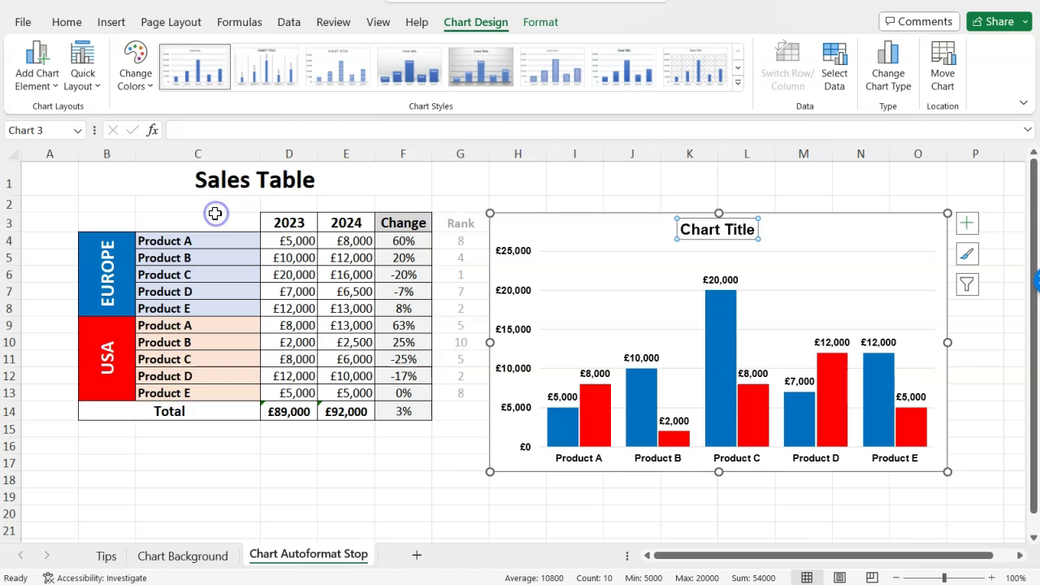
# Replace the chart's placeholder title text with "2023 Sales: Europe vs. USA by Product".
pyautogui.click(49, 81)
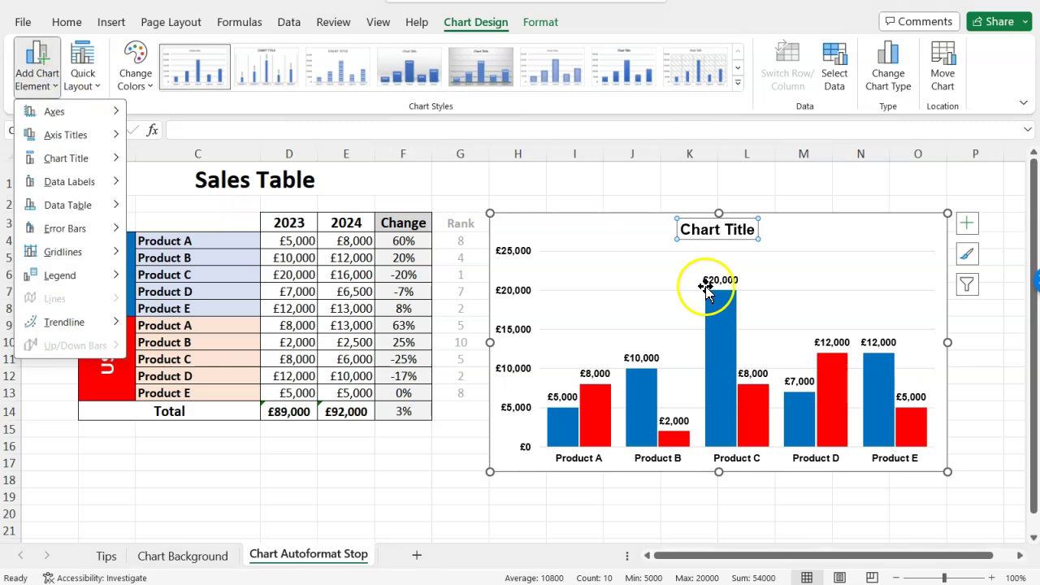
pyautogui.click(721, 232)
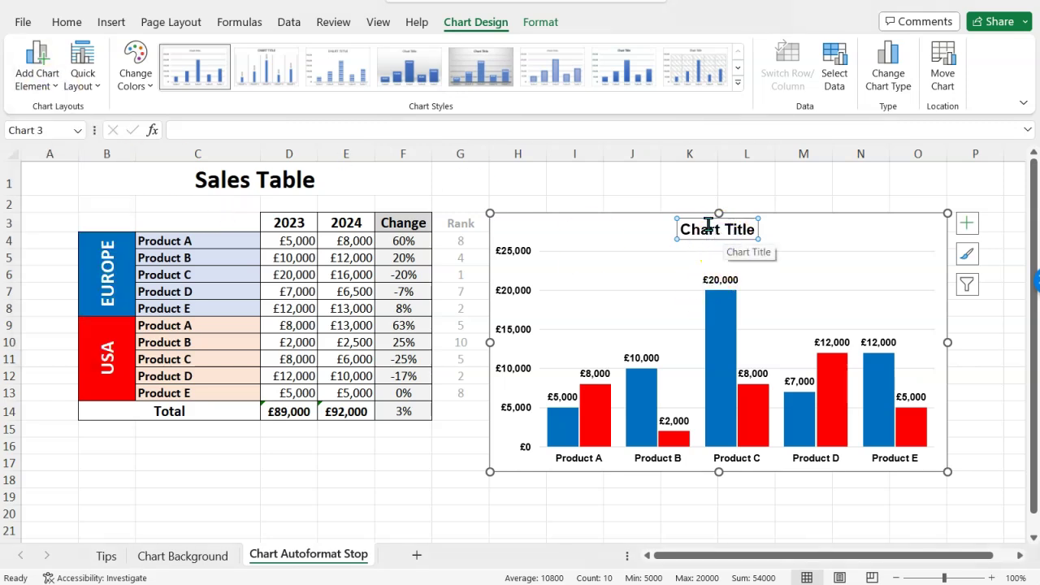
pyautogui.tripleClick(708, 231)
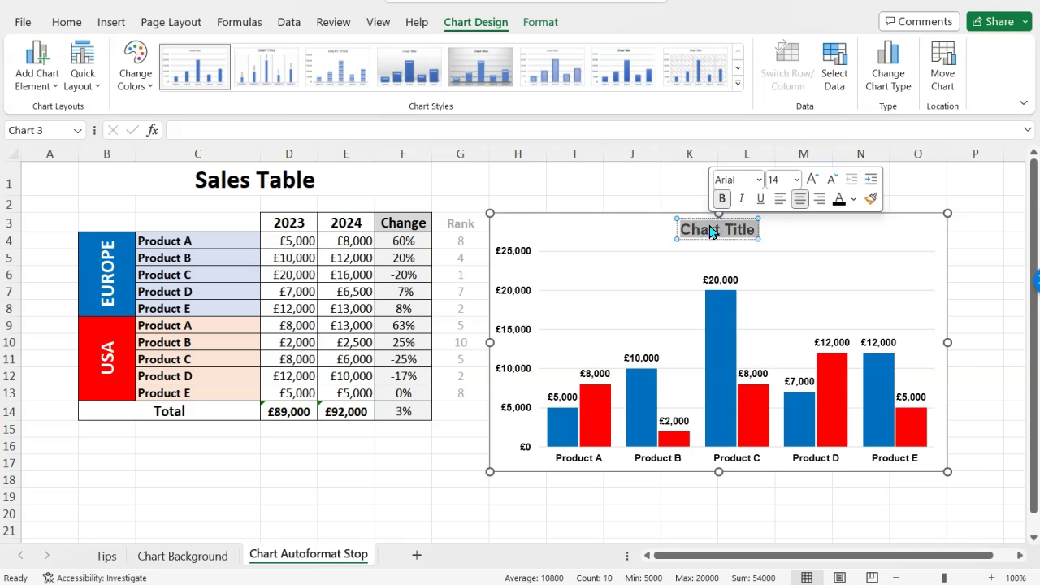
pyautogui.write('2')
pyautogui.press('BackSpace')
pyautogui.write('2023 S')
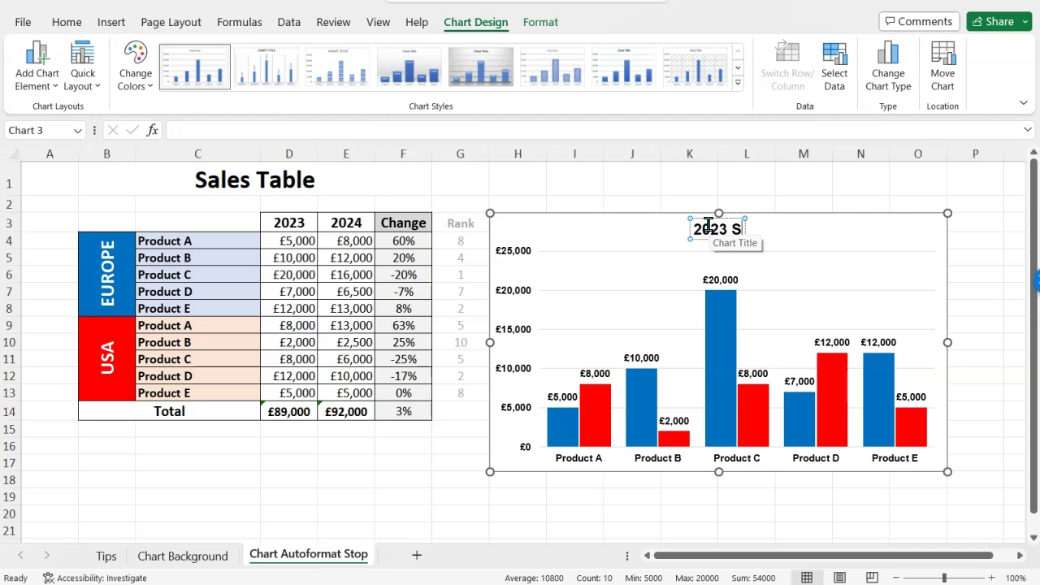
pyautogui.write('ales:')
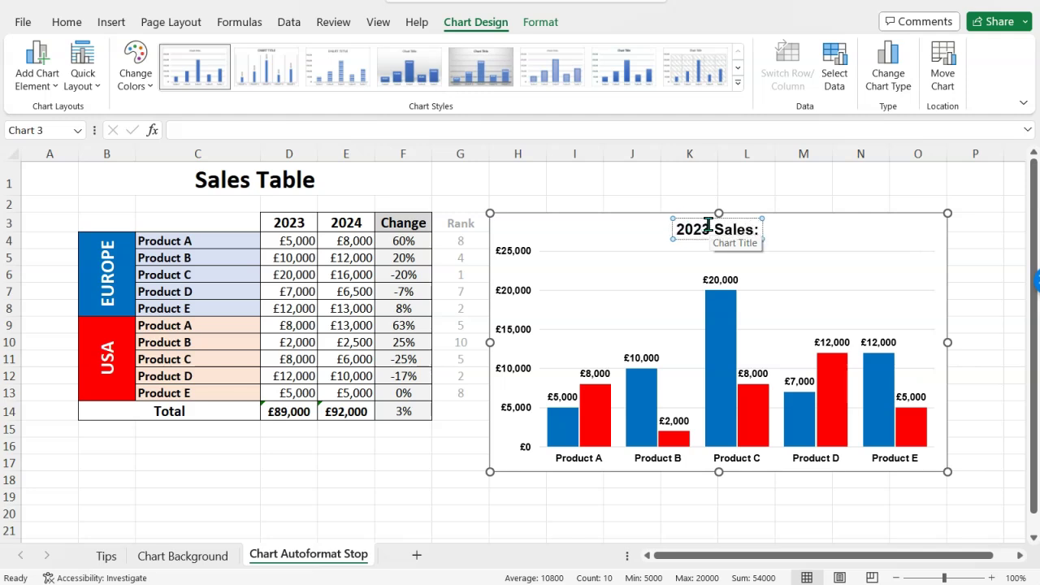
pyautogui.write(' Eur')
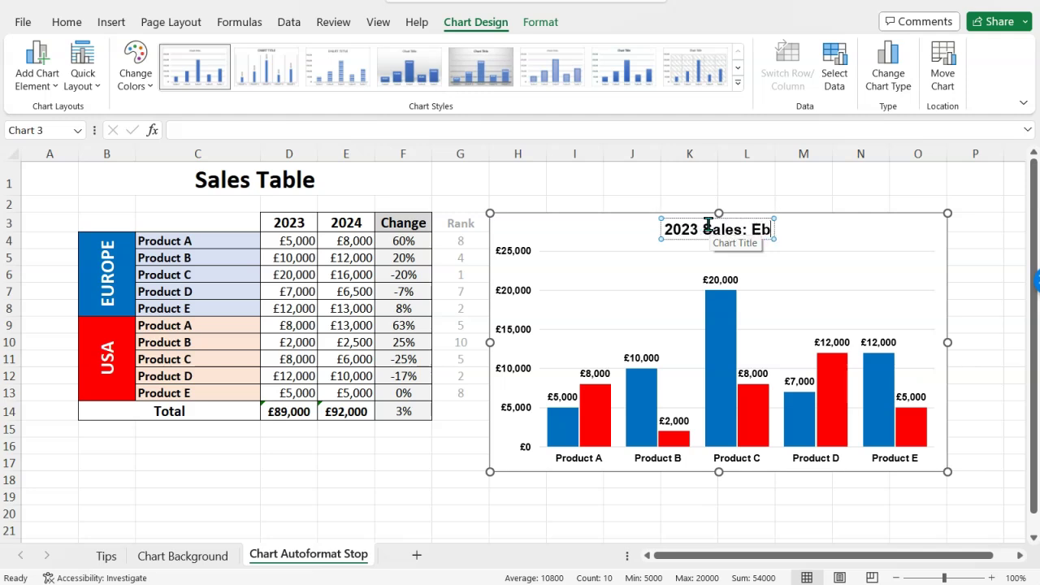
pyautogui.write('ope vs')
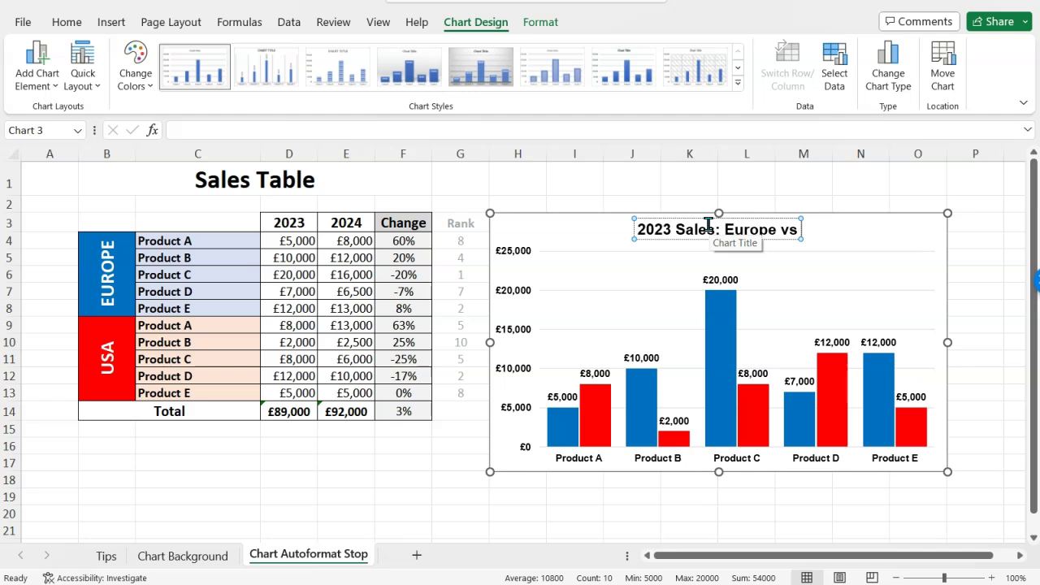
pyautogui.write('. USA')
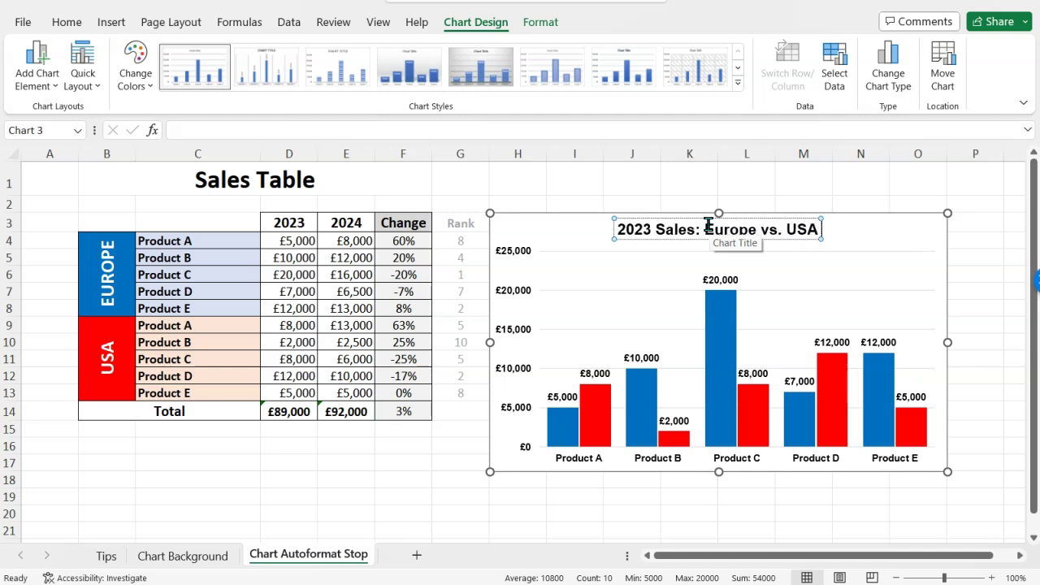
pyautogui.write(' by Produc')
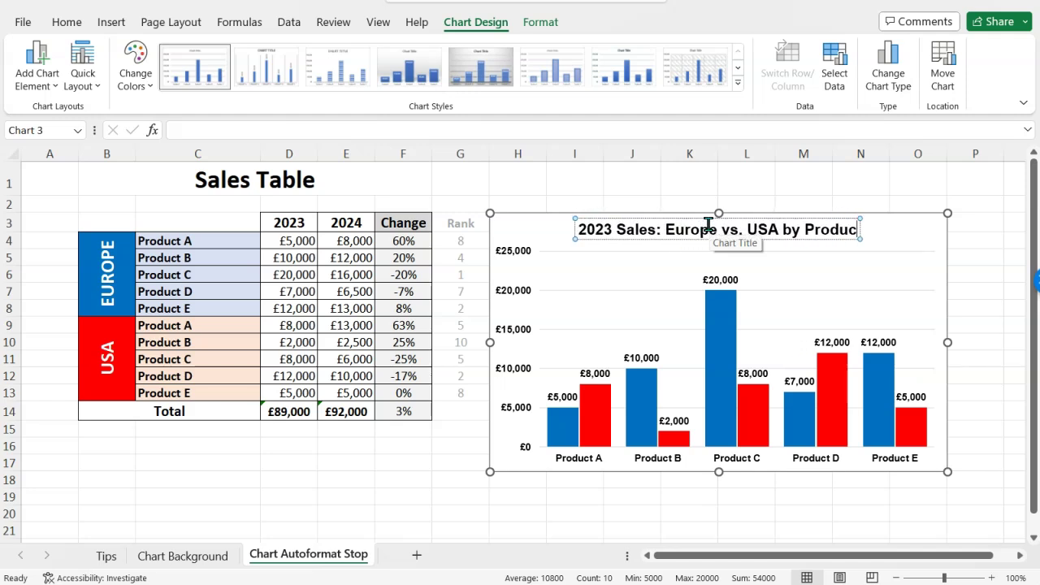
pyautogui.write('t')
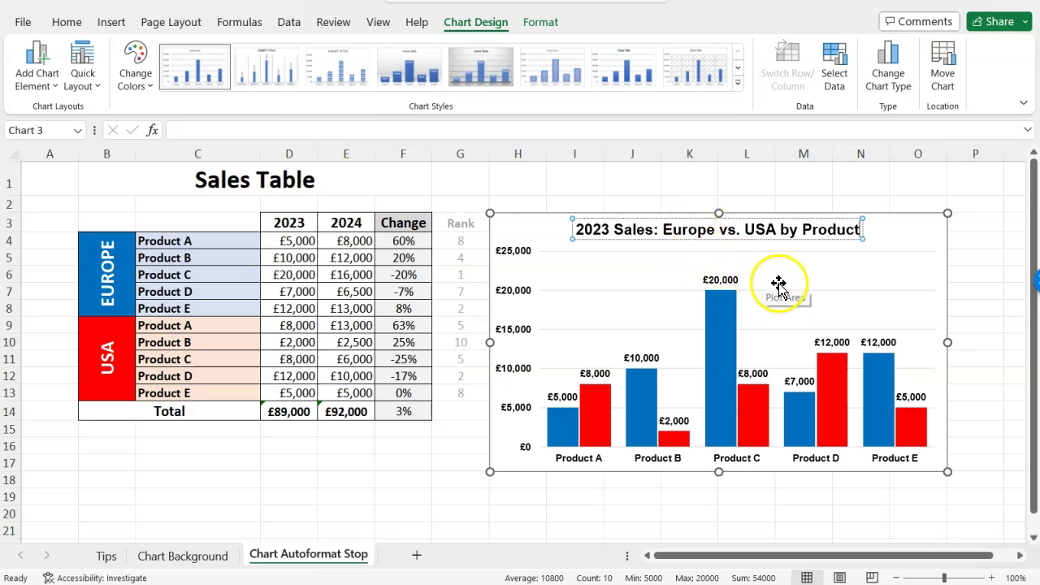
# Increase the chart title's font size to 16.
pyautogui.click(831, 240)
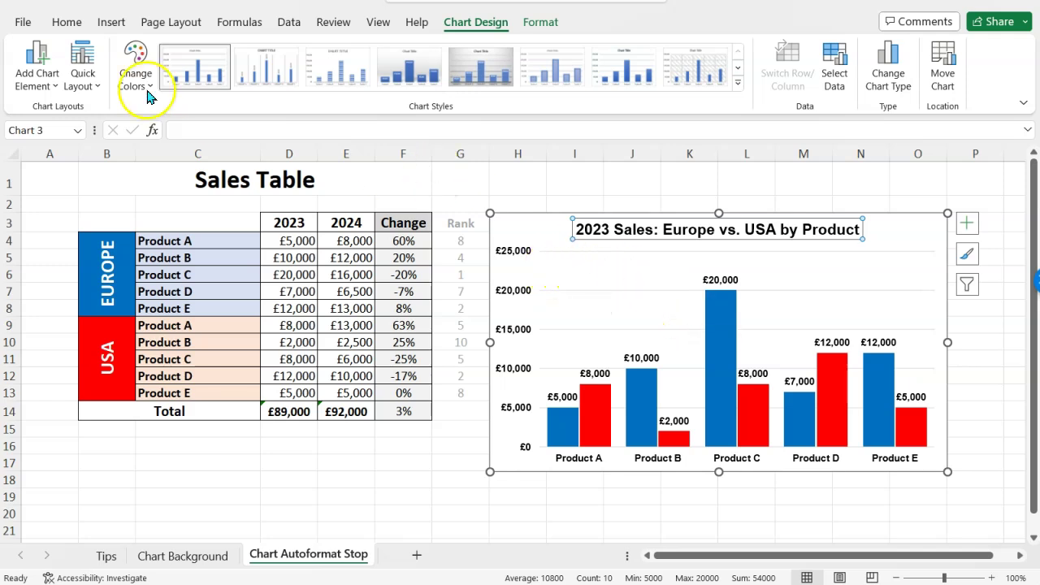
pyautogui.click(68, 21)
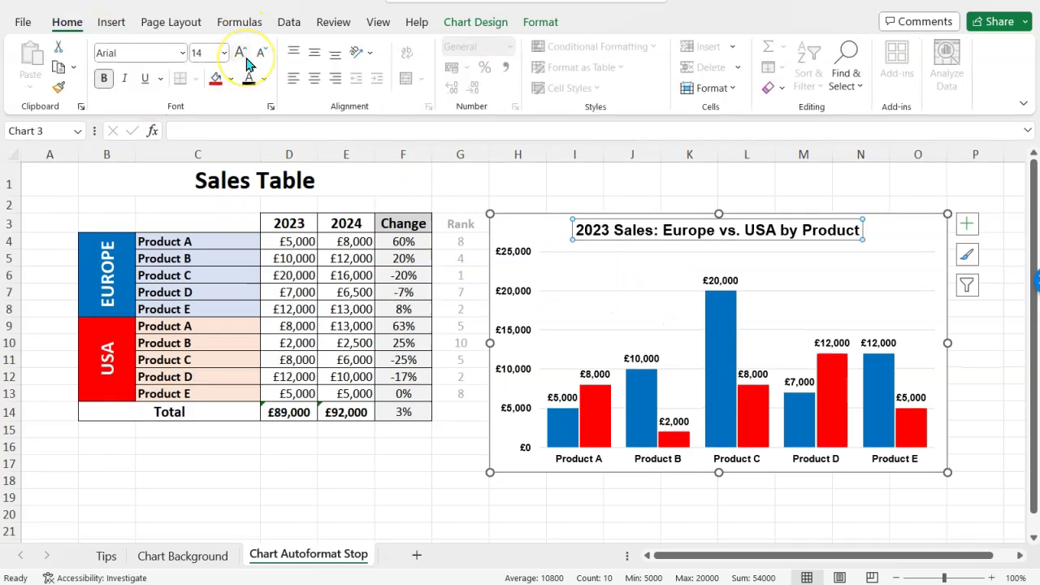
pyautogui.click(240, 53)
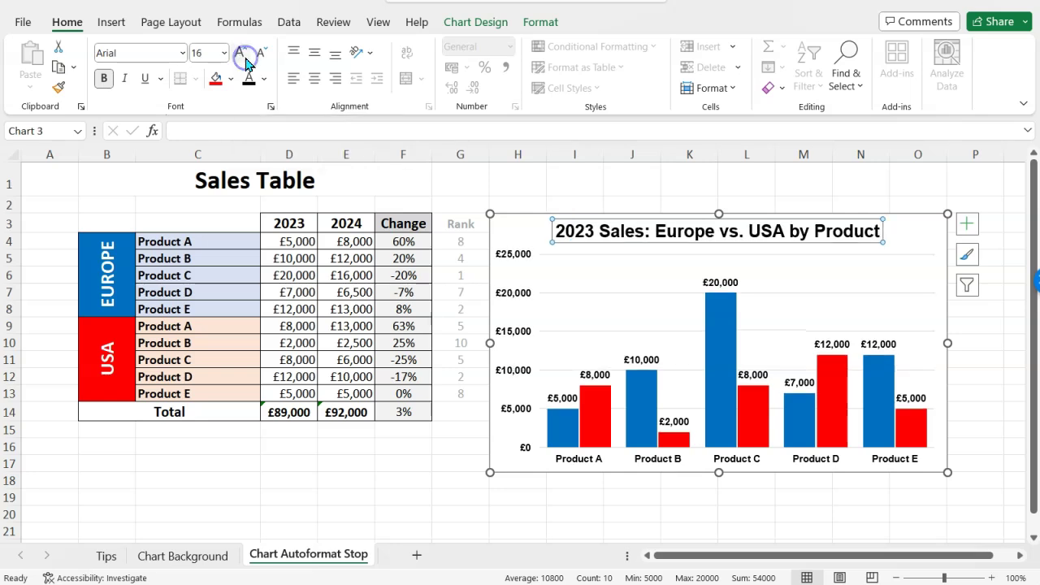
# Color the word "Europe" standard blue and the word "USA" standard red in the chart title.
pyautogui.doubleClick(670, 235)
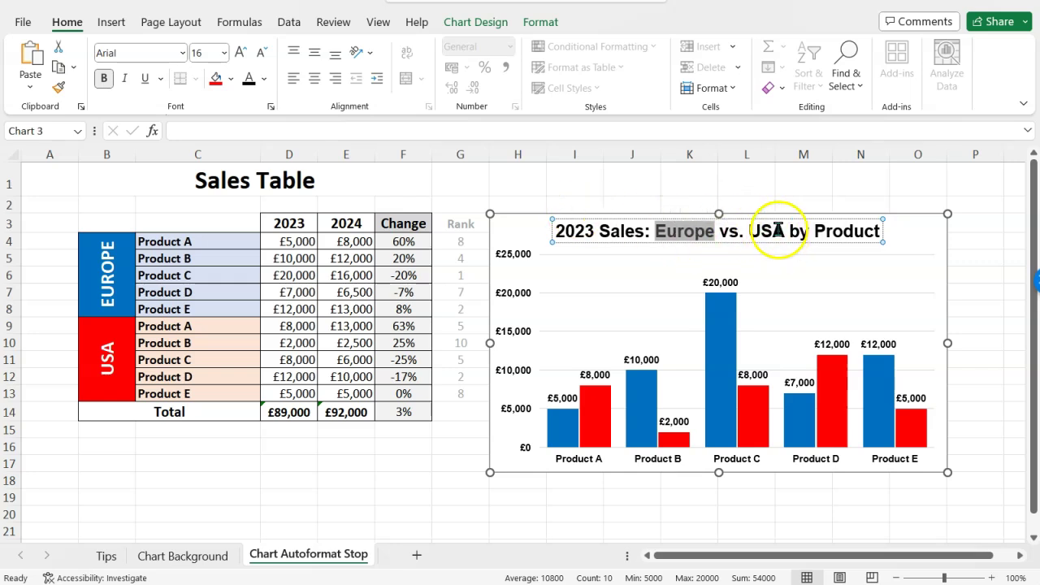
pyautogui.click(264, 79)
pyautogui.click(340, 255)
pyautogui.doubleClick(756, 232)
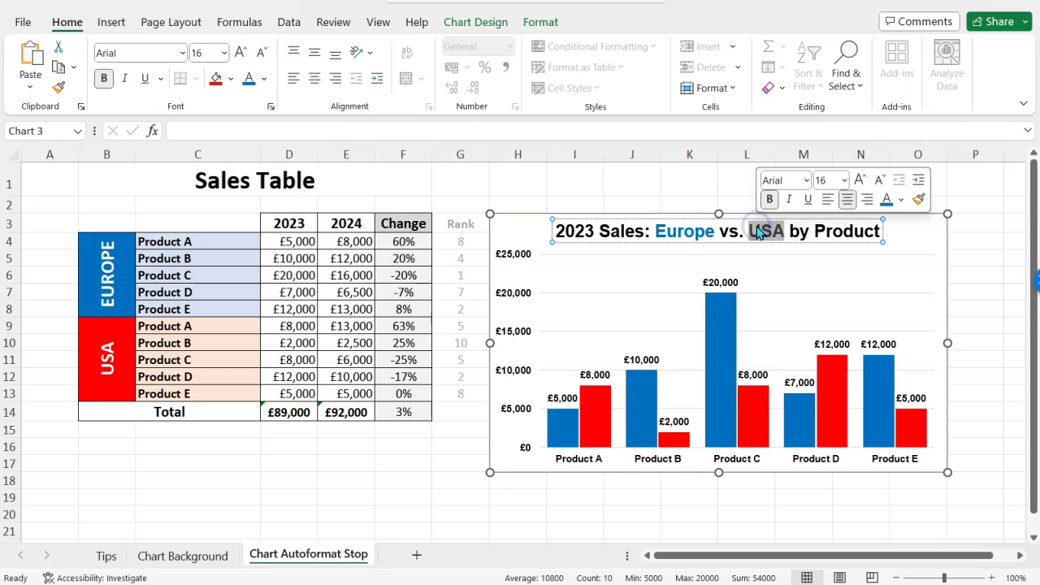
pyautogui.click(264, 78)
pyautogui.click(259, 254)
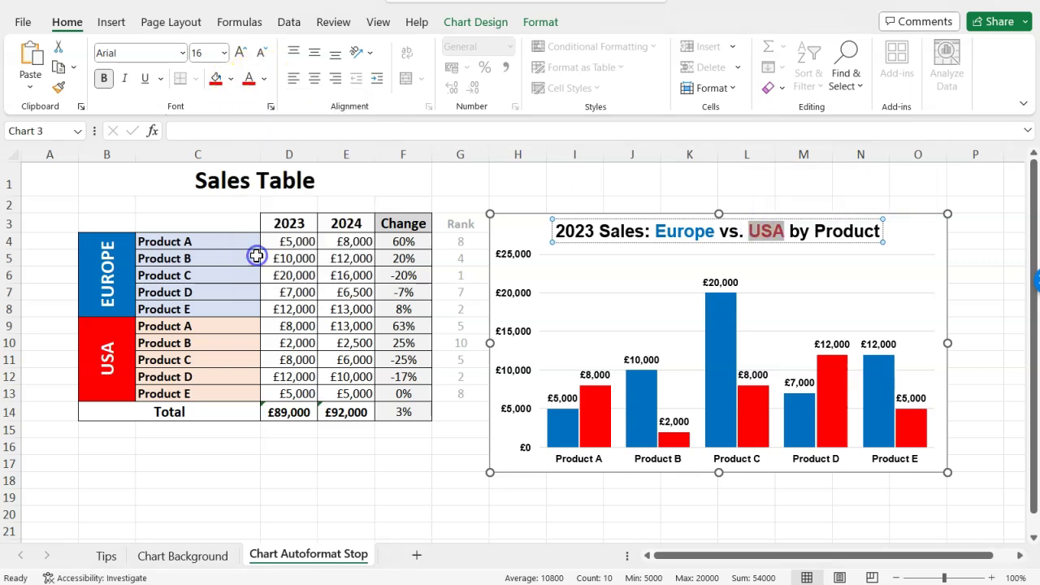
pyautogui.click(507, 235)
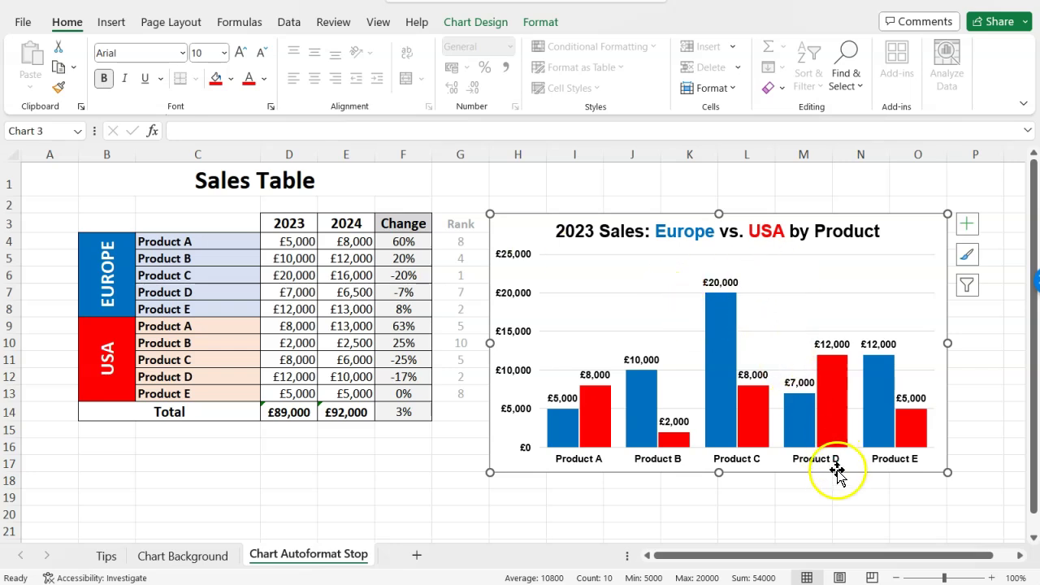
pyautogui.click(819, 506)
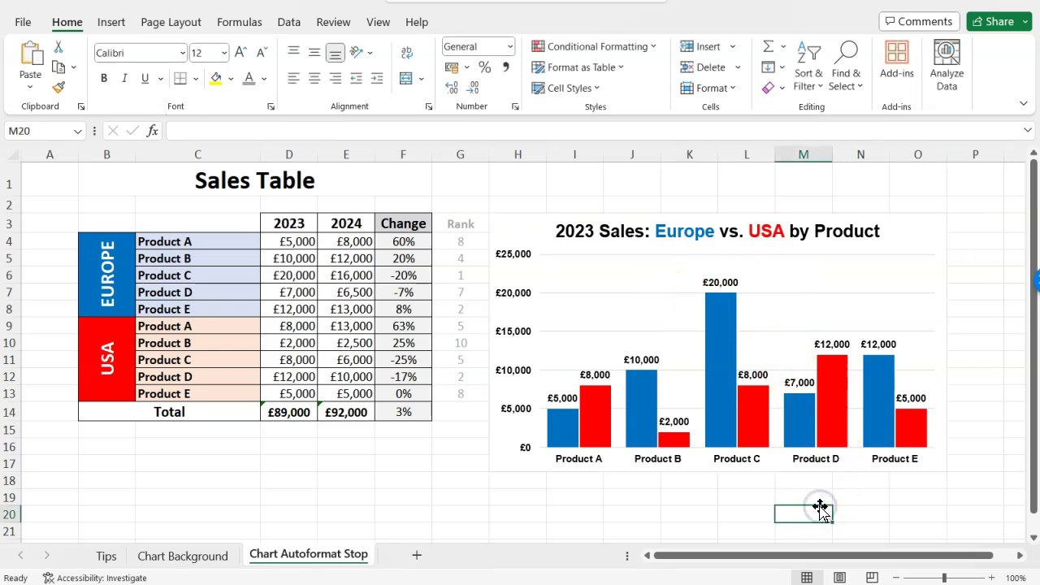
# Color the USA series' data labels standard red and the EUROPE series' data labels standard blue.
pyautogui.click(720, 282)
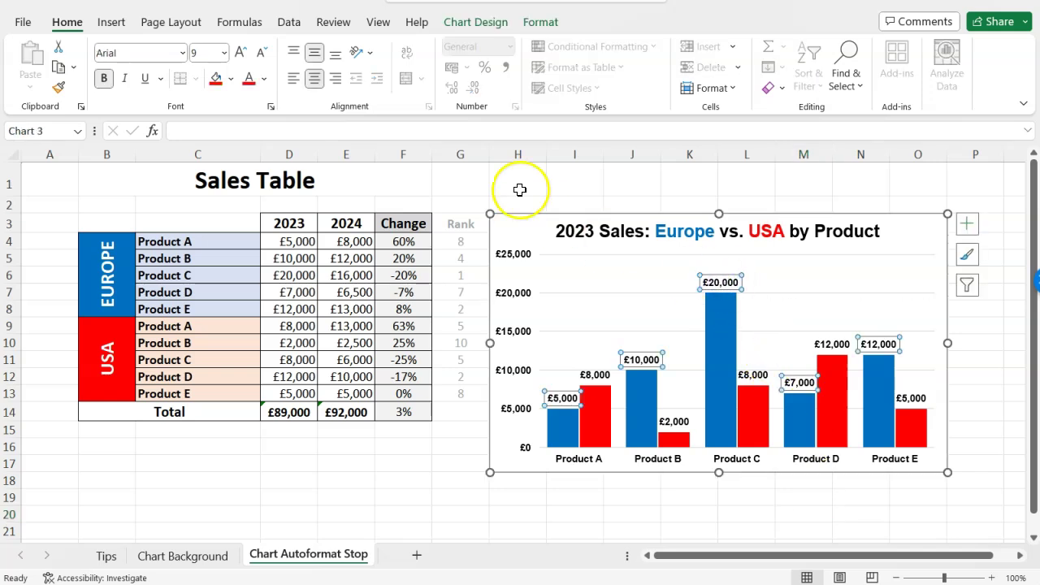
pyautogui.click(593, 375)
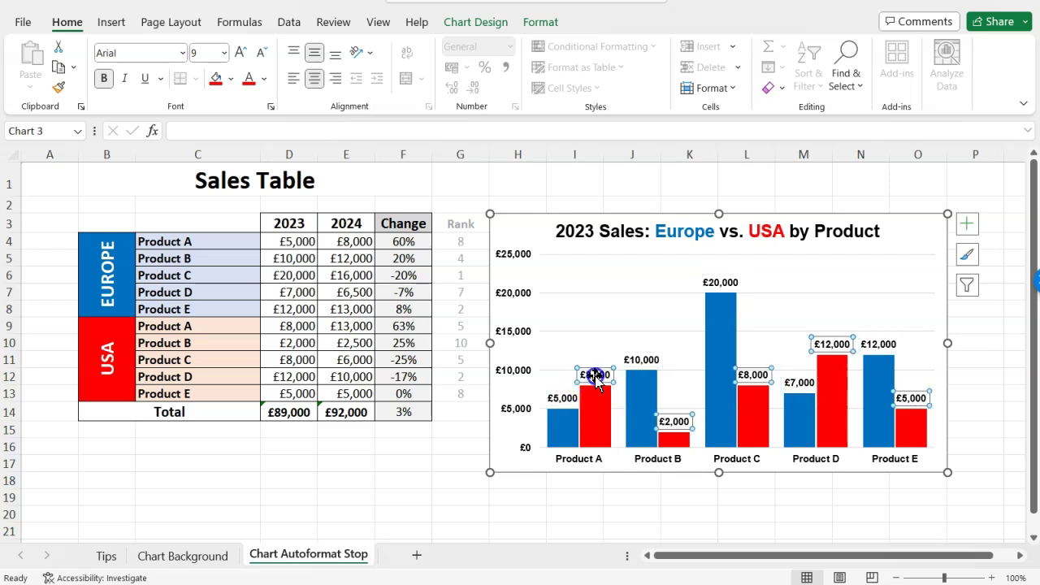
pyautogui.click(249, 81)
pyautogui.click(721, 273)
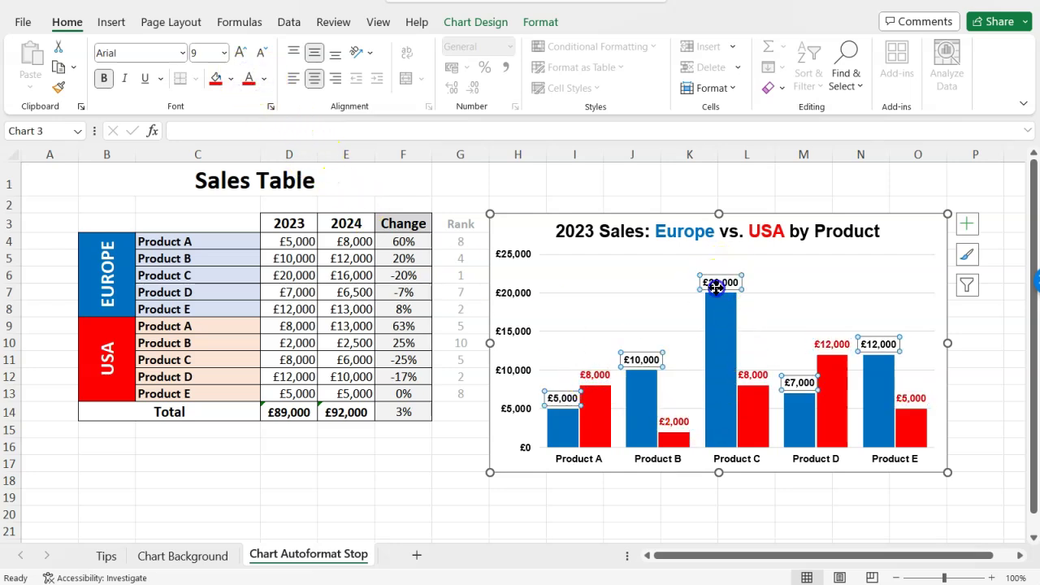
pyautogui.click(265, 81)
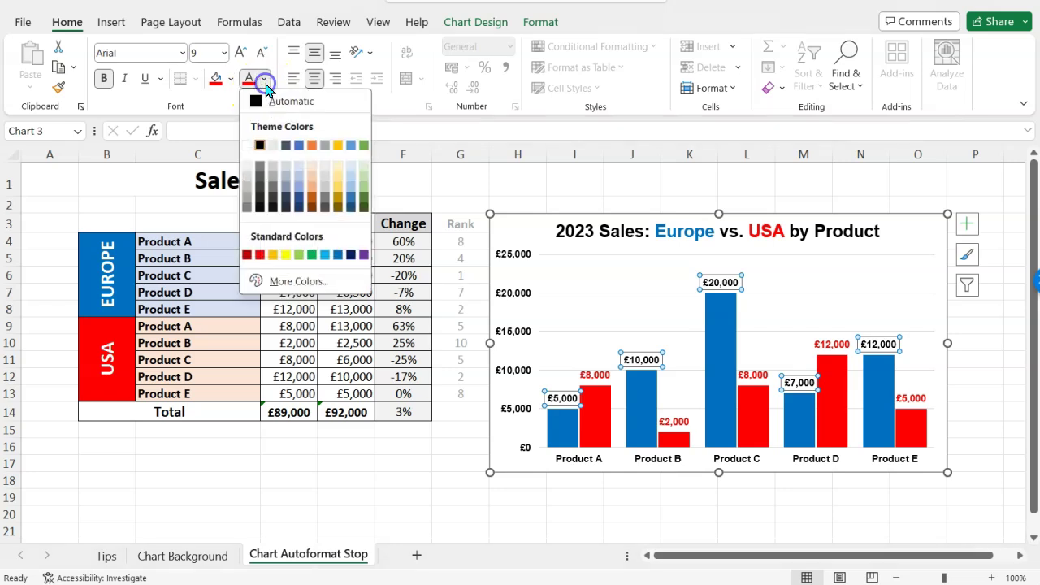
pyautogui.click(340, 257)
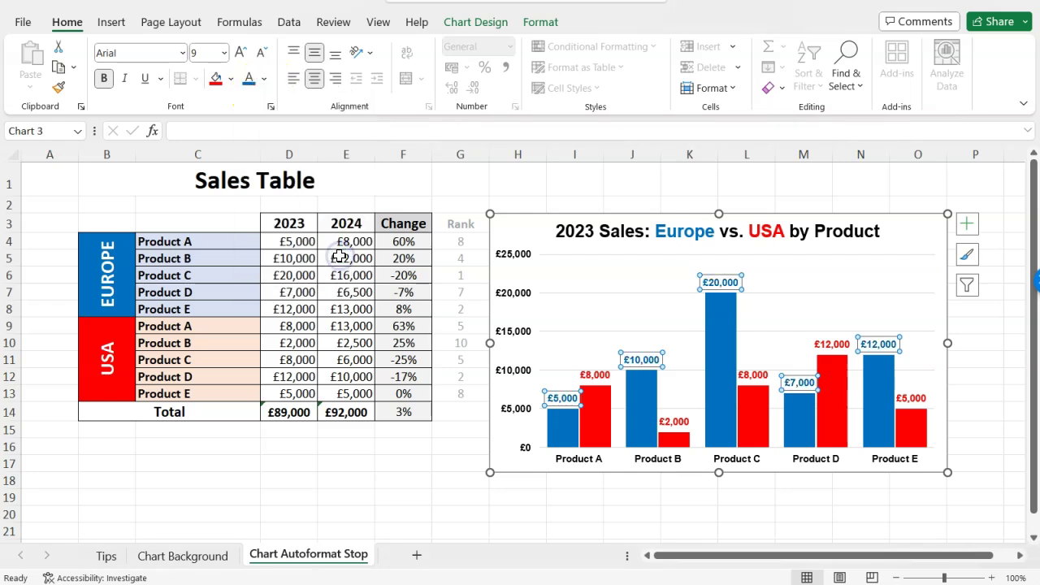
pyautogui.click(500, 235)
pyautogui.click(520, 172)
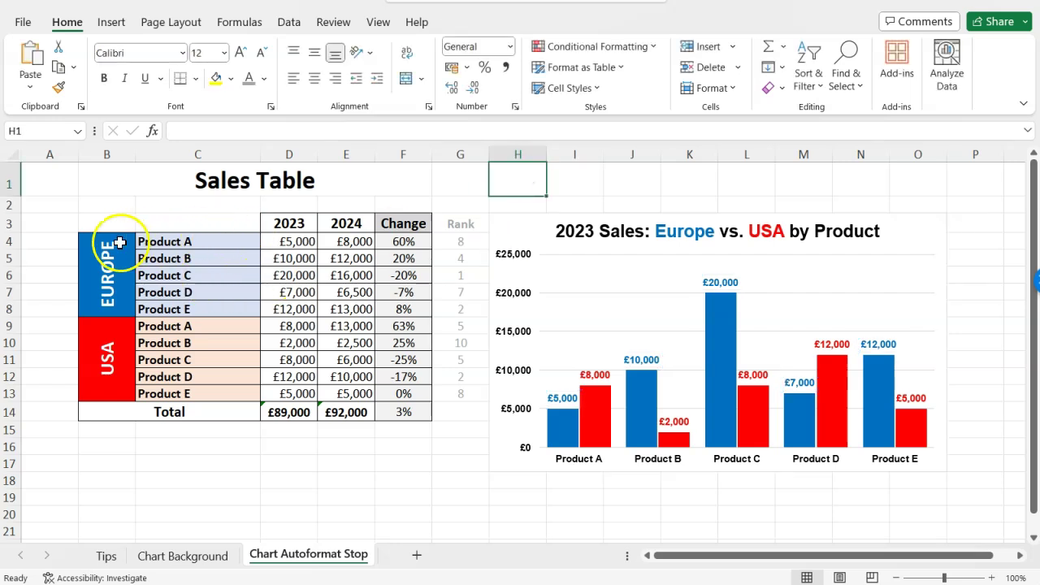
# Examine the percentage-change formula in F4 and the 2023 and 2024 cells it refers to.
pyautogui.moveTo(105, 262); pyautogui.dragTo(281, 284)
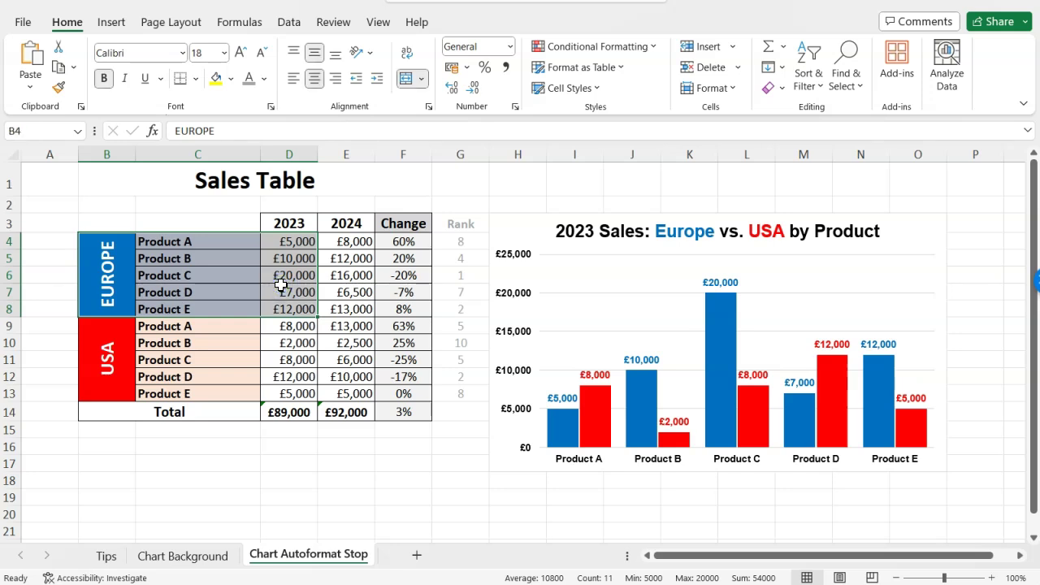
pyautogui.click(403, 411)
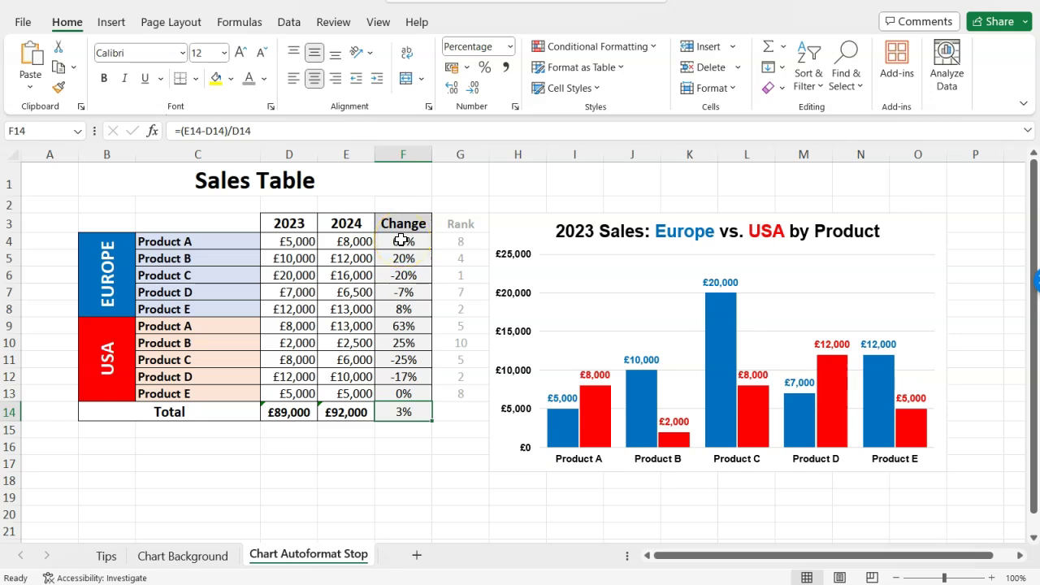
pyautogui.click(401, 239)
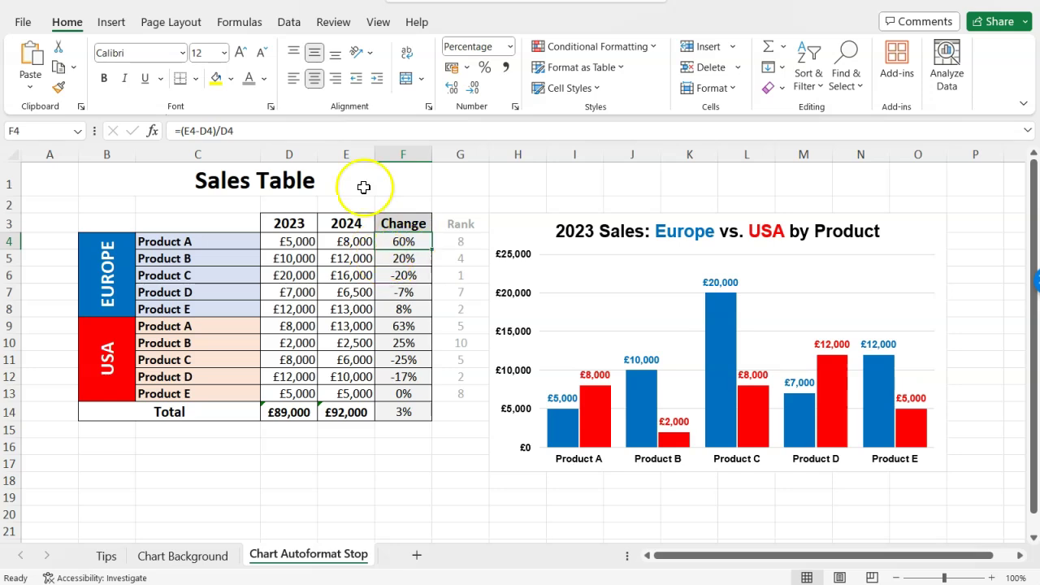
pyautogui.click(249, 131)
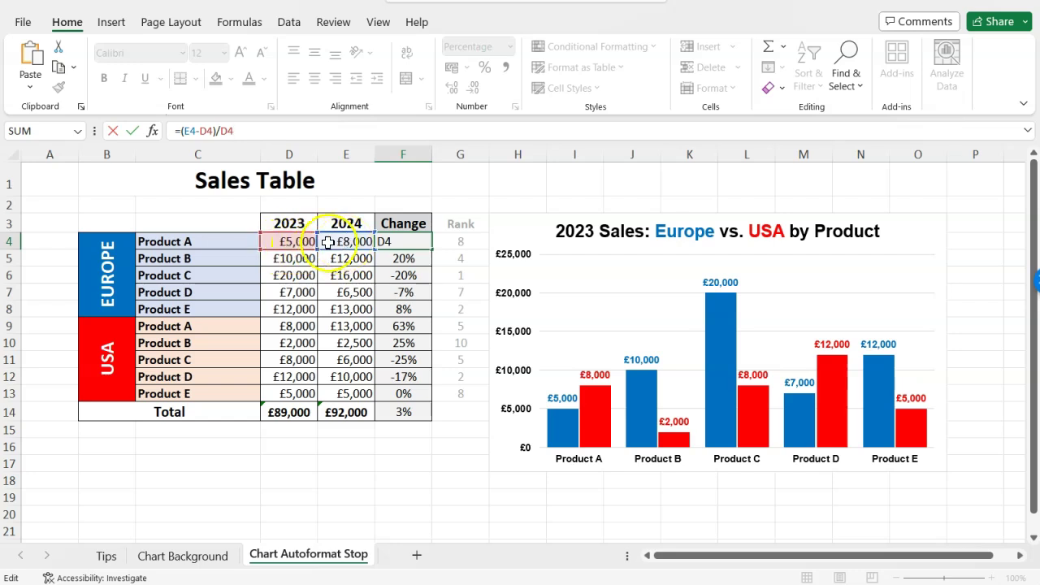
pyautogui.click(286, 242)
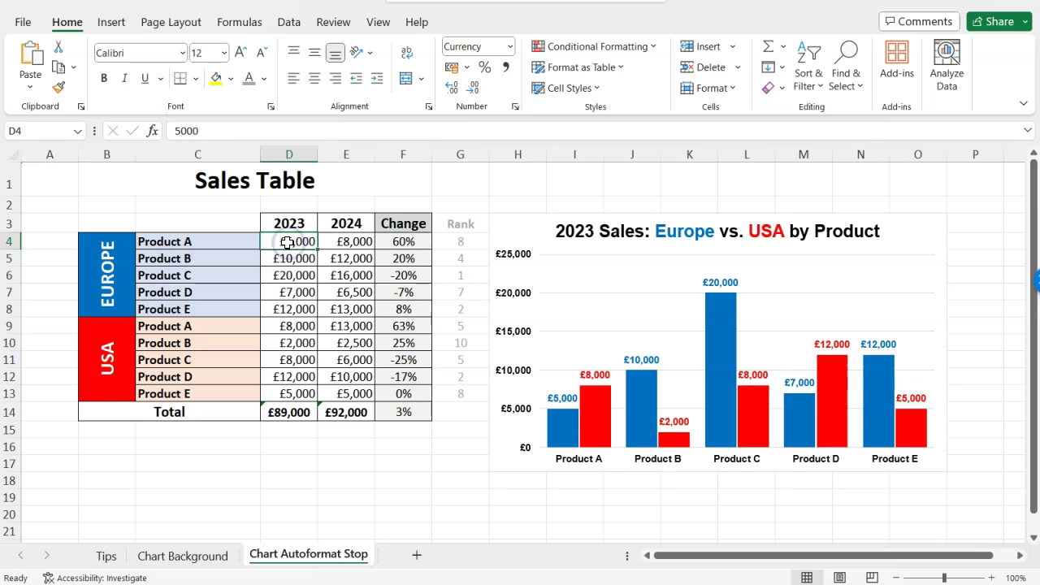
pyautogui.click(407, 243)
pyautogui.click(200, 131)
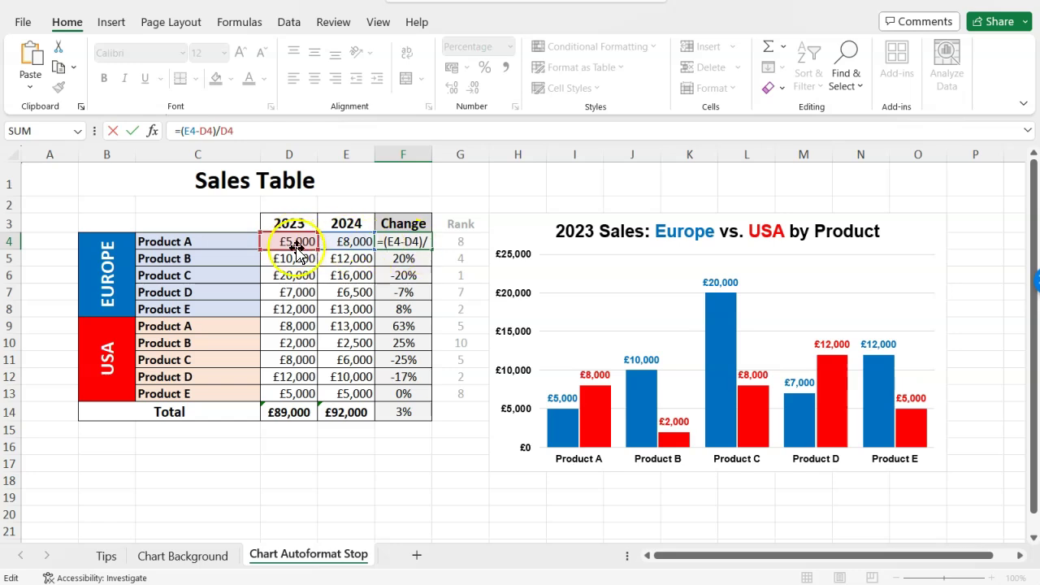
pyautogui.hotkey('ctrl', 'Return')
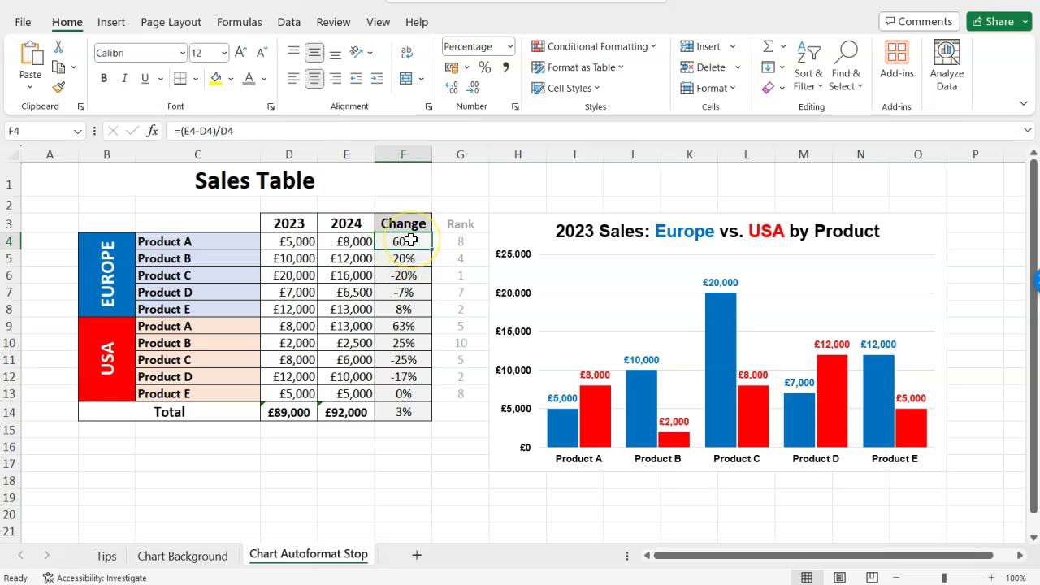
# Apply a green-white-red color scale to the Change values in F4:F14.
pyautogui.moveTo(411, 239); pyautogui.dragTo(419, 412)
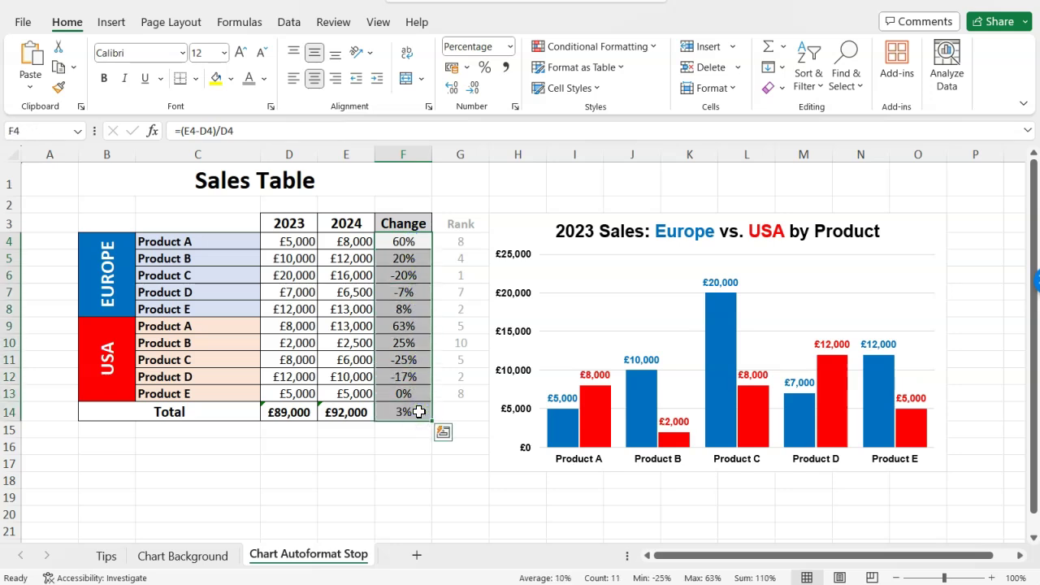
pyautogui.click(630, 46)
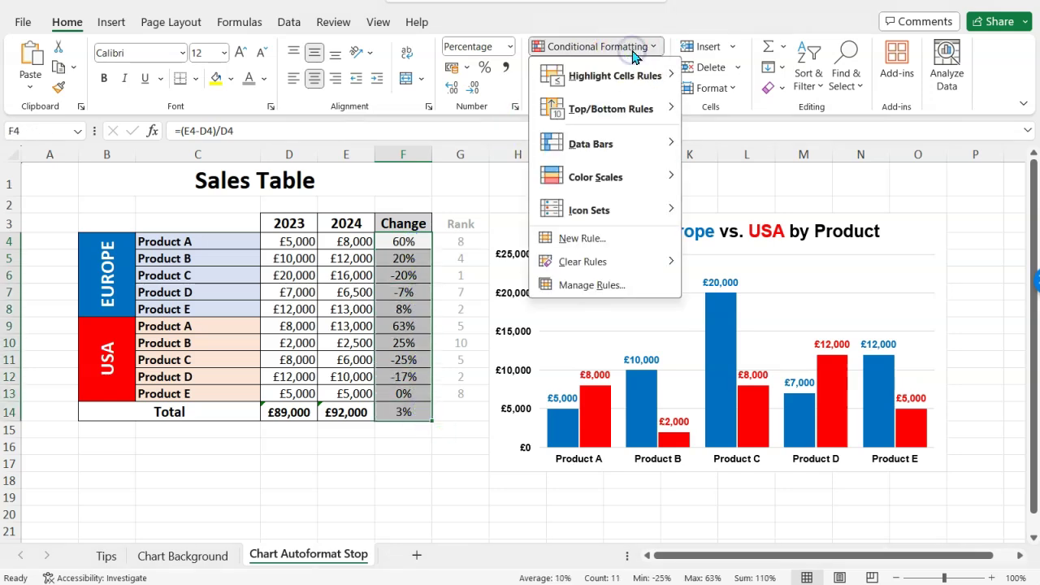
pyautogui.moveTo(620, 155)
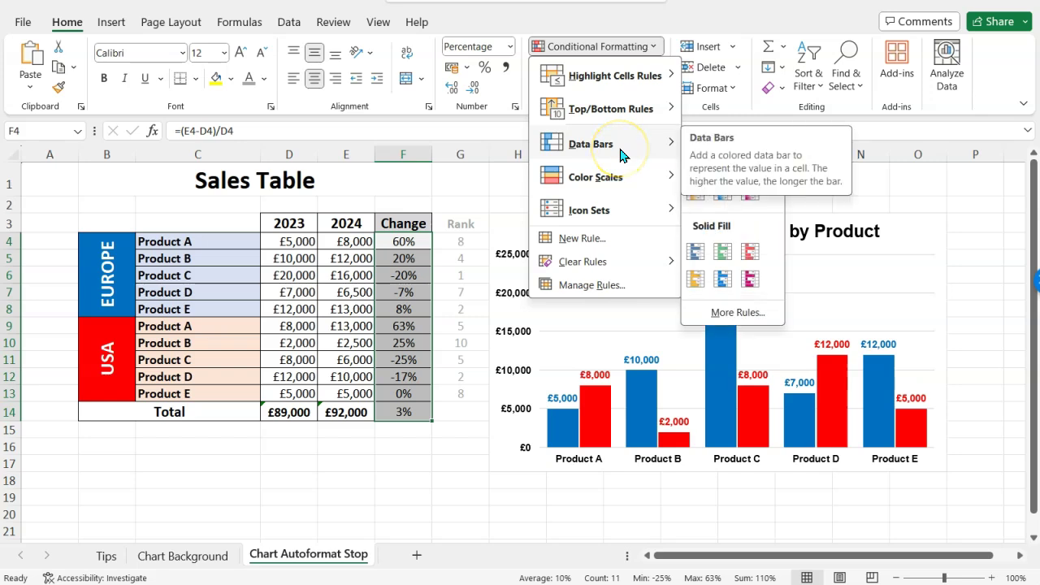
pyautogui.moveTo(612, 183)
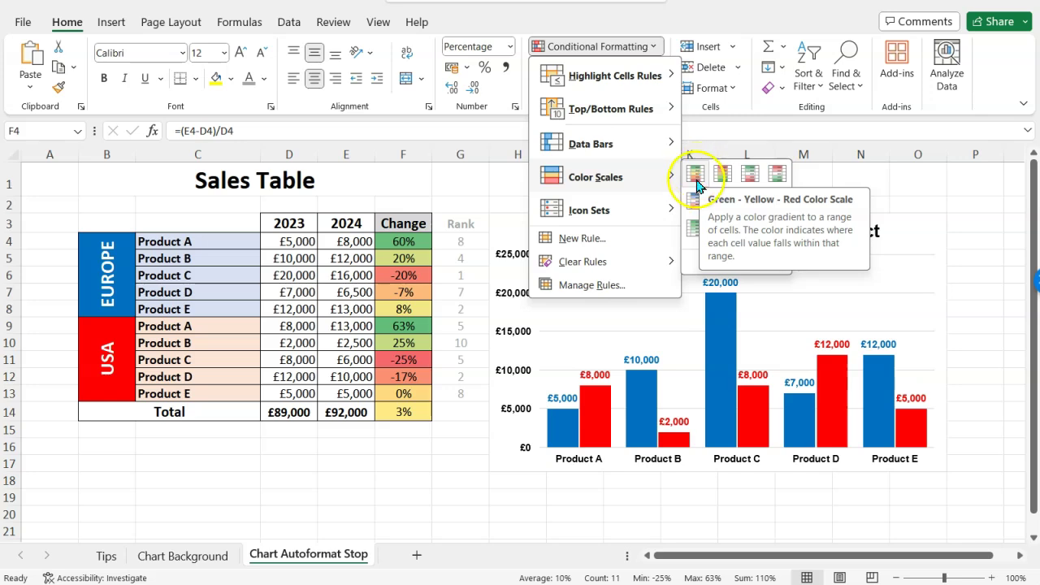
pyautogui.click(751, 174)
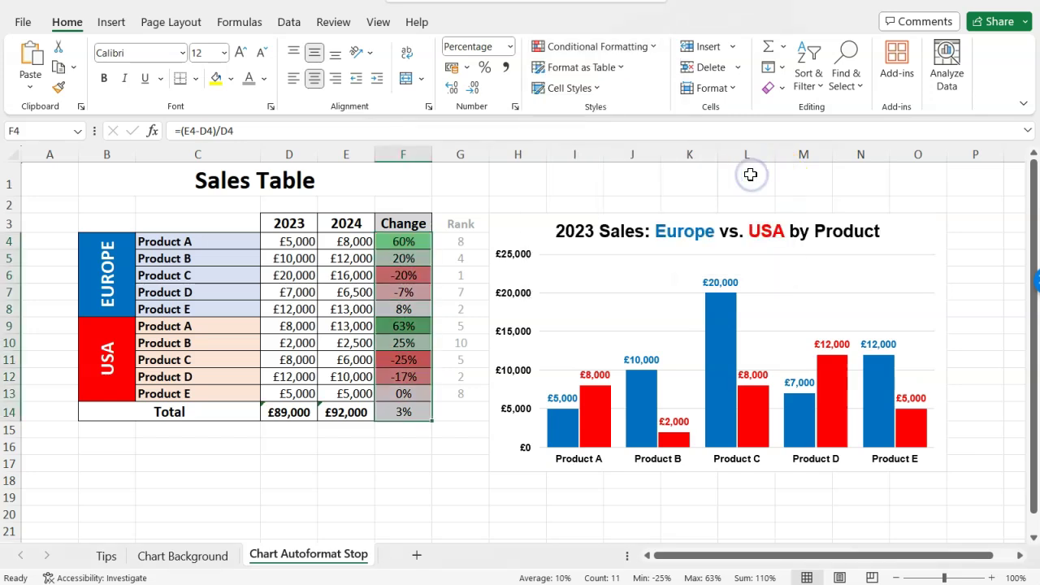
pyautogui.click(412, 236)
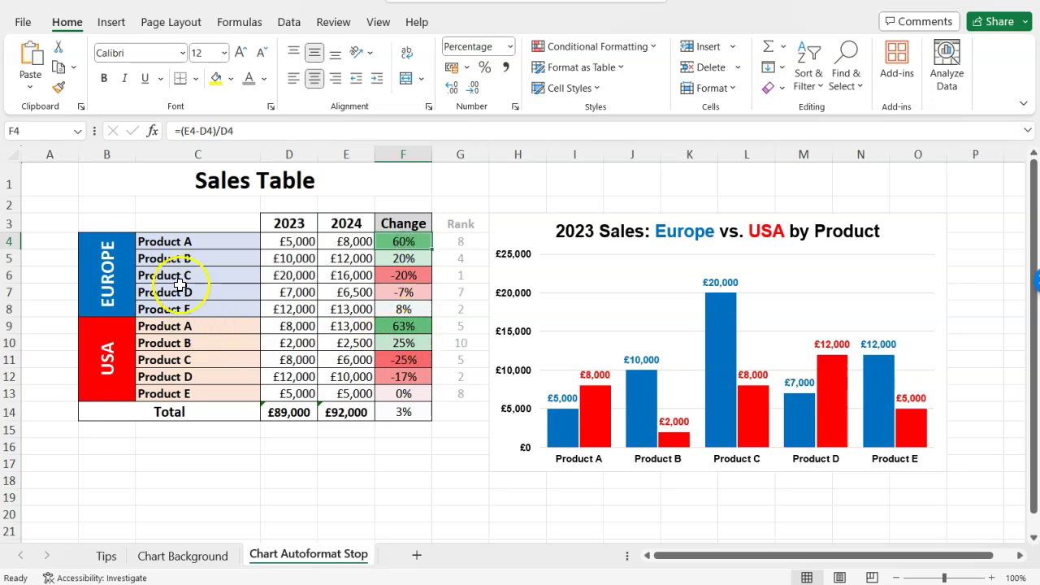
# Compare the Europe and USA Product A rows, including their sales figures and Change colors.
pyautogui.moveTo(192, 241); pyautogui.dragTo(399, 241)
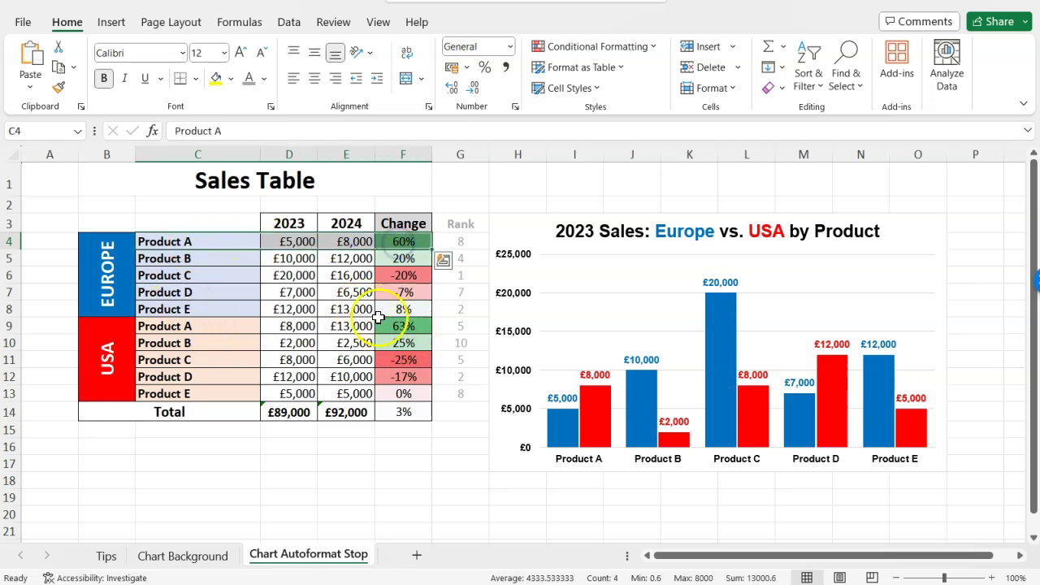
pyautogui.moveTo(399, 326); pyautogui.dragTo(215, 325)
pyautogui.moveTo(215, 242); pyautogui.dragTo(412, 244)
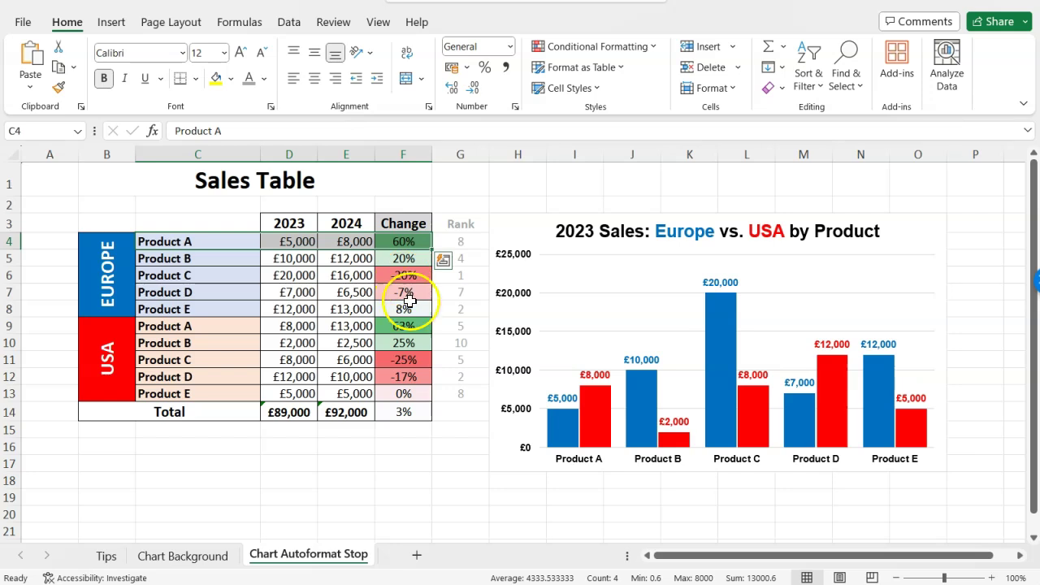
pyautogui.moveTo(409, 326); pyautogui.dragTo(224, 327)
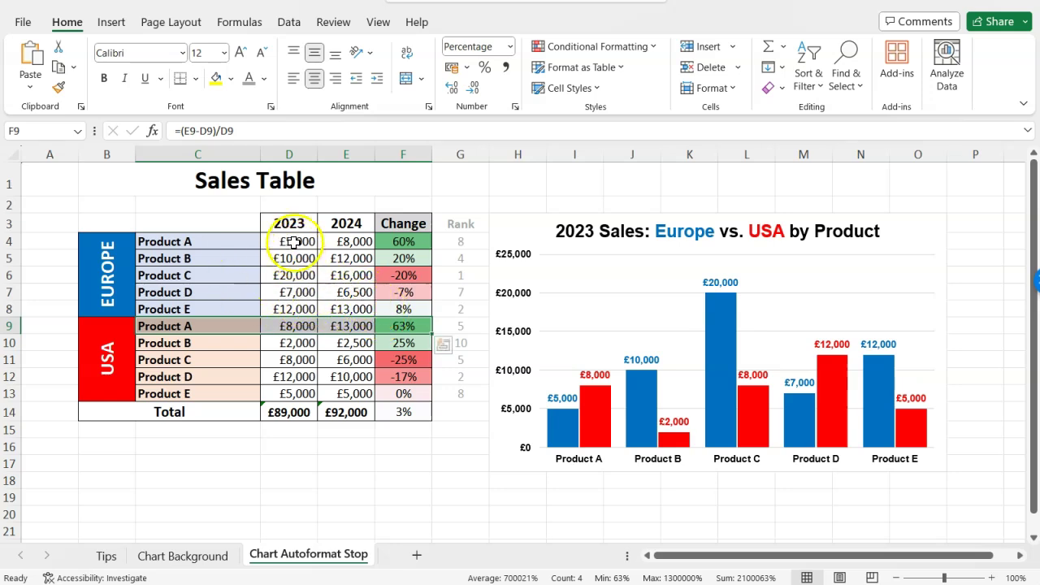
# Apply the Green - White color scale to the 2023 and 2024 sales values in D4:E13.
pyautogui.moveTo(291, 241); pyautogui.dragTo(362, 392)
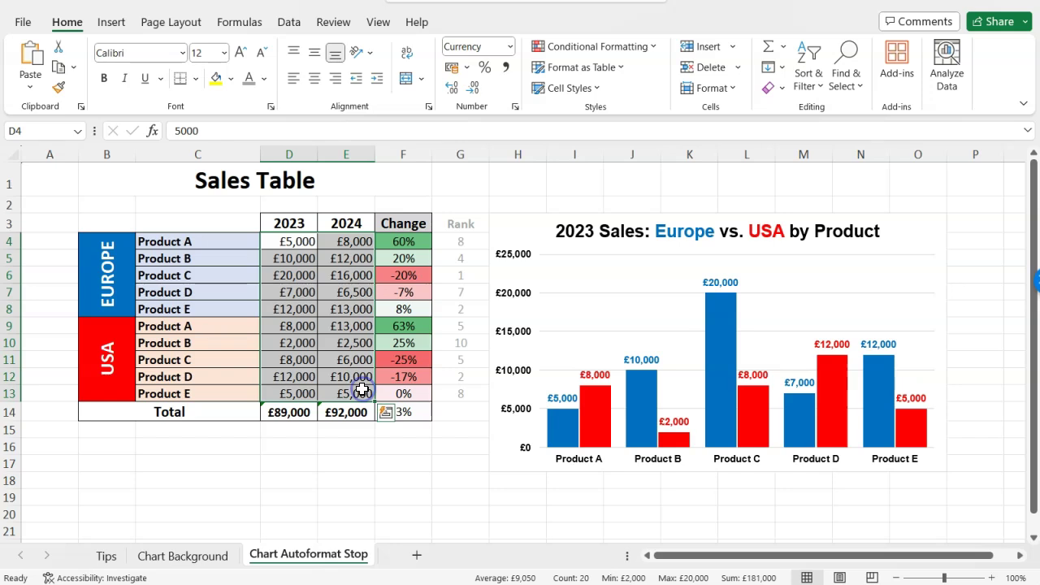
pyautogui.click(617, 50)
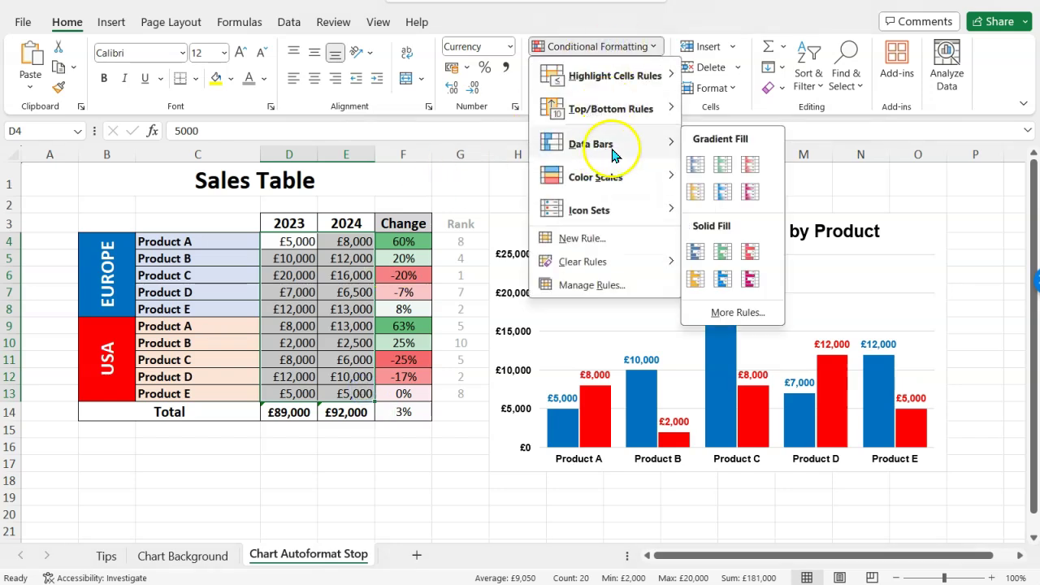
pyautogui.moveTo(623, 186)
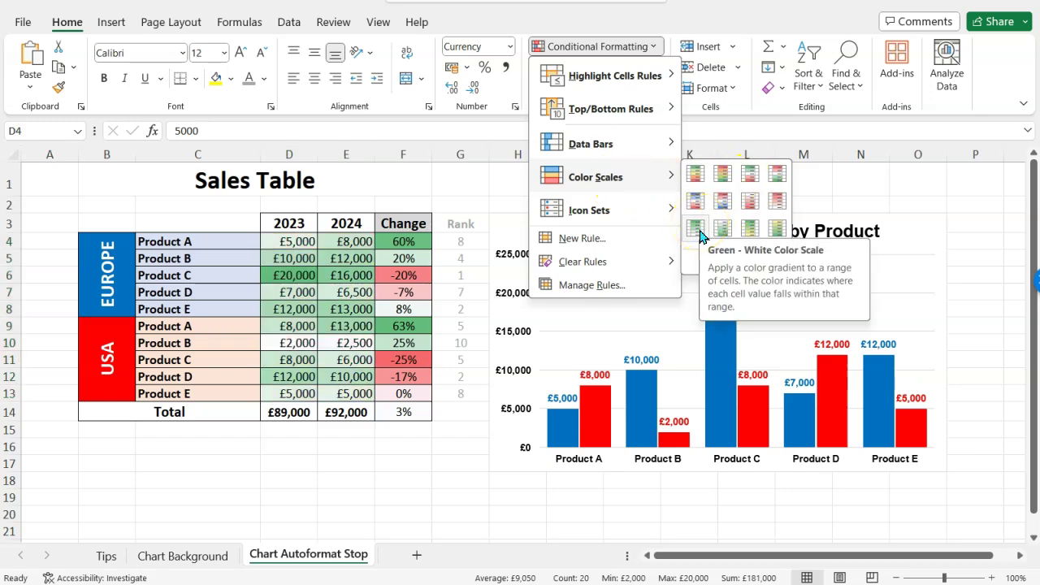
pyautogui.click(700, 233)
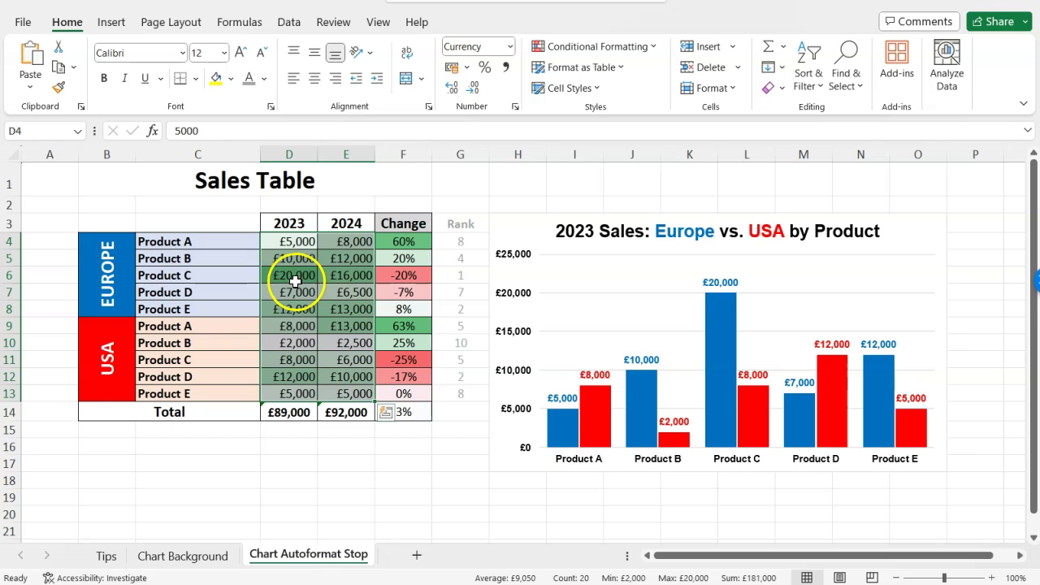
# Examine Europe's Product C sales for 2023 and 2024 together with its Change value.
pyautogui.moveTo(294, 276); pyautogui.dragTo(360, 275)
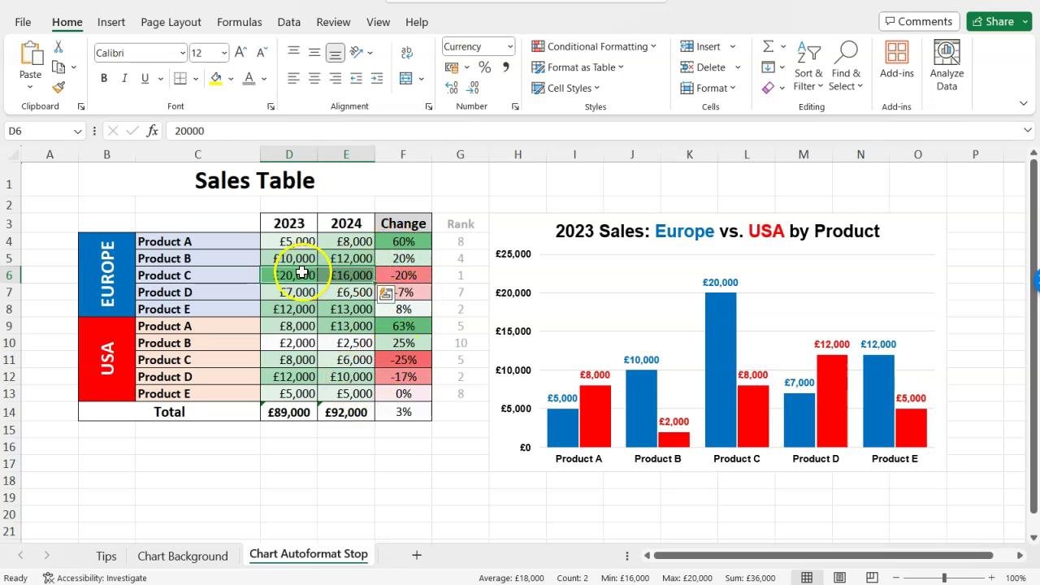
pyautogui.moveTo(252, 273); pyautogui.dragTo(395, 275)
pyautogui.click(394, 276)
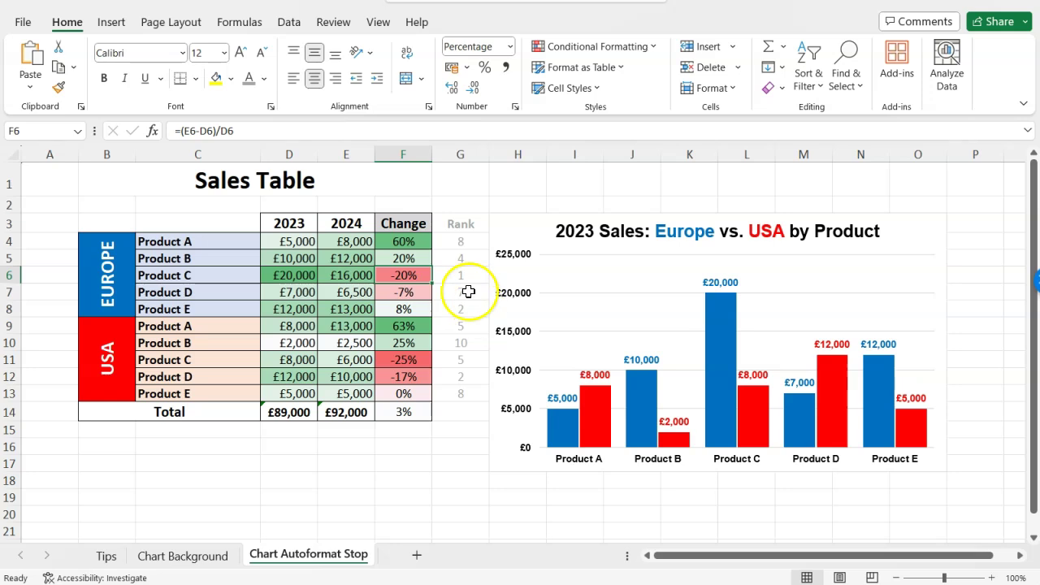
# Inspect the RANK formula in G4 and the cells it refers to.
pyautogui.click(453, 238)
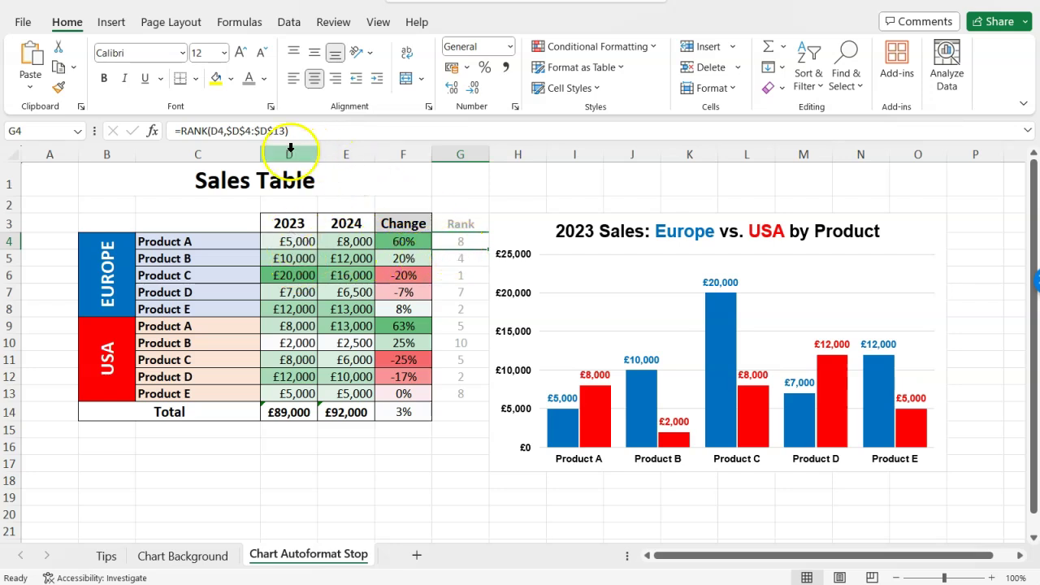
pyautogui.click(216, 131)
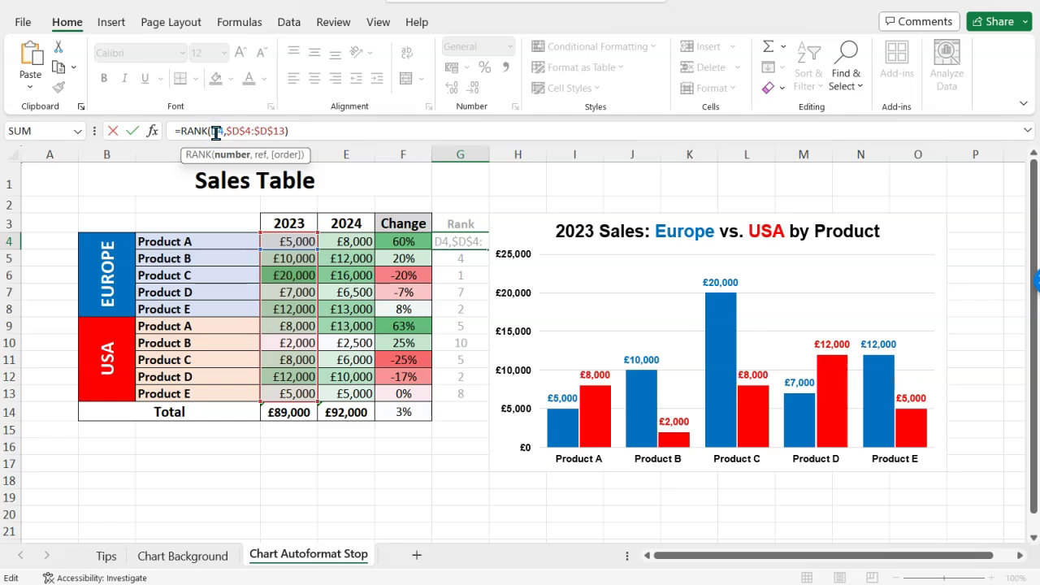
pyautogui.press('Escape')
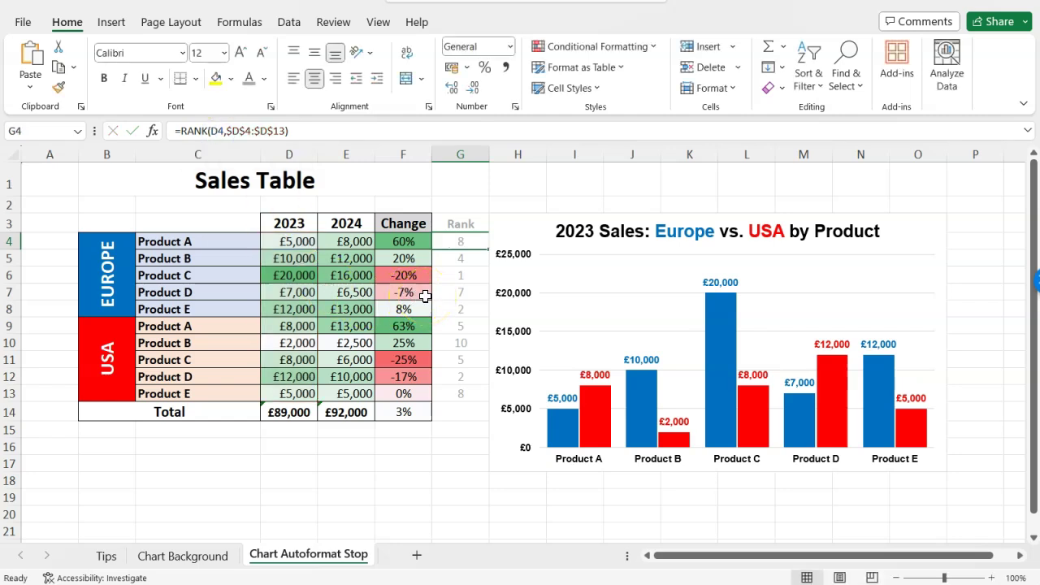
# Write the formula =RANK(D4,D4:D13) in G4 to rank Europe's Product A by 2023 sales.
pyautogui.write('=RANK')
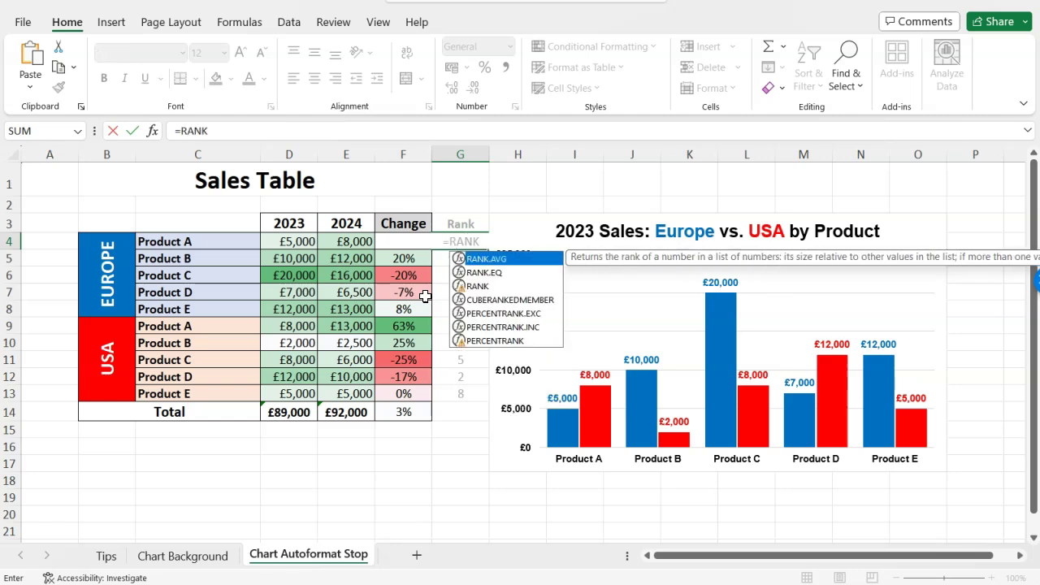
pyautogui.write('(')
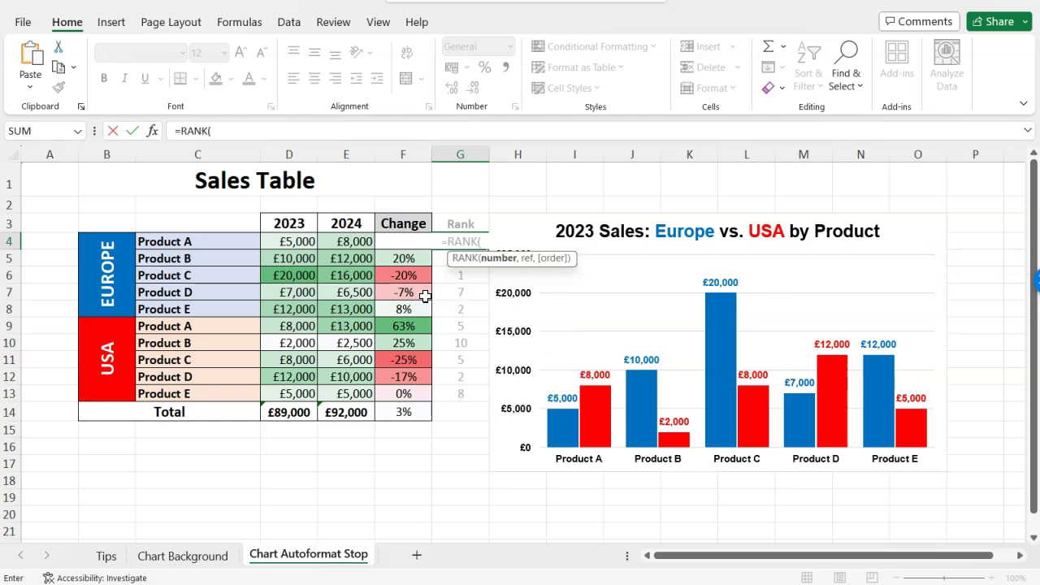
pyautogui.click(289, 241)
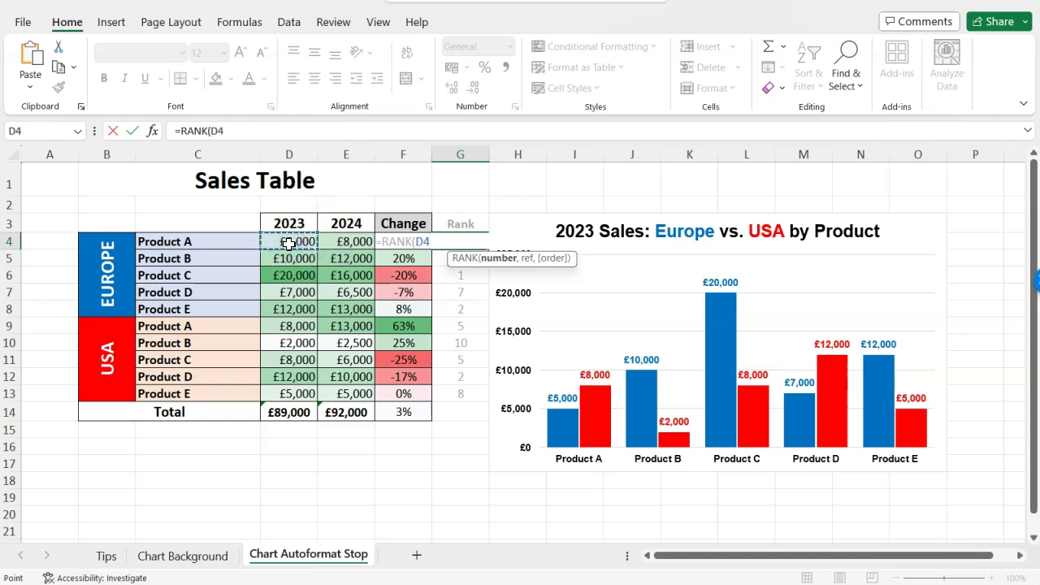
pyautogui.write(',')
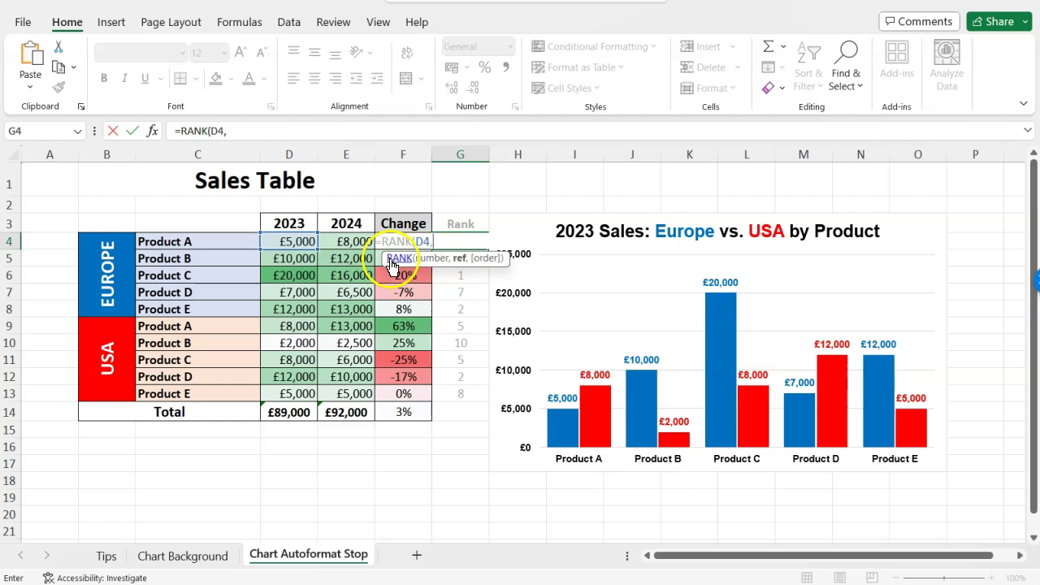
pyautogui.moveTo(290, 241); pyautogui.dragTo(303, 390)
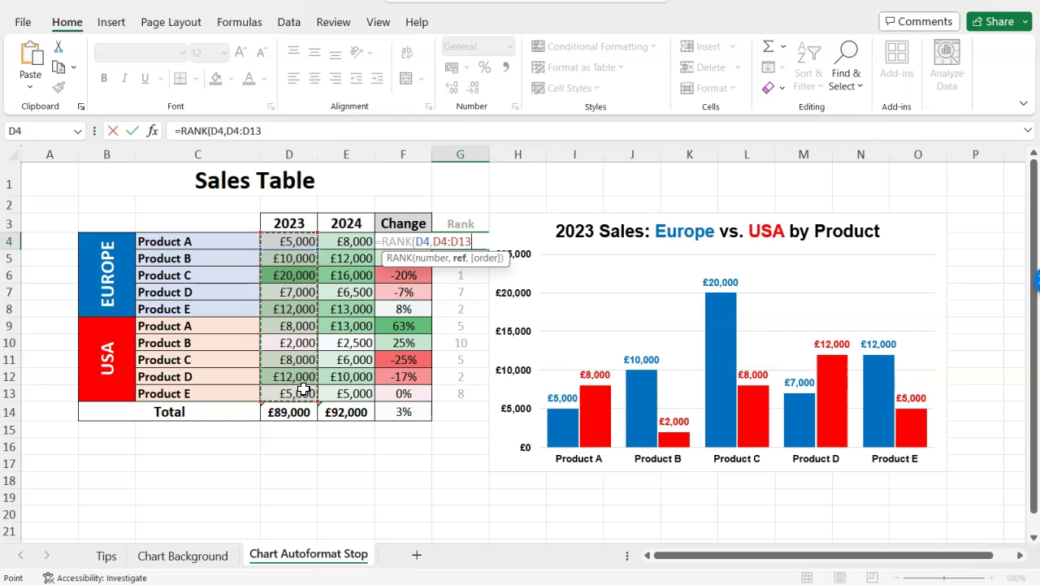
pyautogui.write(')')
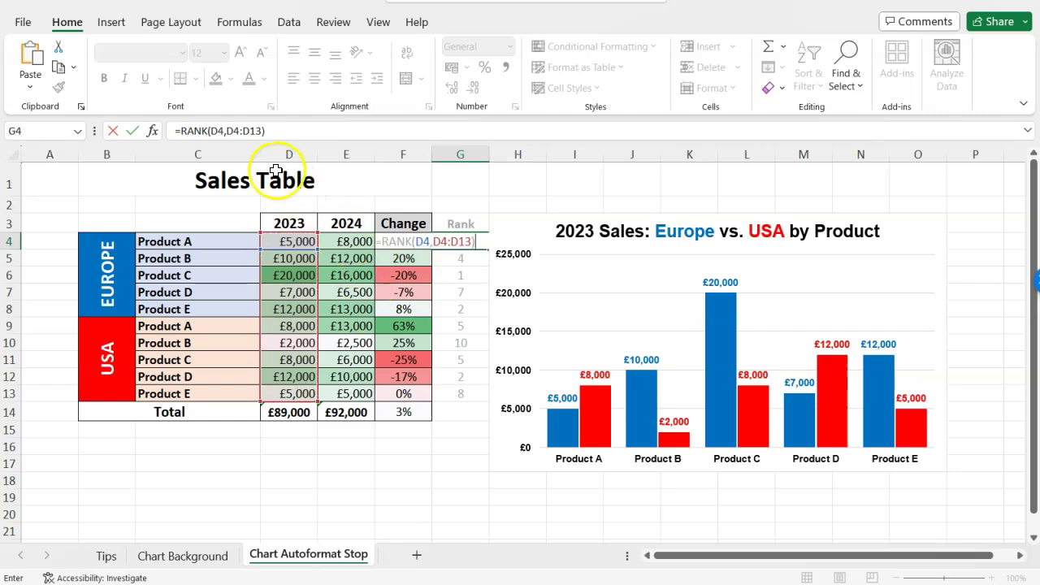
# Make the rank range absolute so that G4 contains =RANK(D4,$D$4:$D$13), and commit the formula.
pyautogui.click(229, 130)
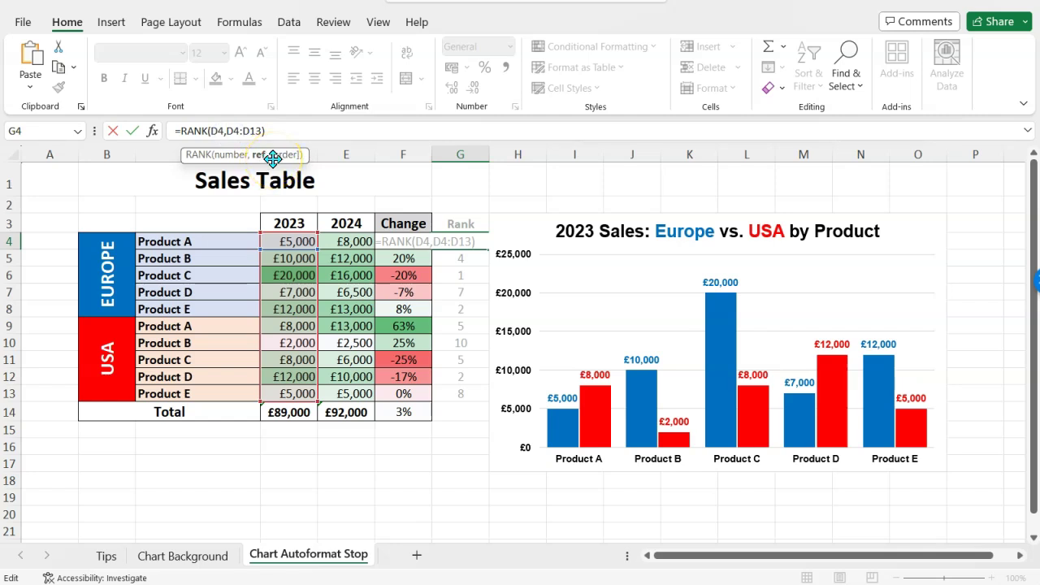
pyautogui.write('$')
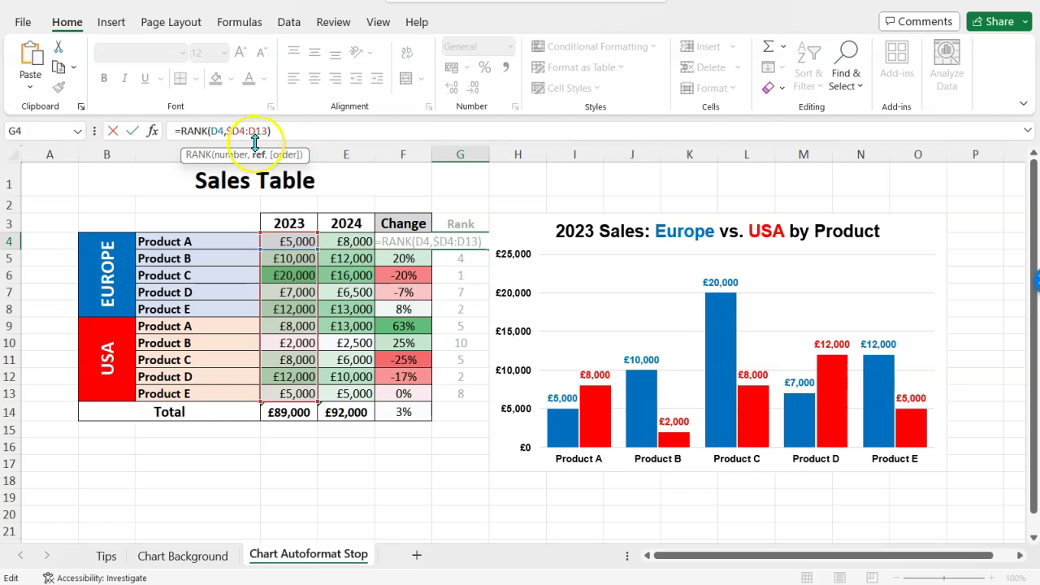
pyautogui.click(240, 131)
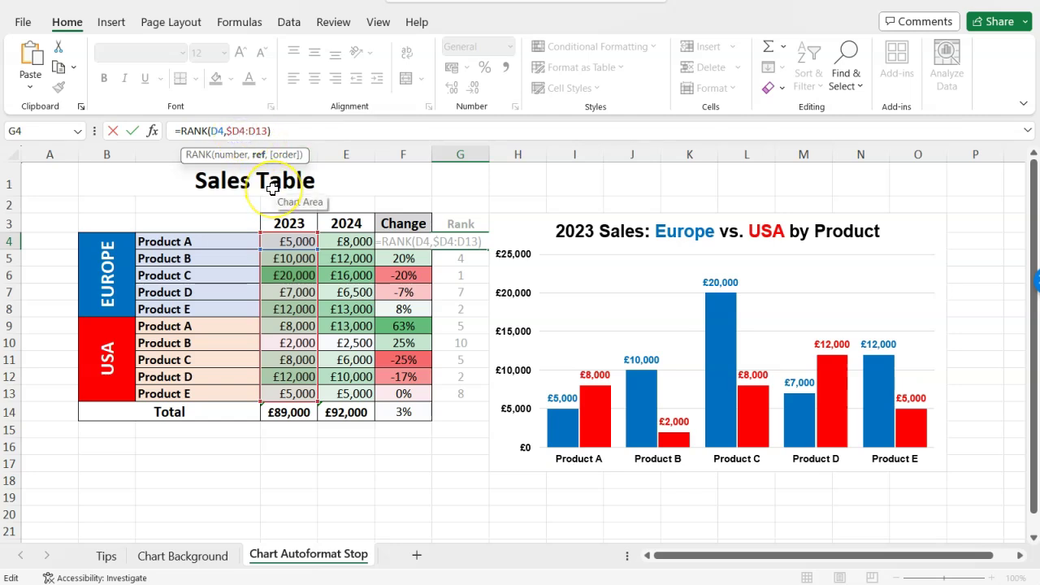
pyautogui.write('$')
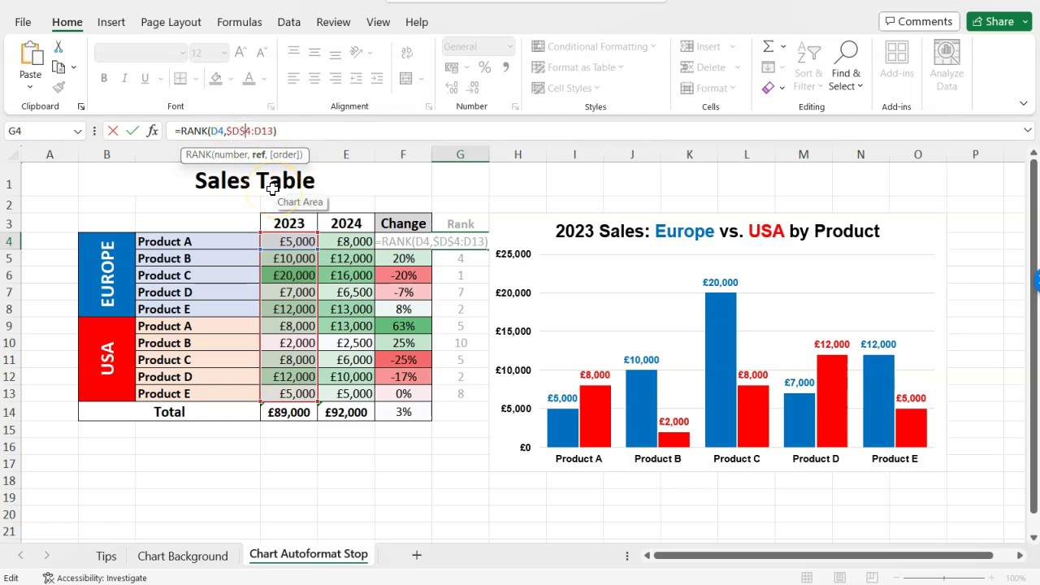
pyautogui.click(253, 131)
pyautogui.write('$')
pyautogui.click(269, 131)
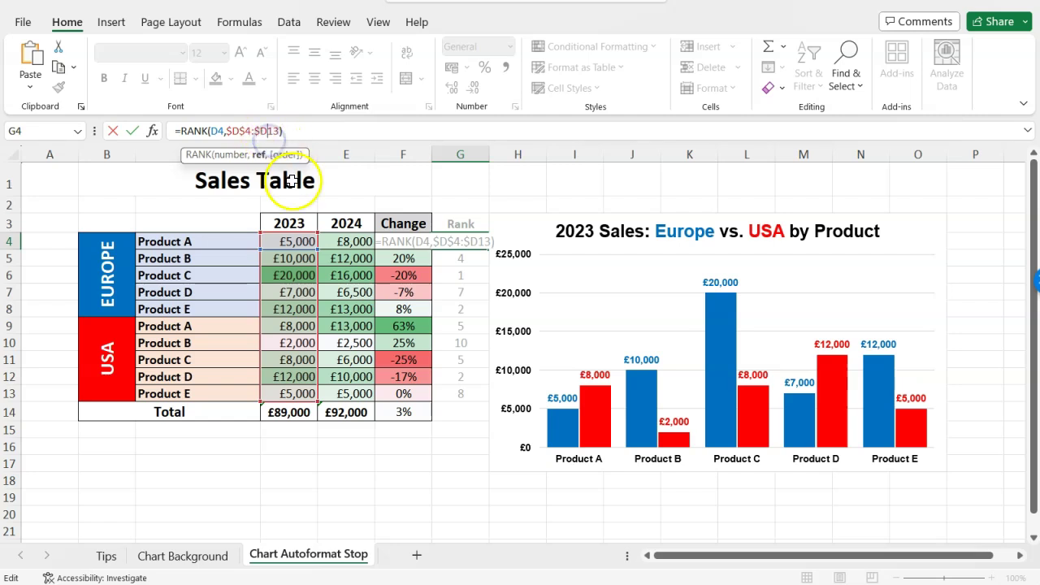
pyautogui.write('$')
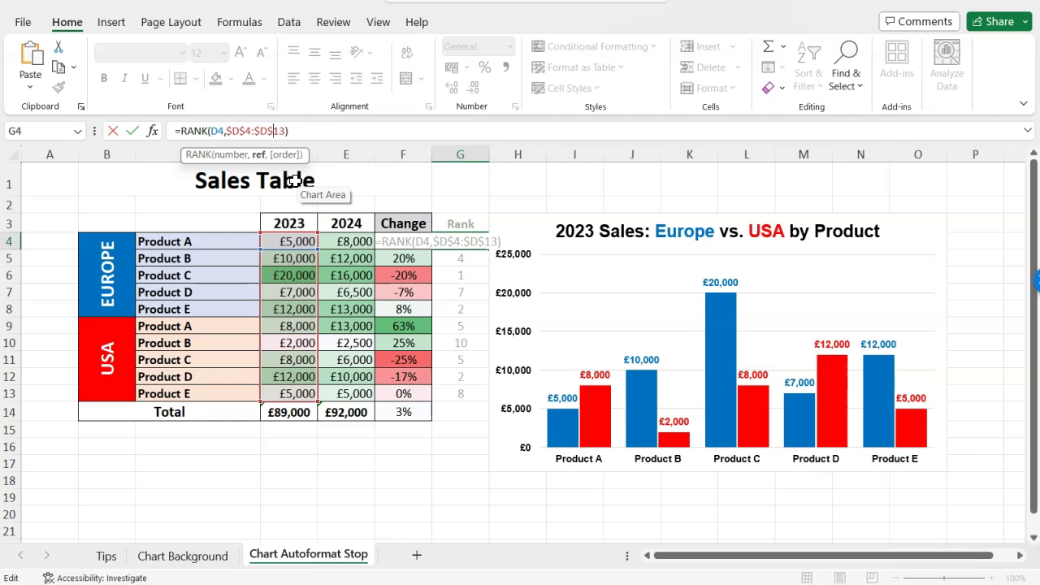
pyautogui.hotkey('ctrl', 'Return')
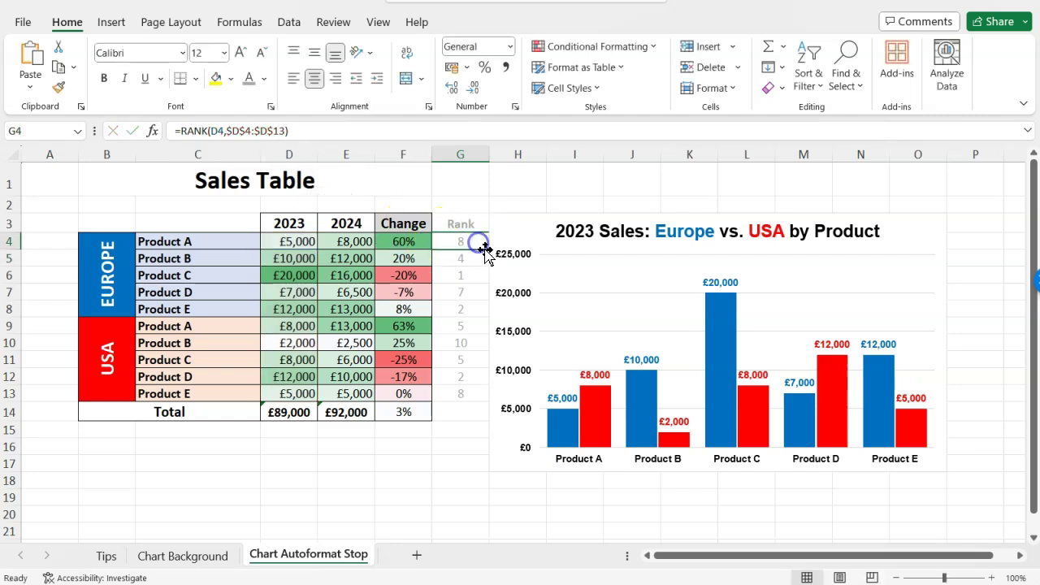
# Shift the chart slightly away from the Rank column and fill the RANK formula from G4 down to G13.
pyautogui.moveTo(501, 227); pyautogui.dragTo(528, 227)
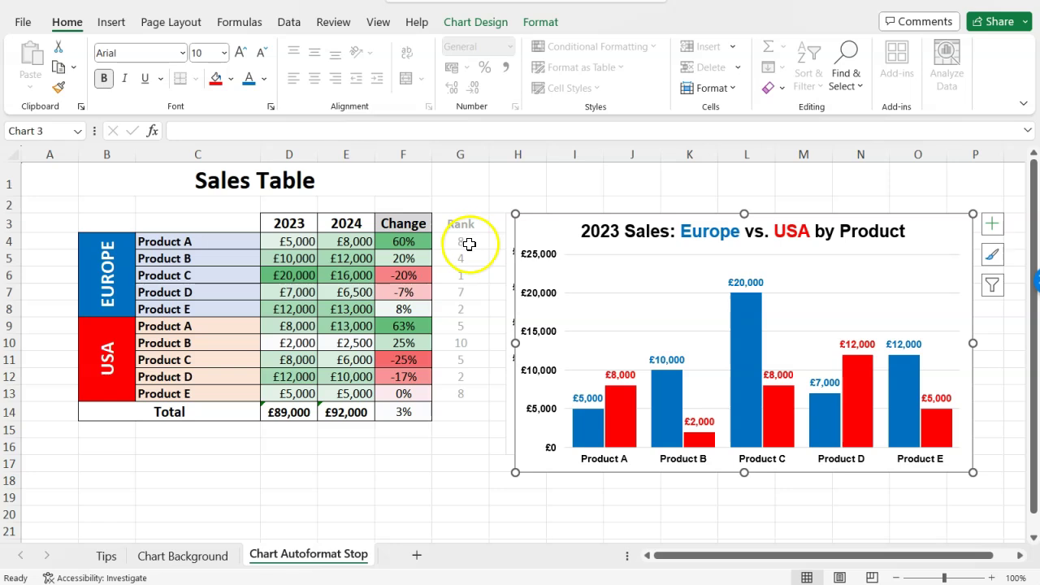
pyautogui.click(470, 244)
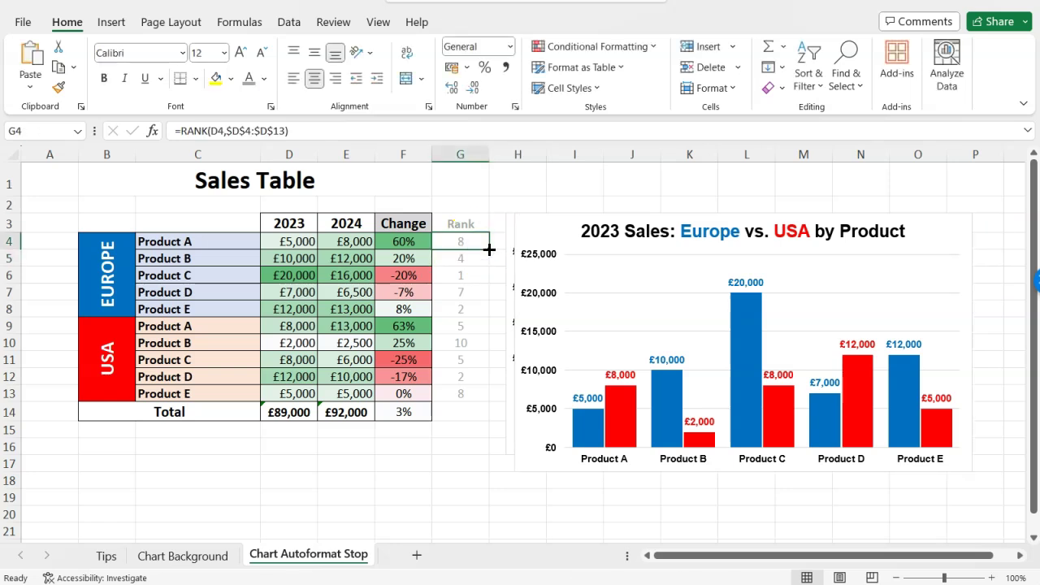
pyautogui.moveTo(488, 250); pyautogui.dragTo(496, 406)
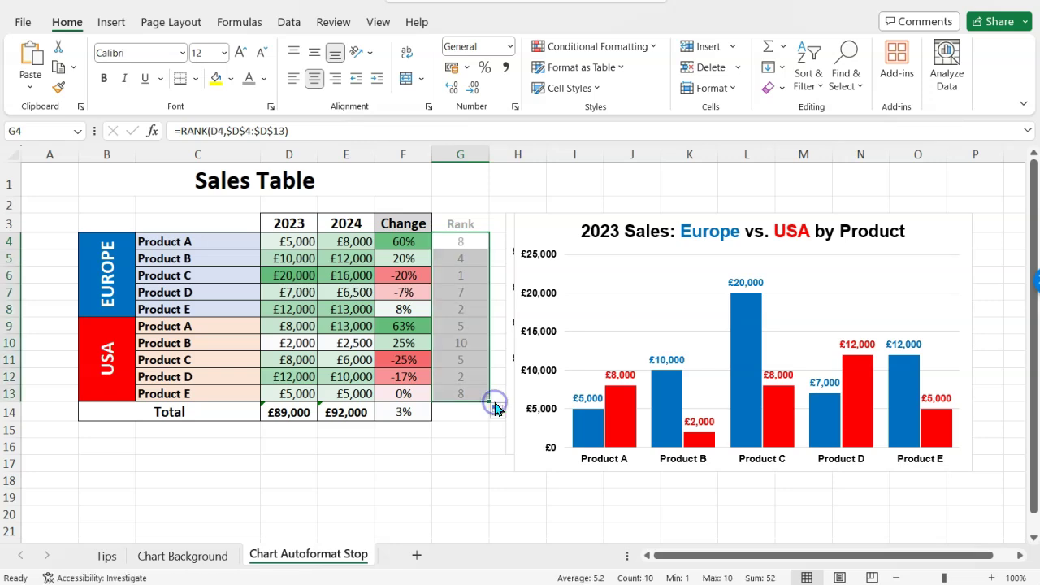
pyautogui.click(462, 256)
pyautogui.click(458, 239)
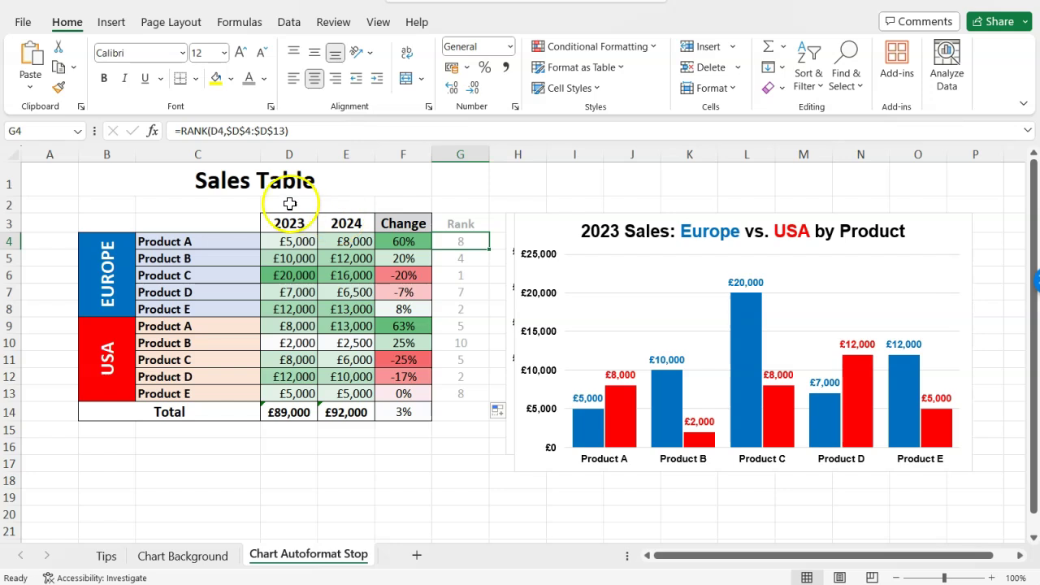
# Examine the RANK formula in G4 and check how its references change in each Rank cell down to G13.
pyautogui.click(180, 130)
pyautogui.moveTo(181, 130); pyautogui.dragTo(228, 131)
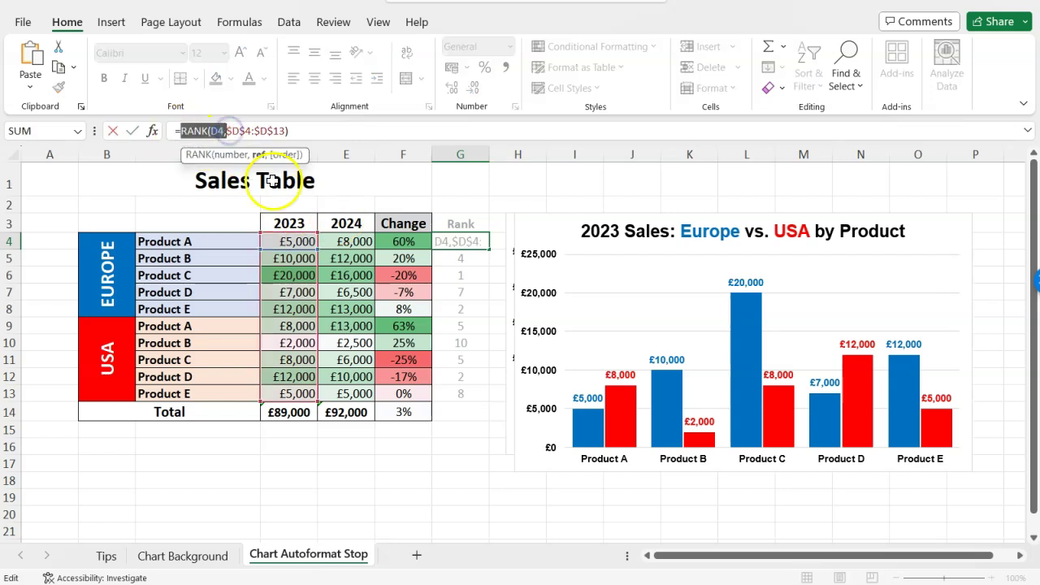
pyautogui.click(456, 247)
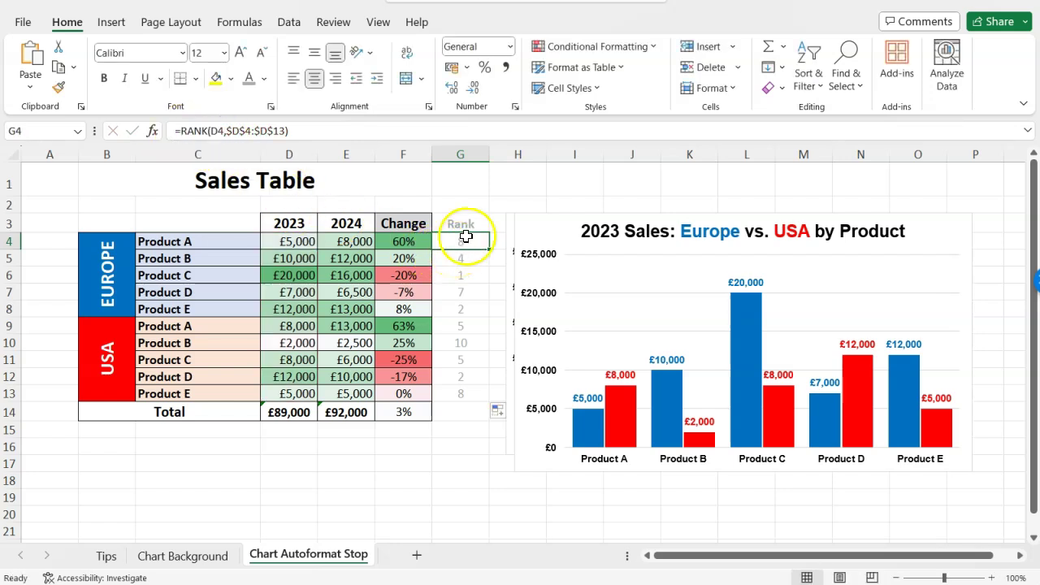
pyautogui.press('Down')
pyautogui.press('Down')
pyautogui.press('Down')
pyautogui.press('Down')
pyautogui.press('Down')
pyautogui.press('Down')
pyautogui.press('Down')
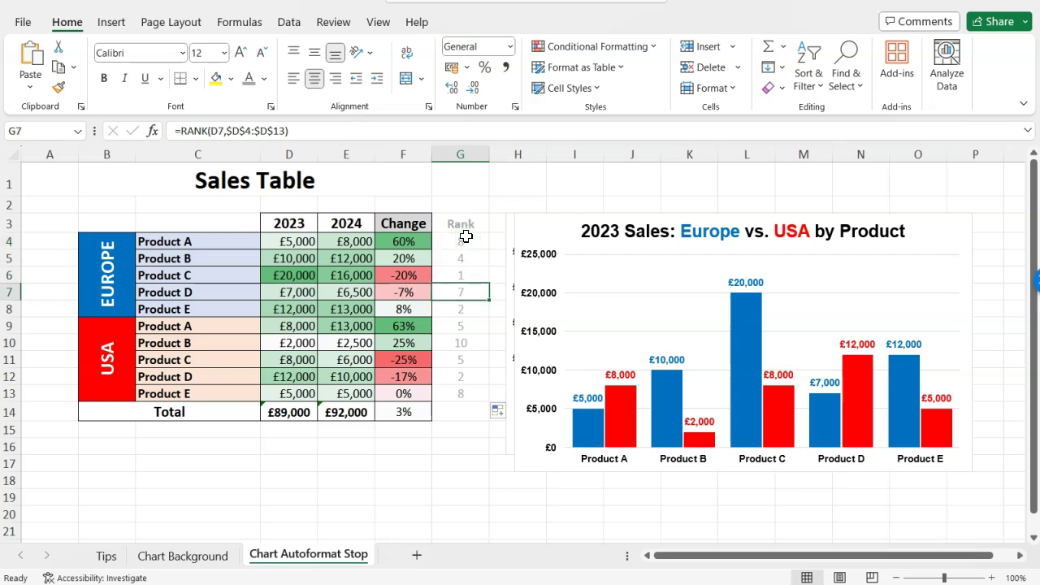
pyautogui.press('Down')
pyautogui.press('Down')
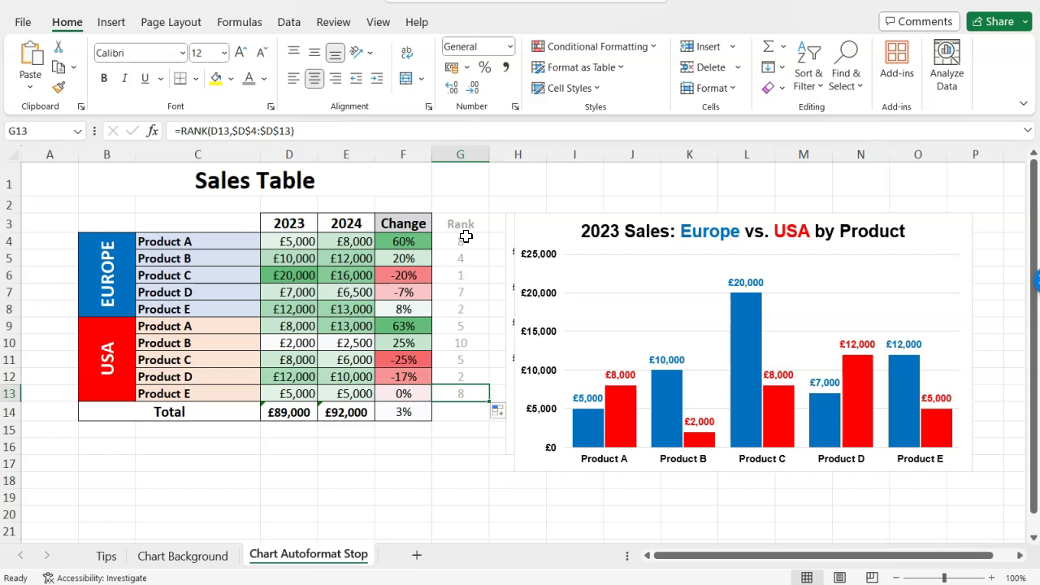
pyautogui.press('Left')
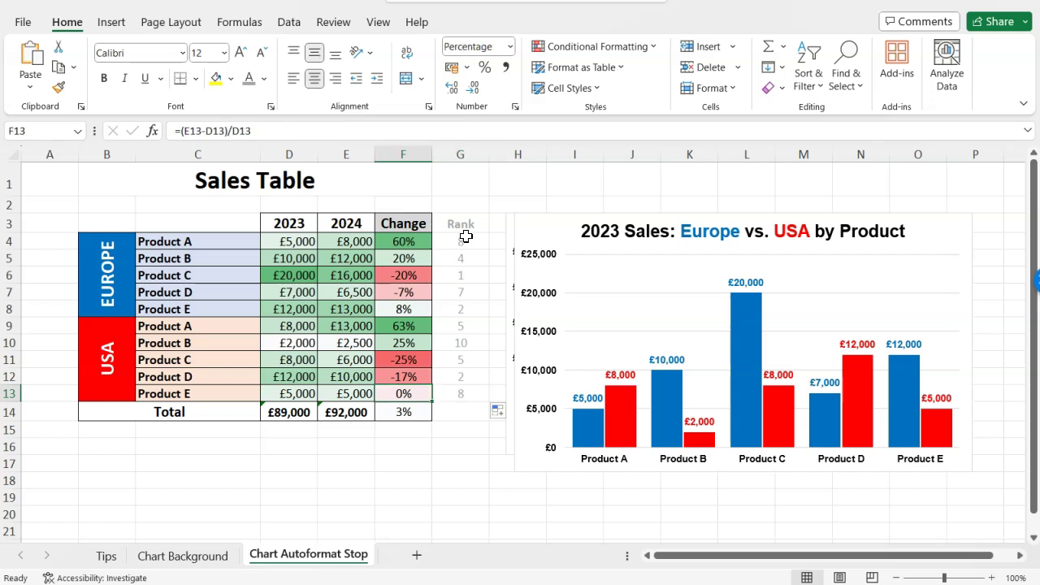
# Nudge the 2023 sales chart slightly back toward the Rank column, and leave cell A1 selected.
pyautogui.moveTo(531, 234); pyautogui.dragTo(524, 231)
pyautogui.click(517, 201)
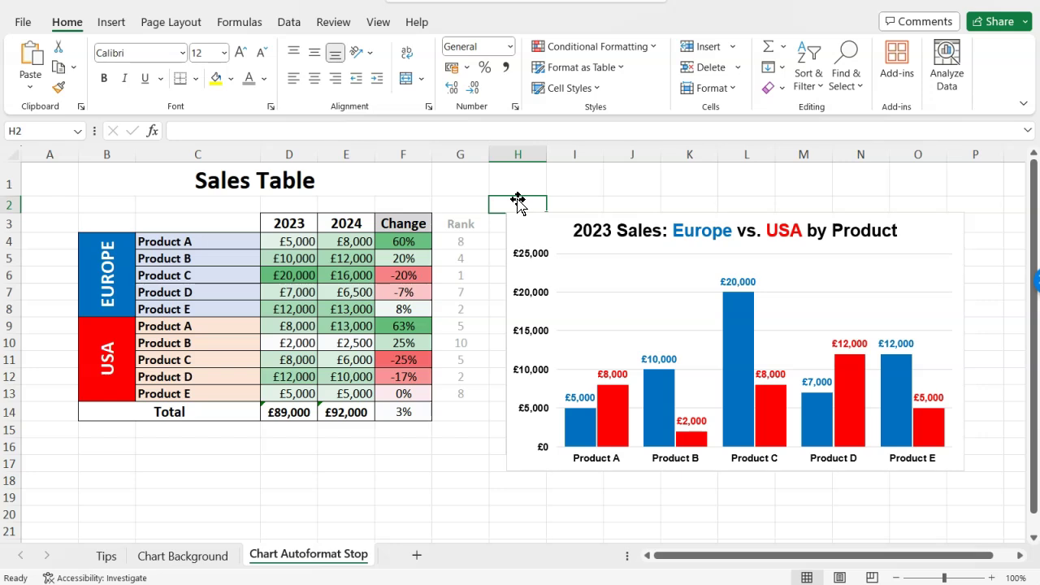
pyautogui.click(42, 181)
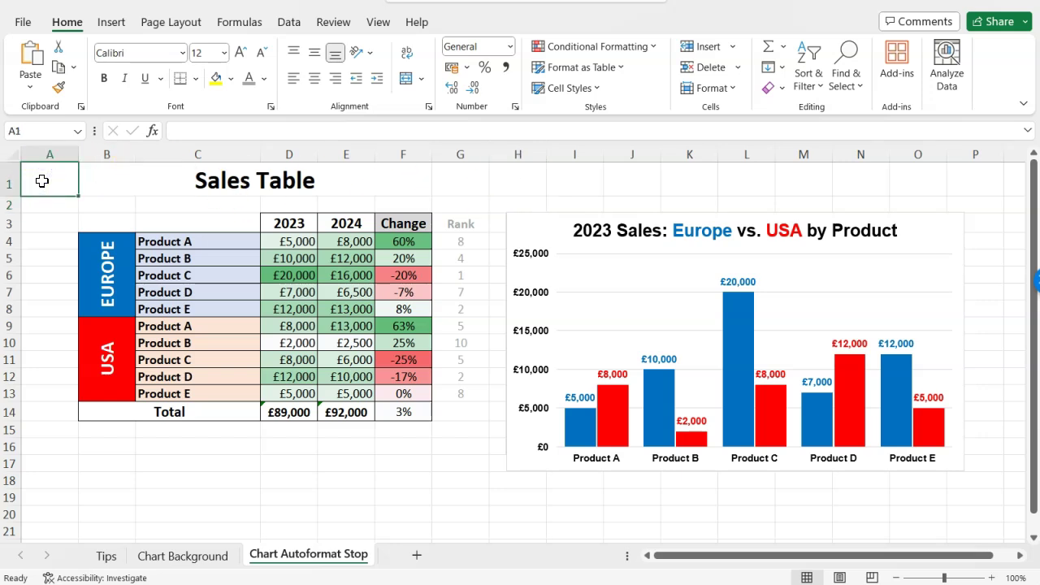